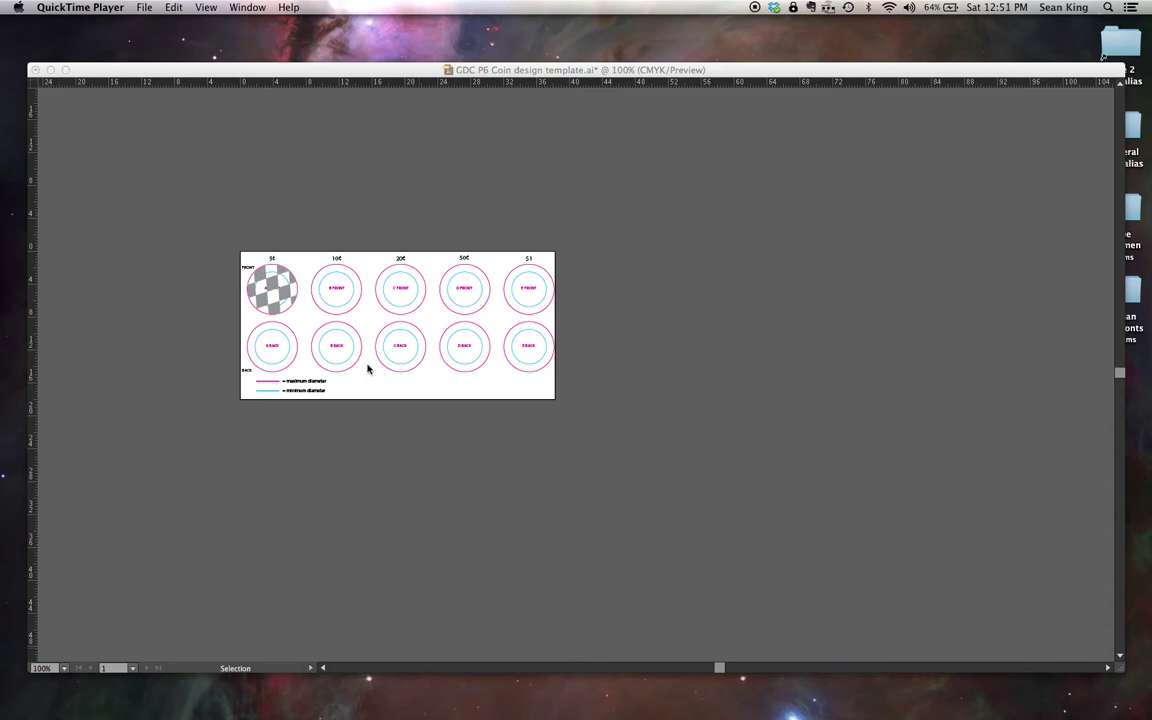
Zoom the coin template to 200% and centre the view on all ten front and back coin outlines.
left_click(367, 369)
key("super")
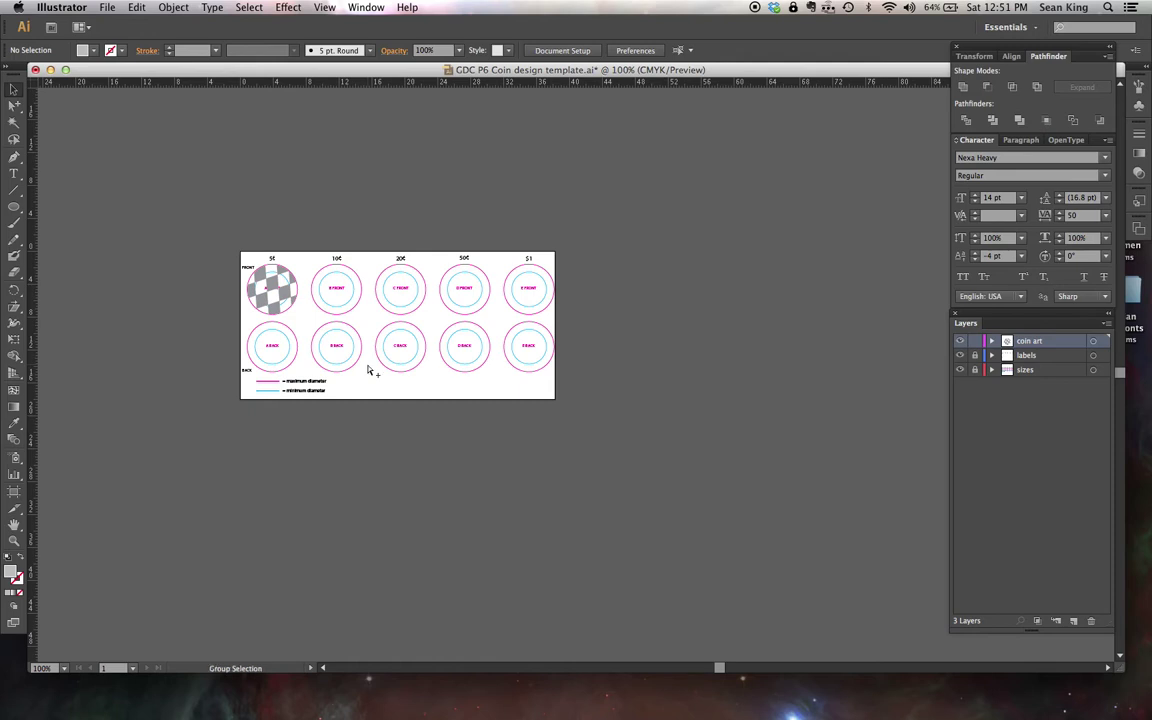
key("super+equal")
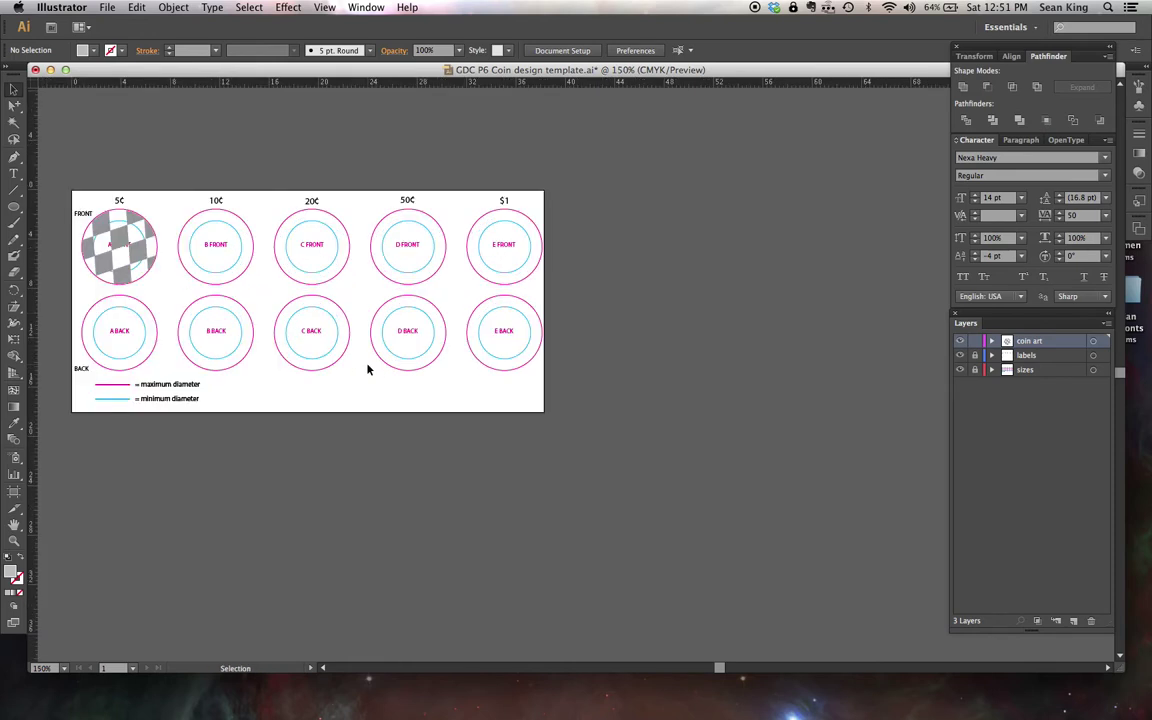
scroll(367, 369, "left", 3)
scroll(367, 369, "up", 2)
key("super+equal")
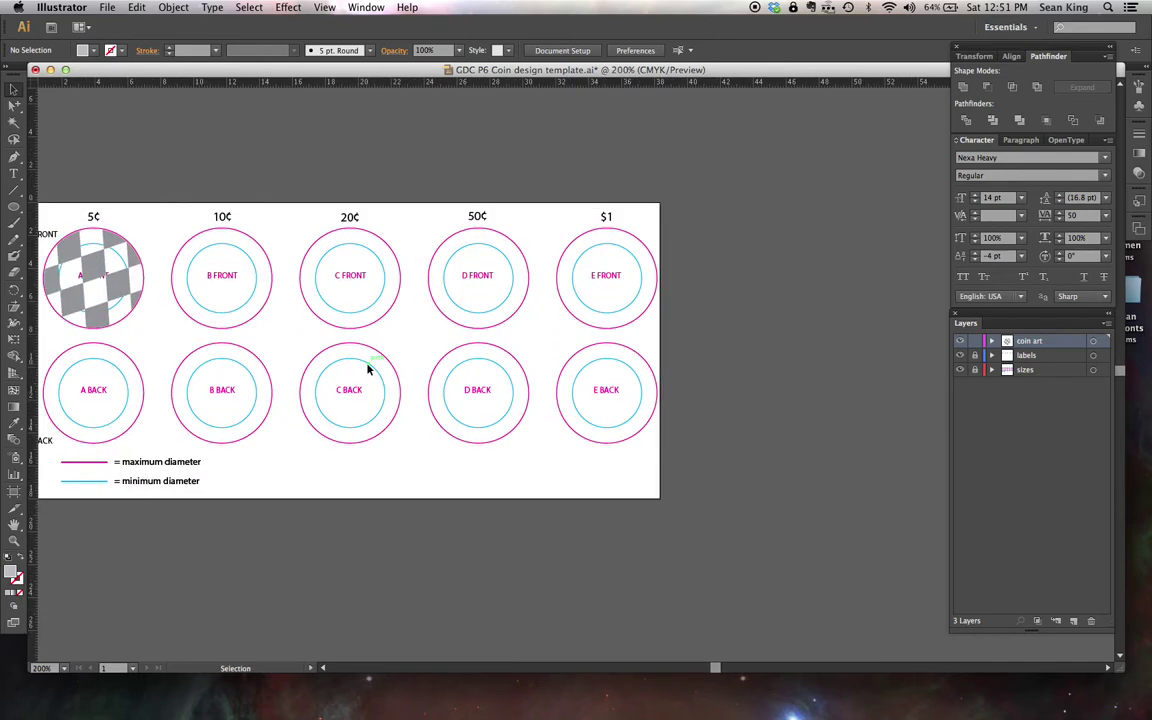
scroll(367, 369, "left", 5)
scroll(367, 369, "down", 1)
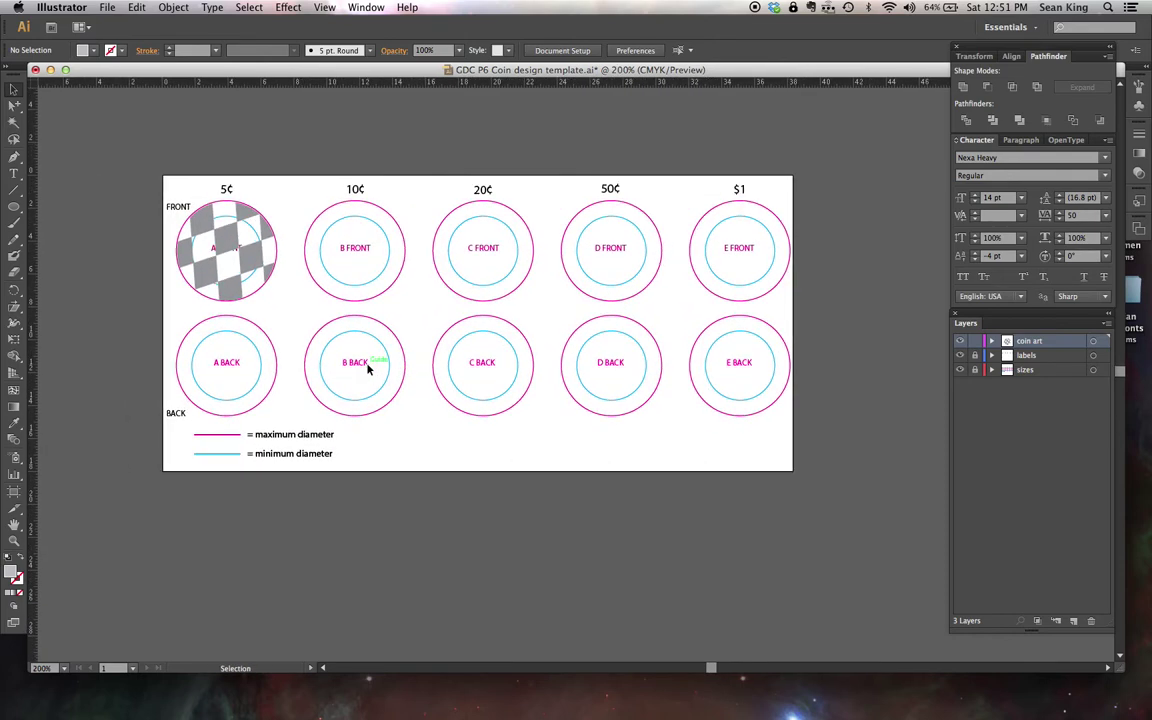
scroll(367, 369, "right", 2)
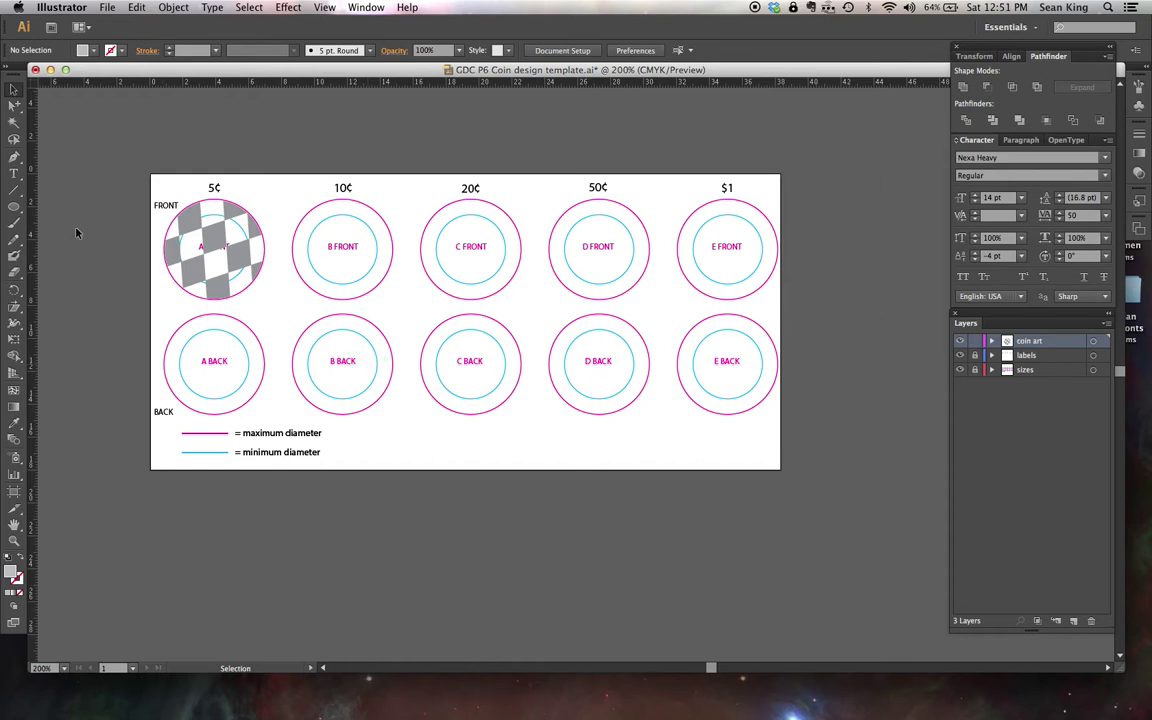
Show the guides and draw a gray circle 6p1.701 across, centred on the 10¢ front coin.
left_click(14, 207)
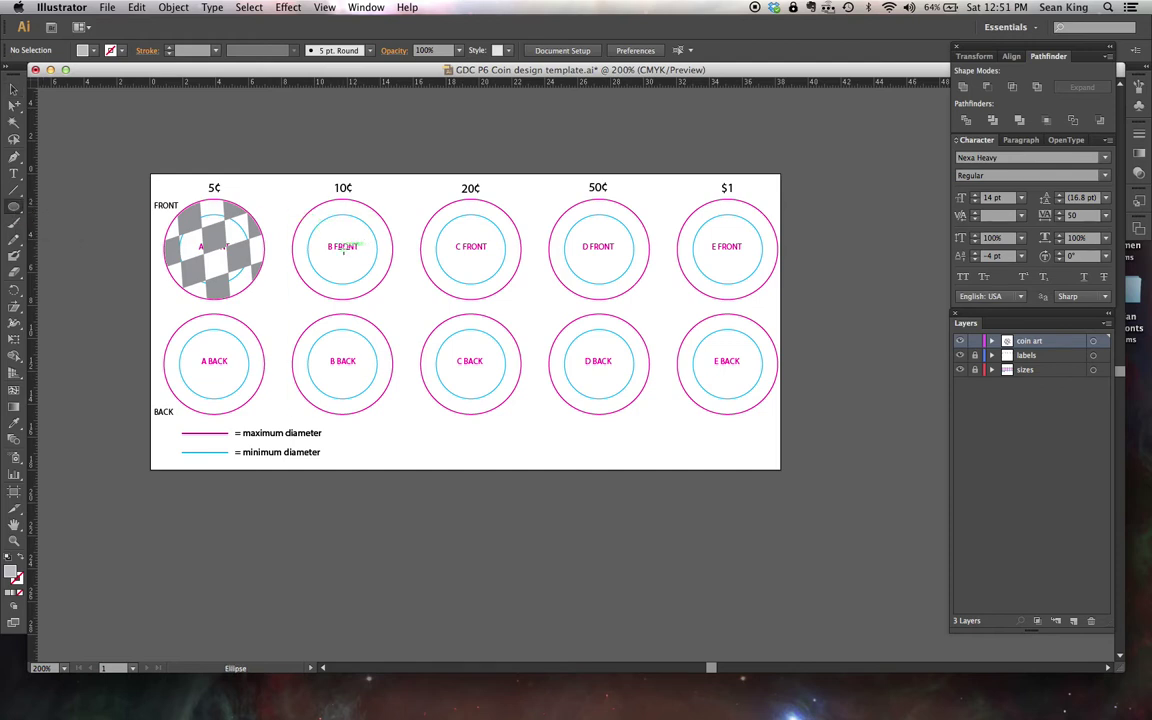
key("super+semicolon")
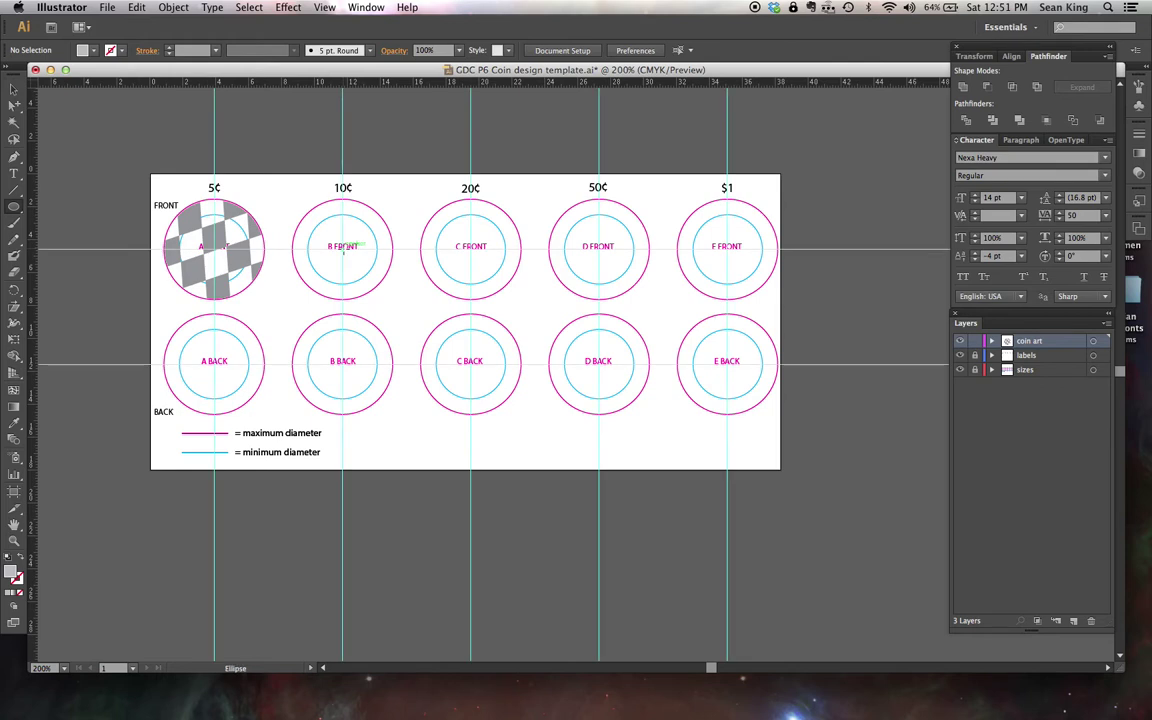
left_click_drag(343, 250, 391, 284)
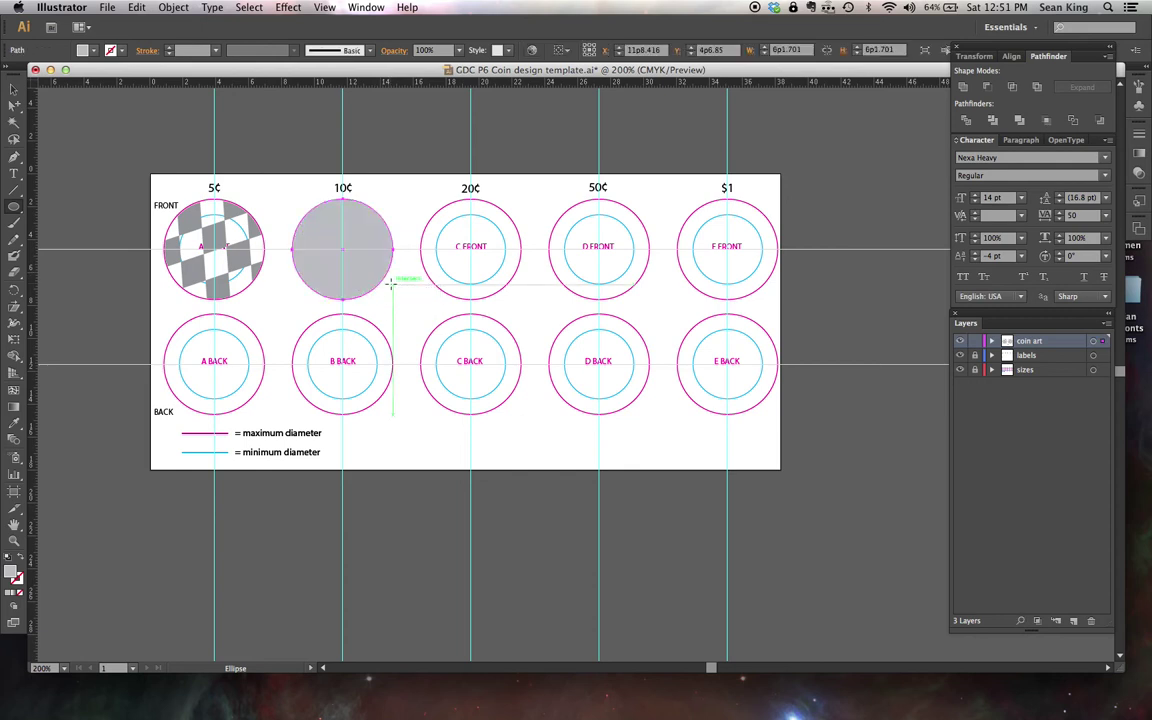
left_click(14, 158)
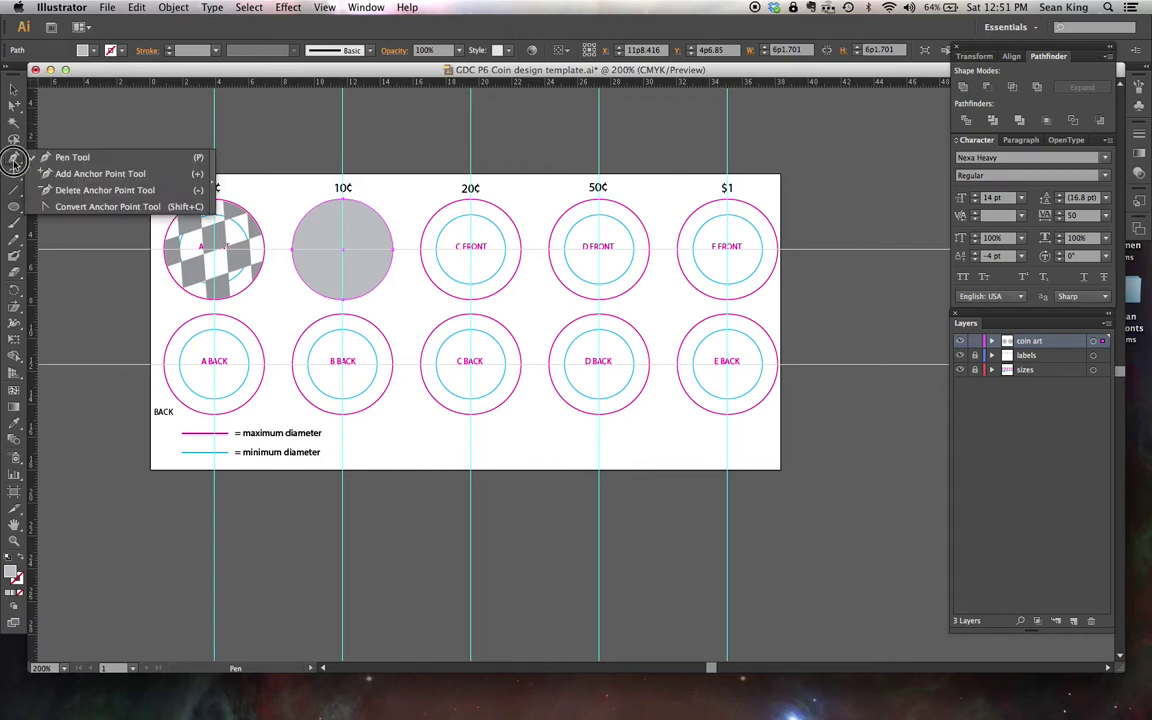
Draw a five-point zigzag path above the row of coins with the Pen Tool.
left_click_drag(14, 158, 70, 157)
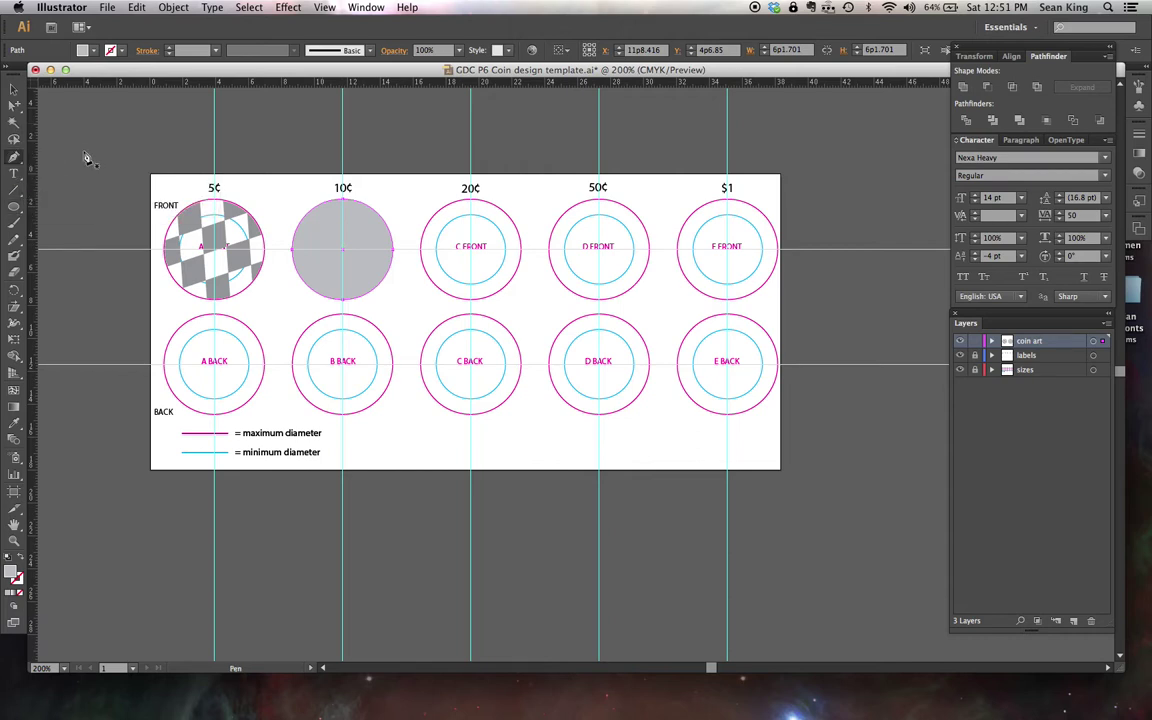
left_click(284, 135)
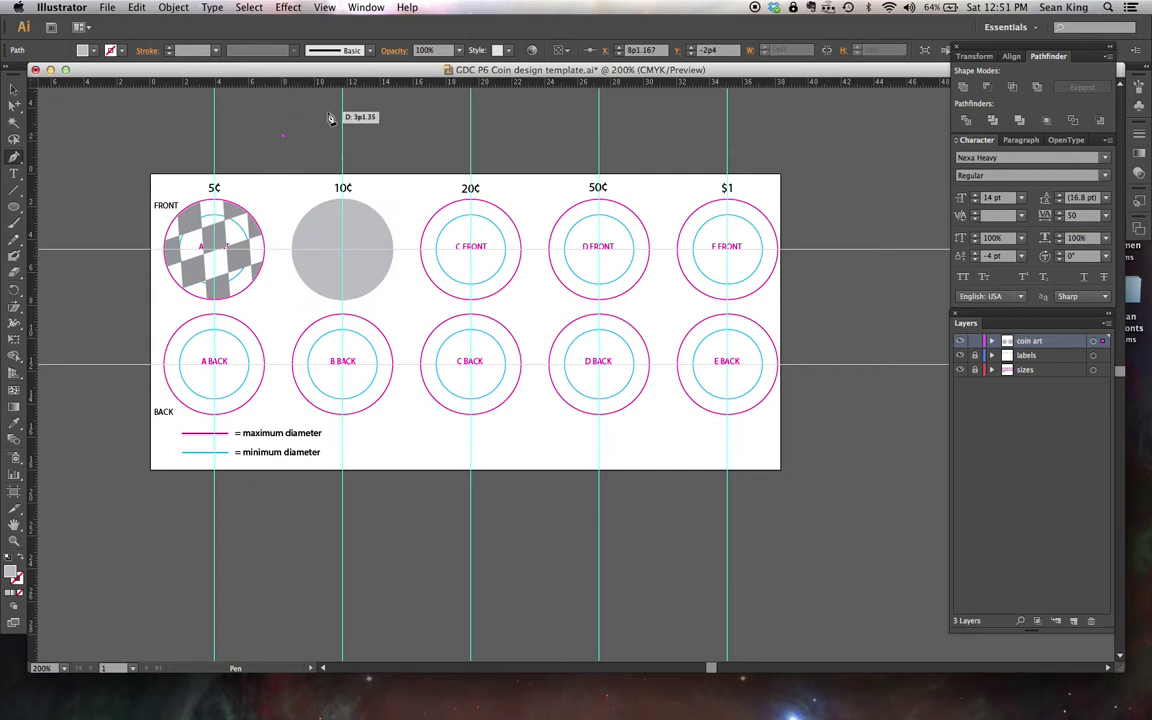
left_click(325, 113)
left_click(370, 157)
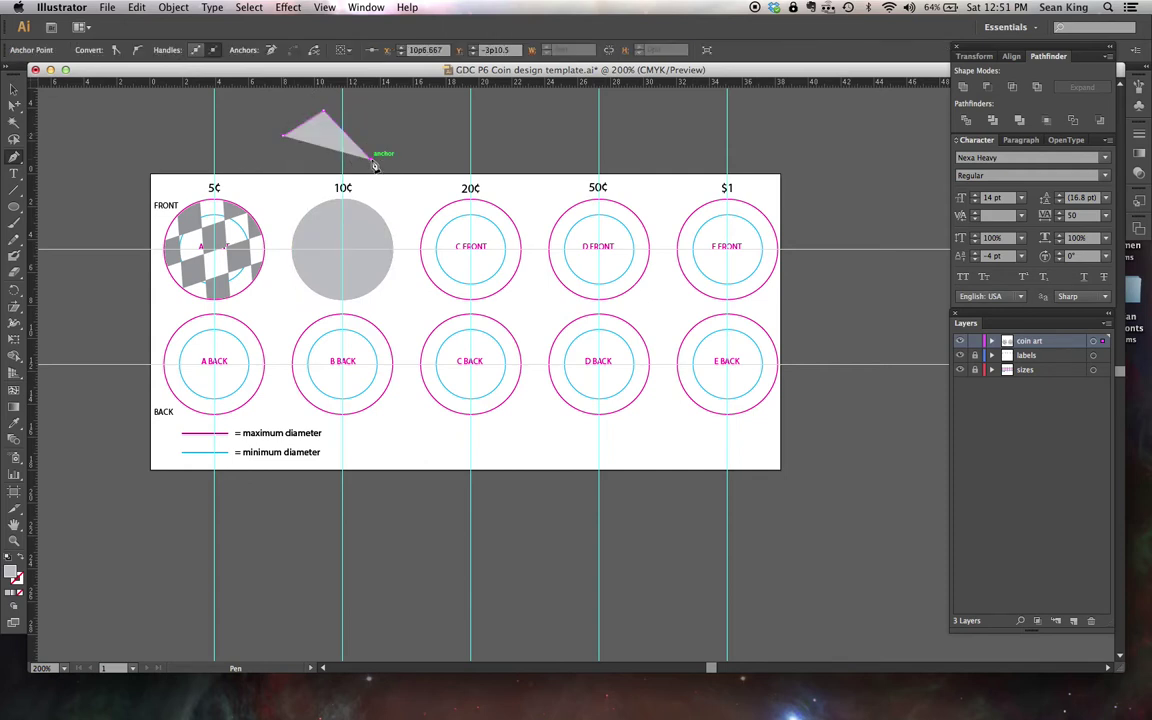
left_click(465, 110)
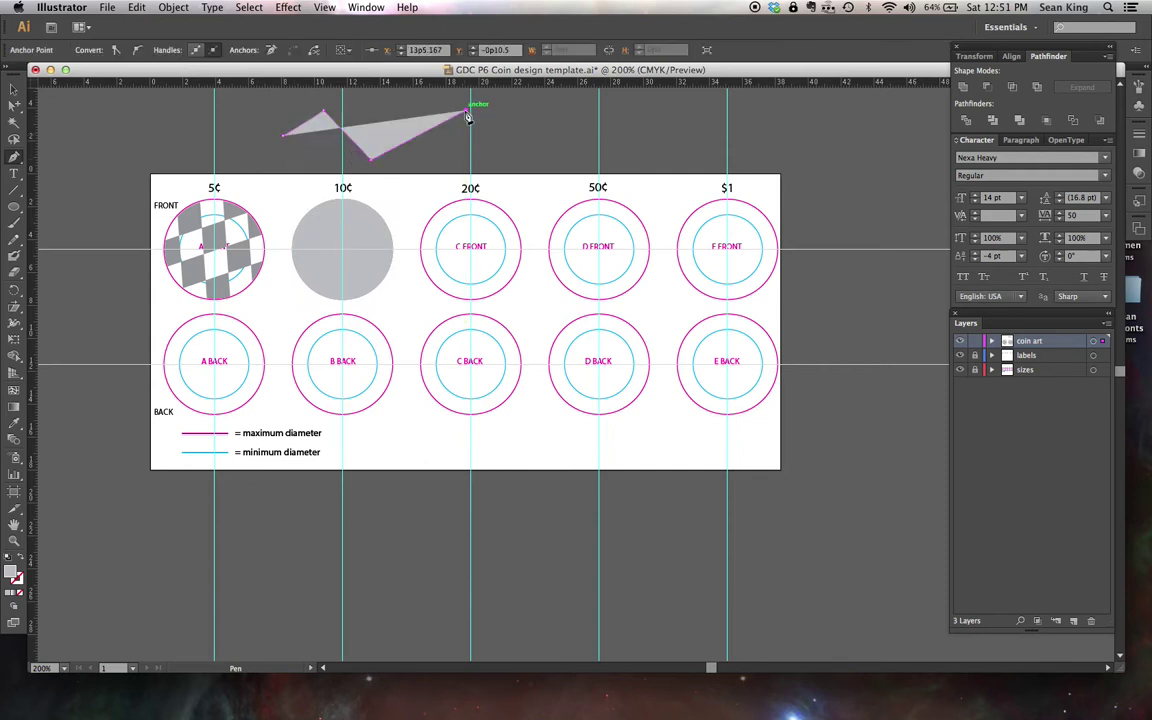
left_click(520, 148)
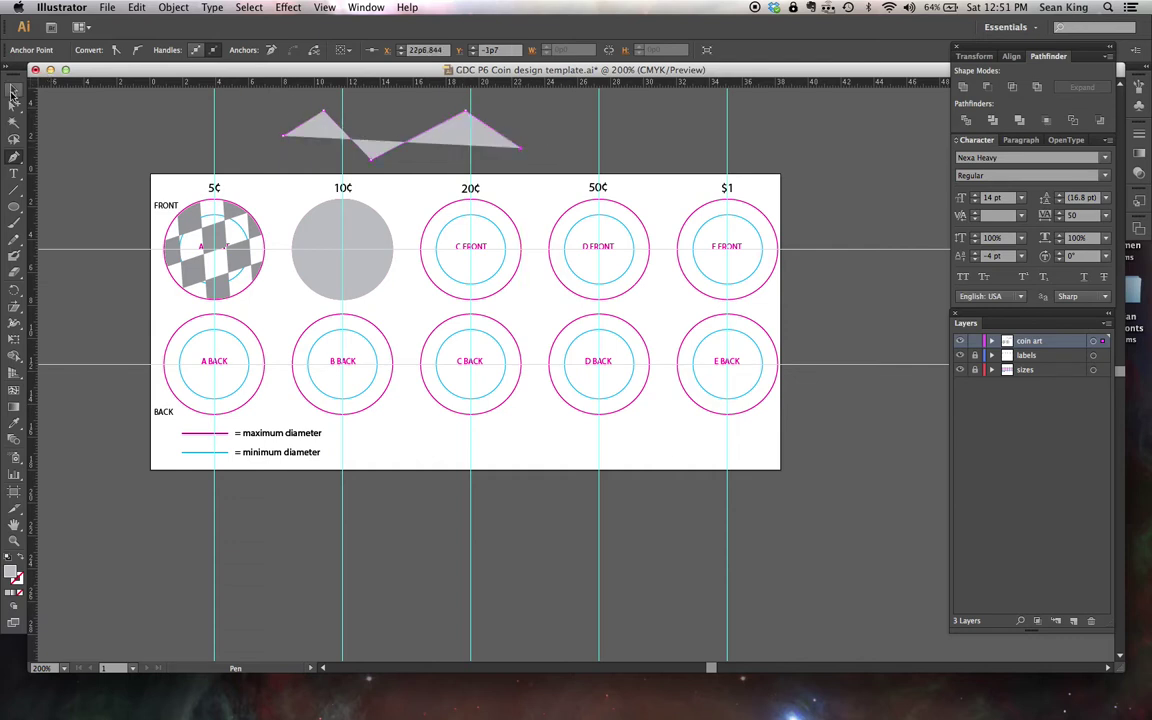
Give the zigzag path no fill and a green 1 pt stroke.
left_click(13, 90)
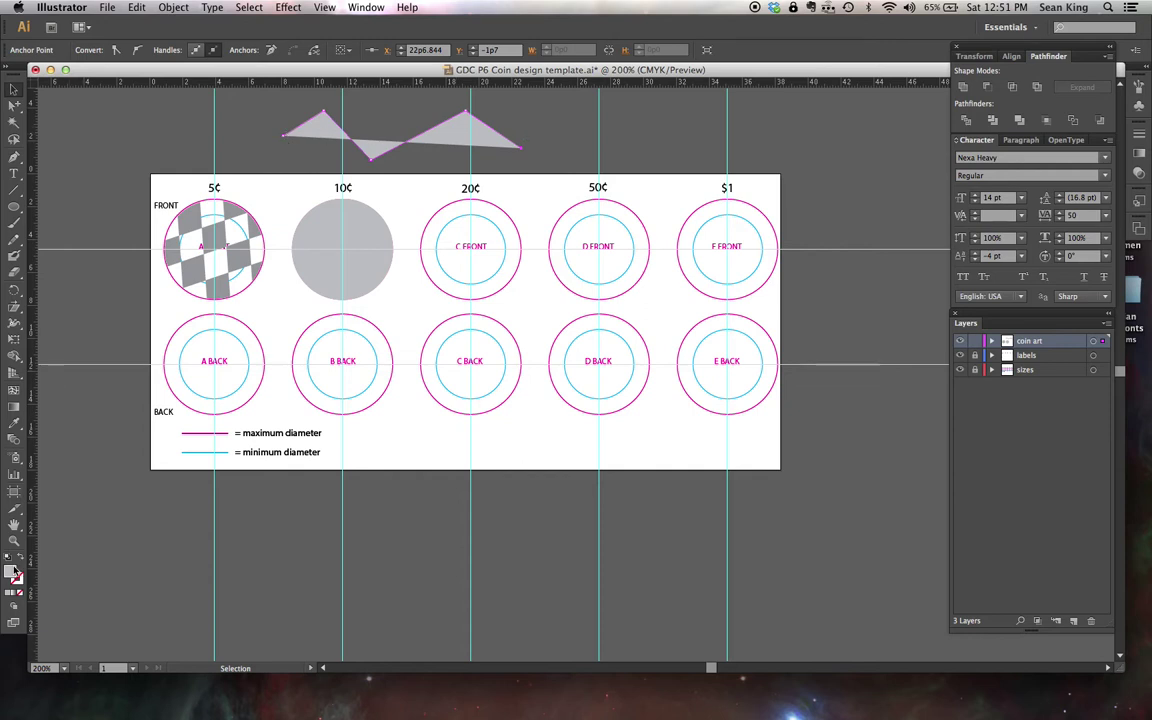
left_click(19, 593)
left_click(17, 583)
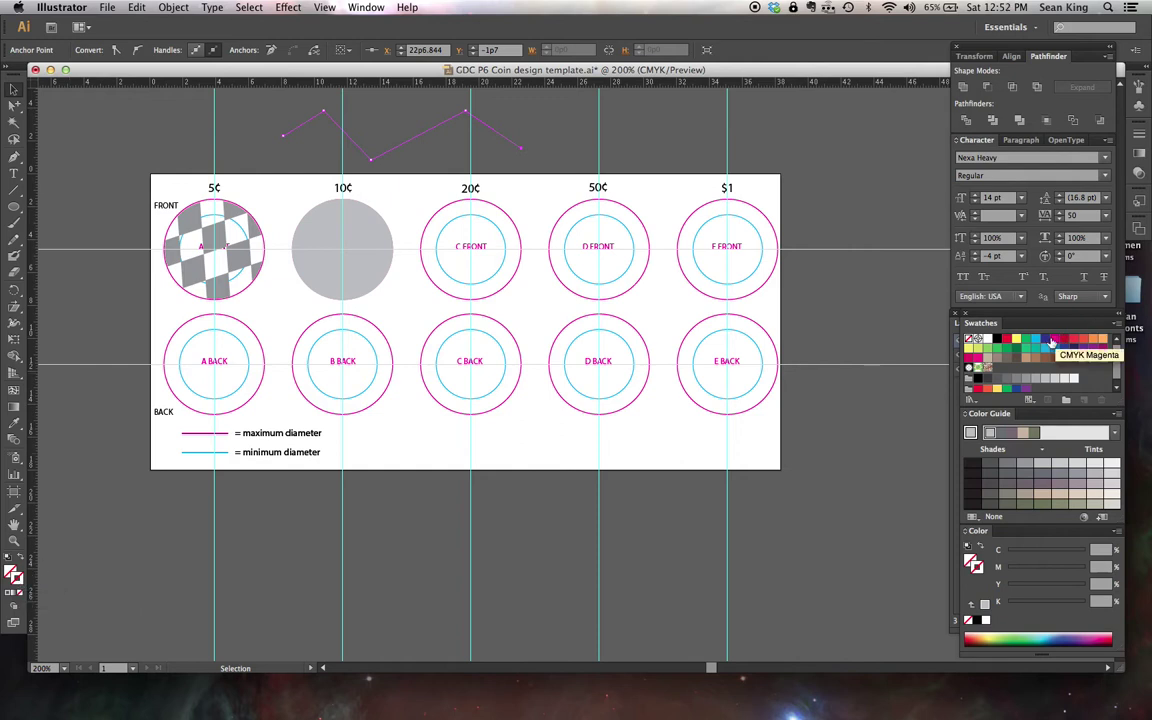
left_click(1026, 342)
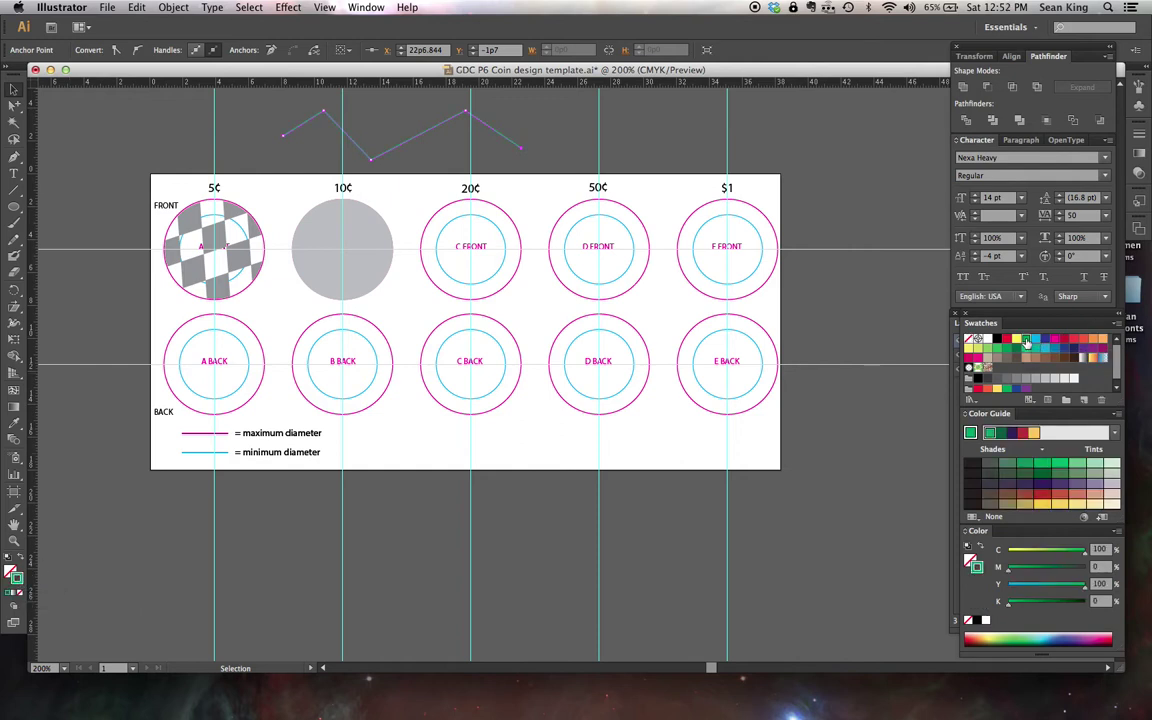
left_click(547, 128)
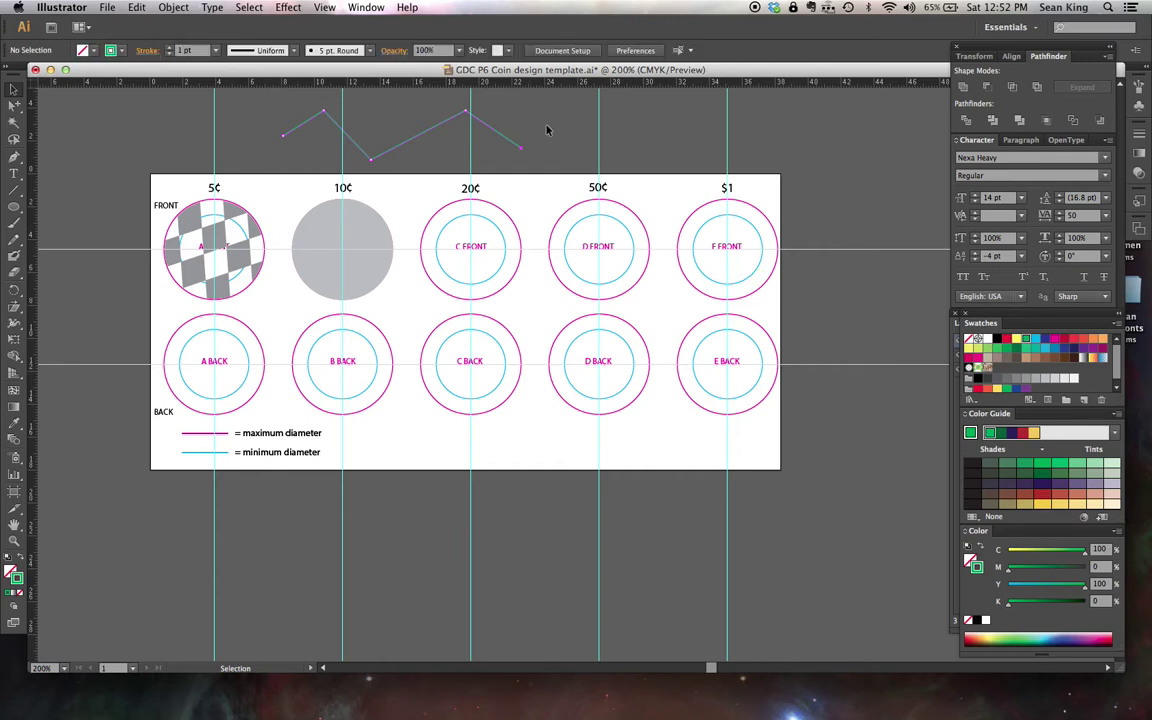
Type 'TYPE ON A PATH' along the zigzag path in Nexa Heavy 14 pt.
left_click(13, 173)
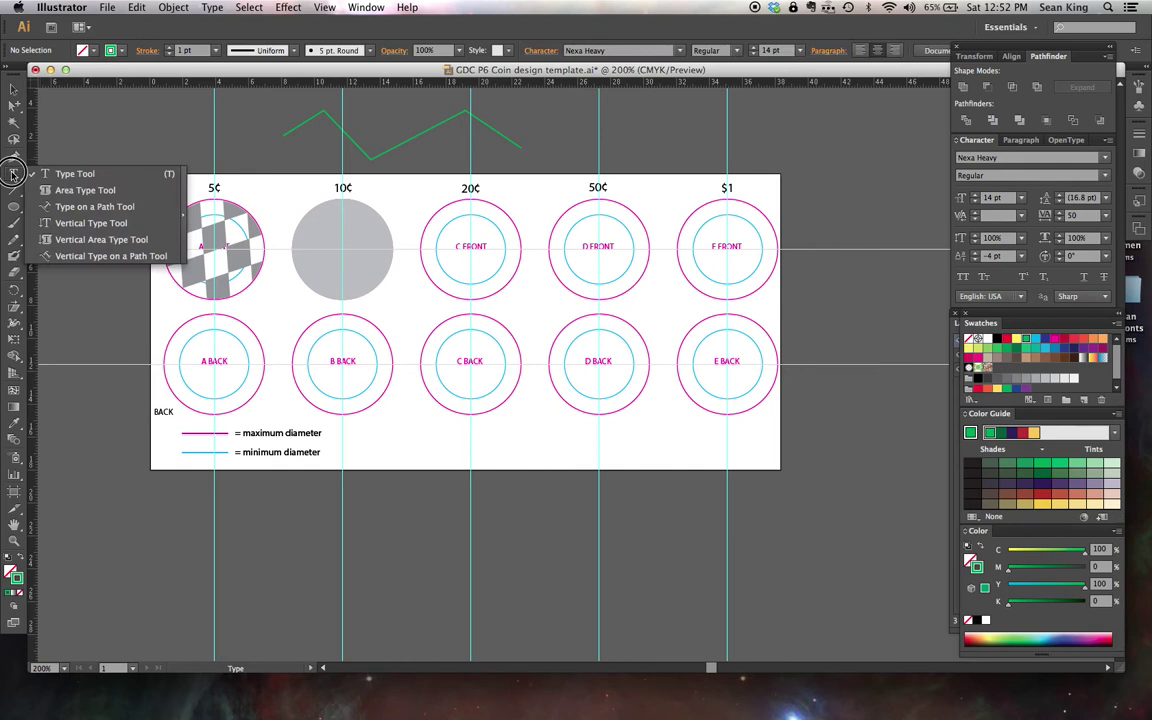
left_click_drag(13, 173, 61, 207)
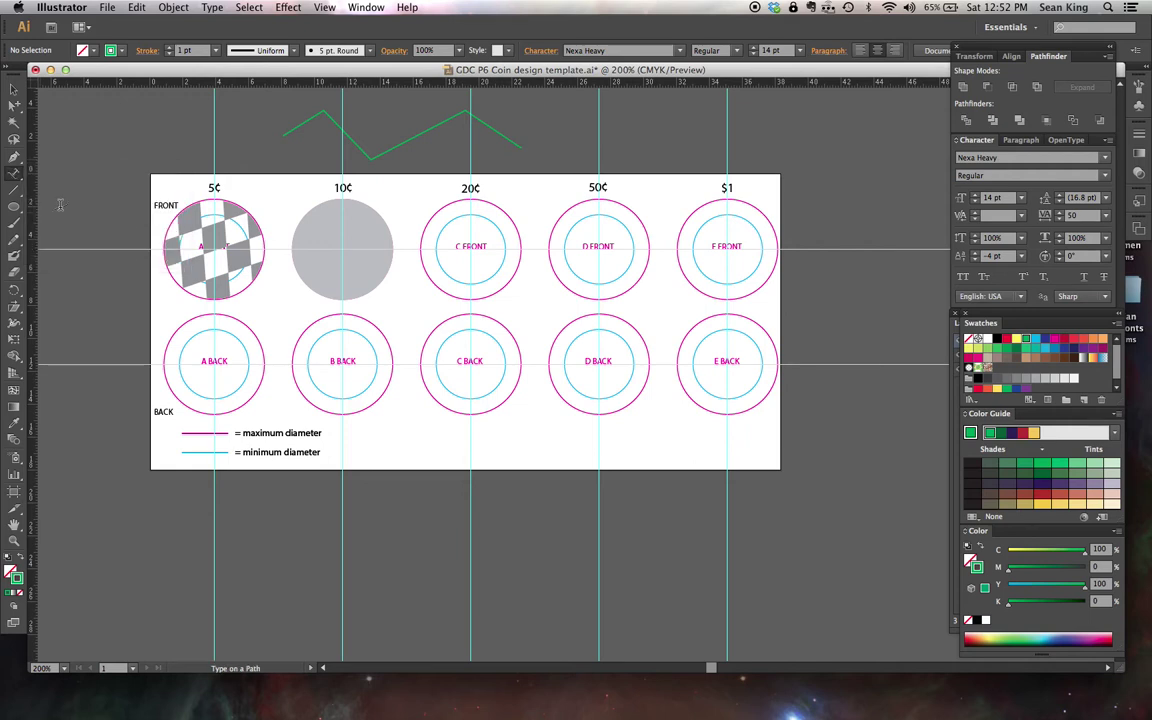
left_click(285, 131)
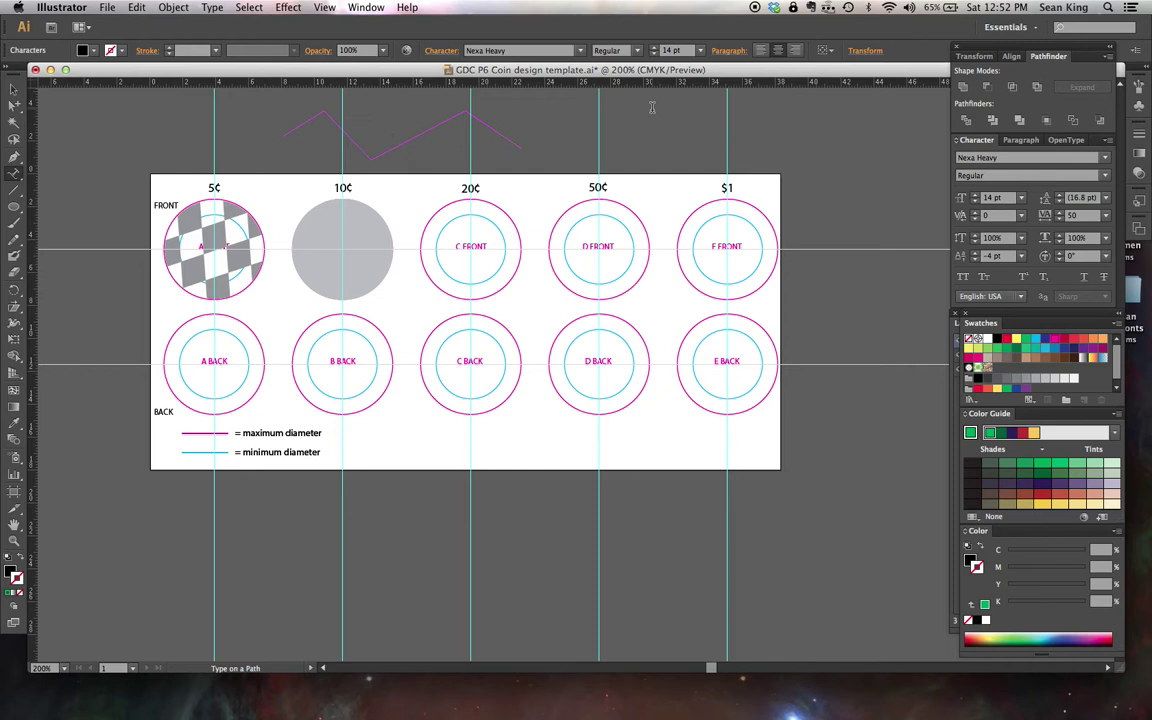
type("TYPE ON")
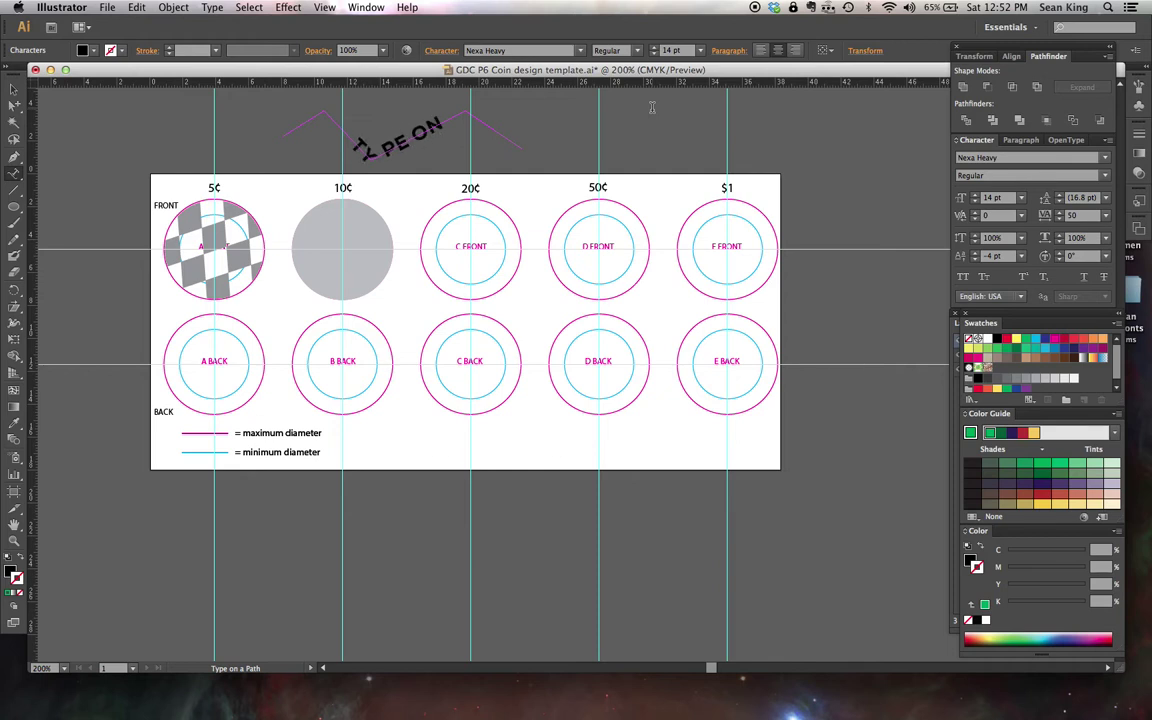
type(" A PATH")
scroll(651, 107, "up", 1)
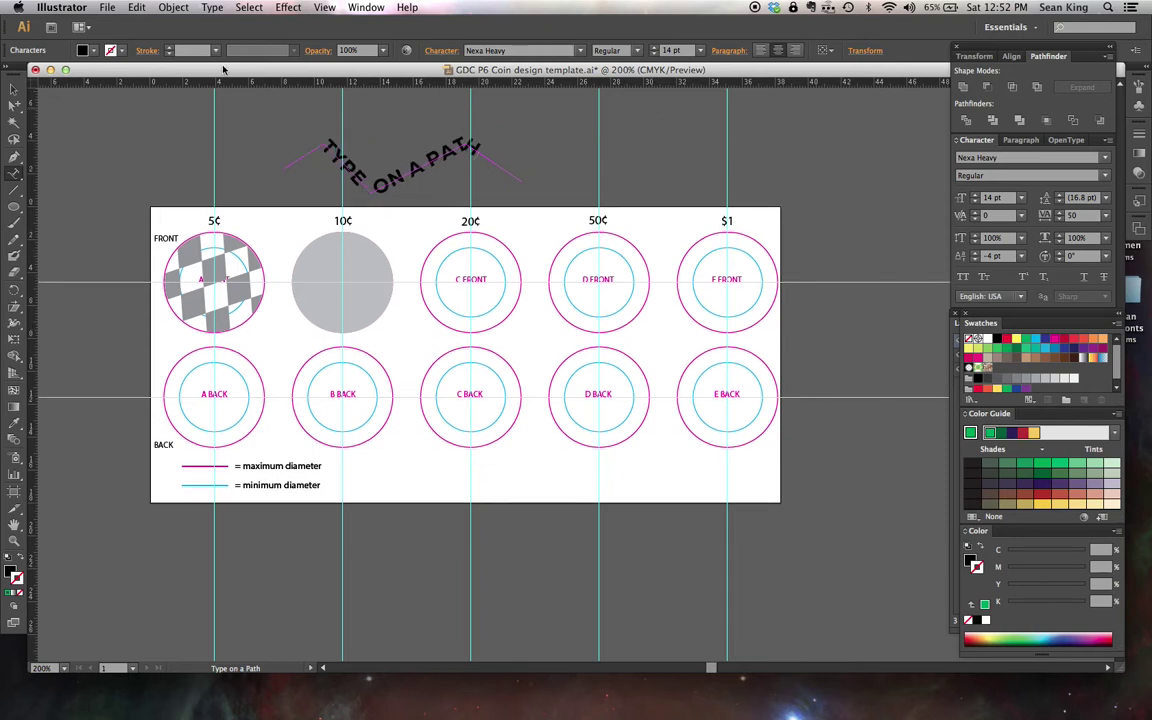
left_click(13, 89)
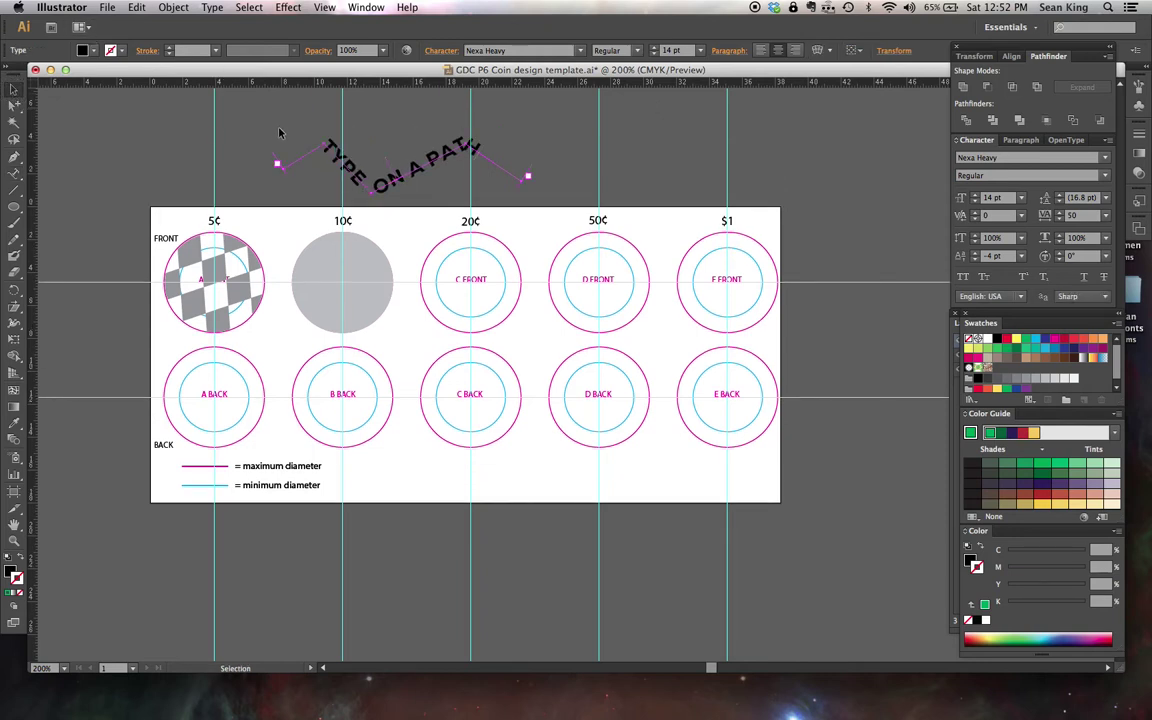
Align the path text to the path start and try baseline shifts from -5 pt up to 0 pt.
left_click(278, 133)
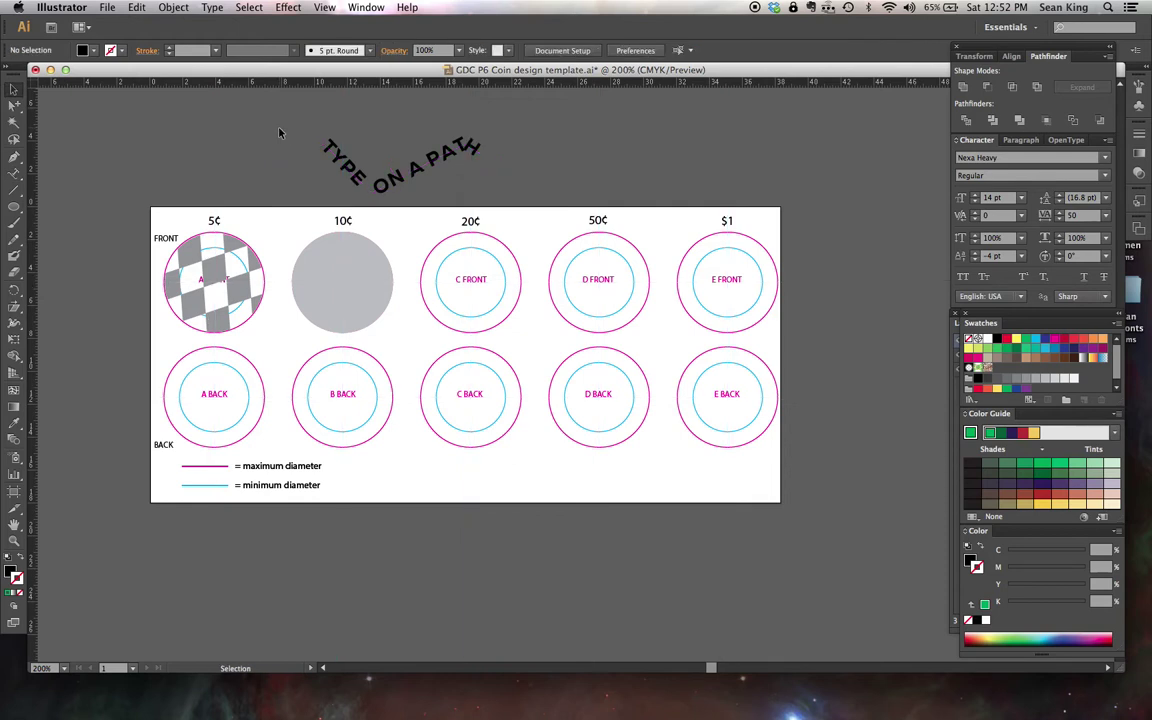
left_click(402, 186)
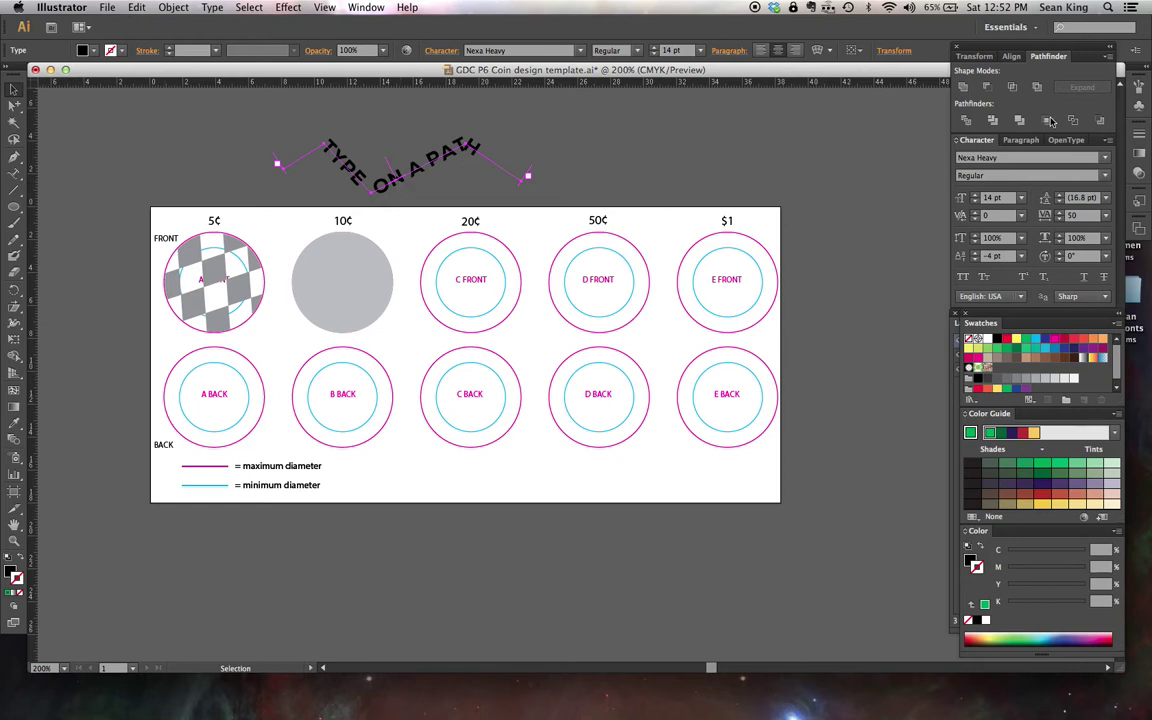
left_click(760, 51)
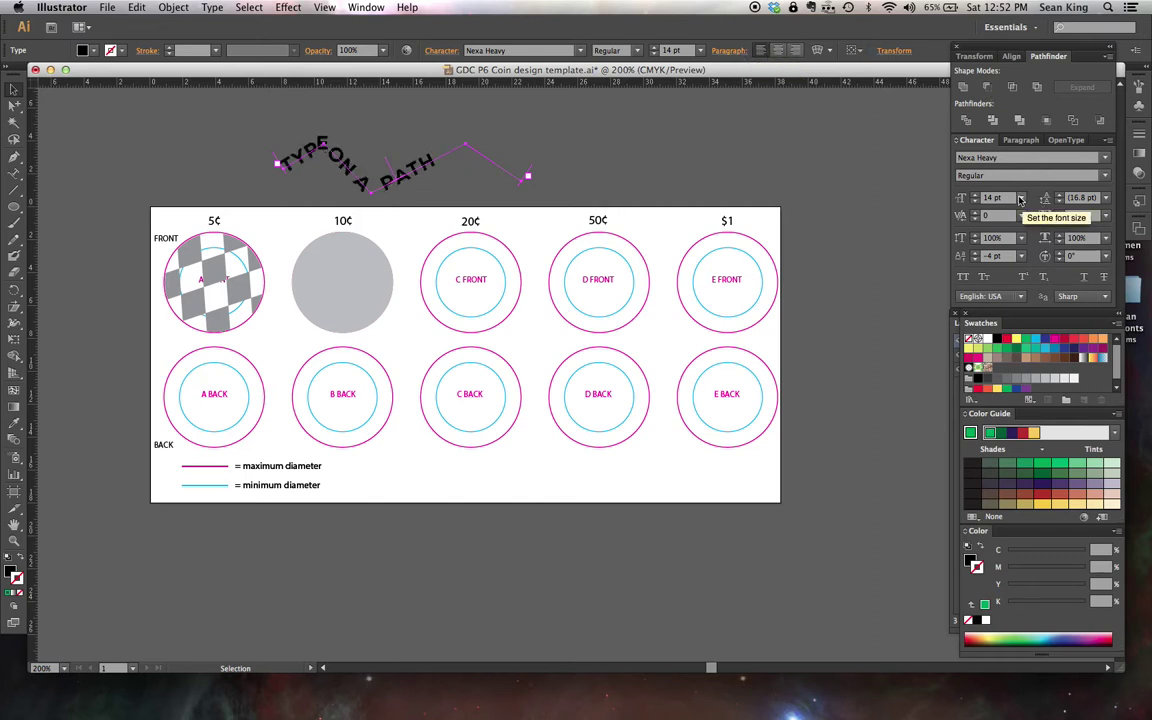
left_click(1021, 200)
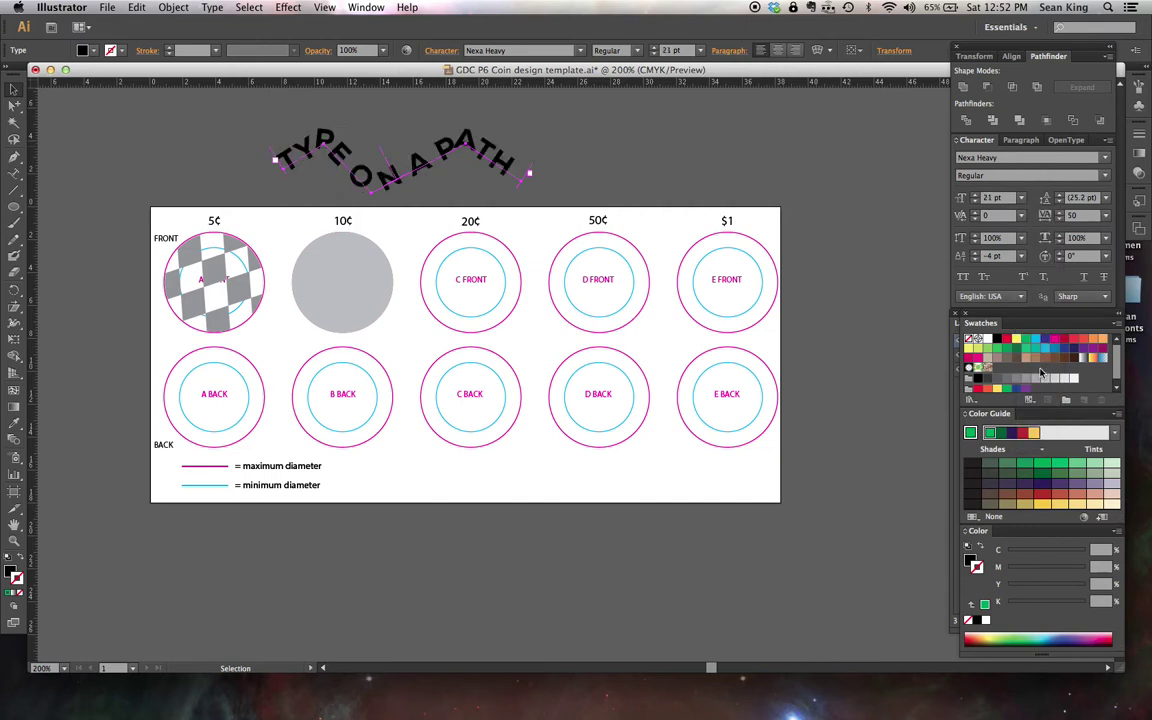
left_click(976, 260)
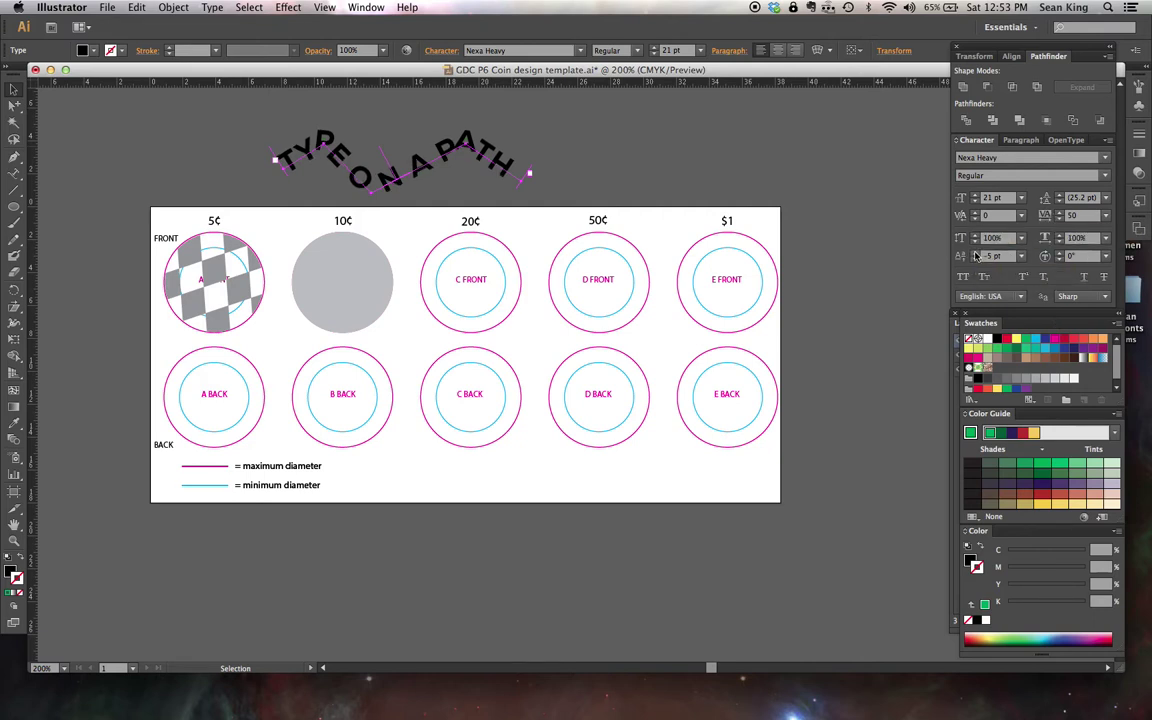
left_click(975, 256)
left_click(975, 256)
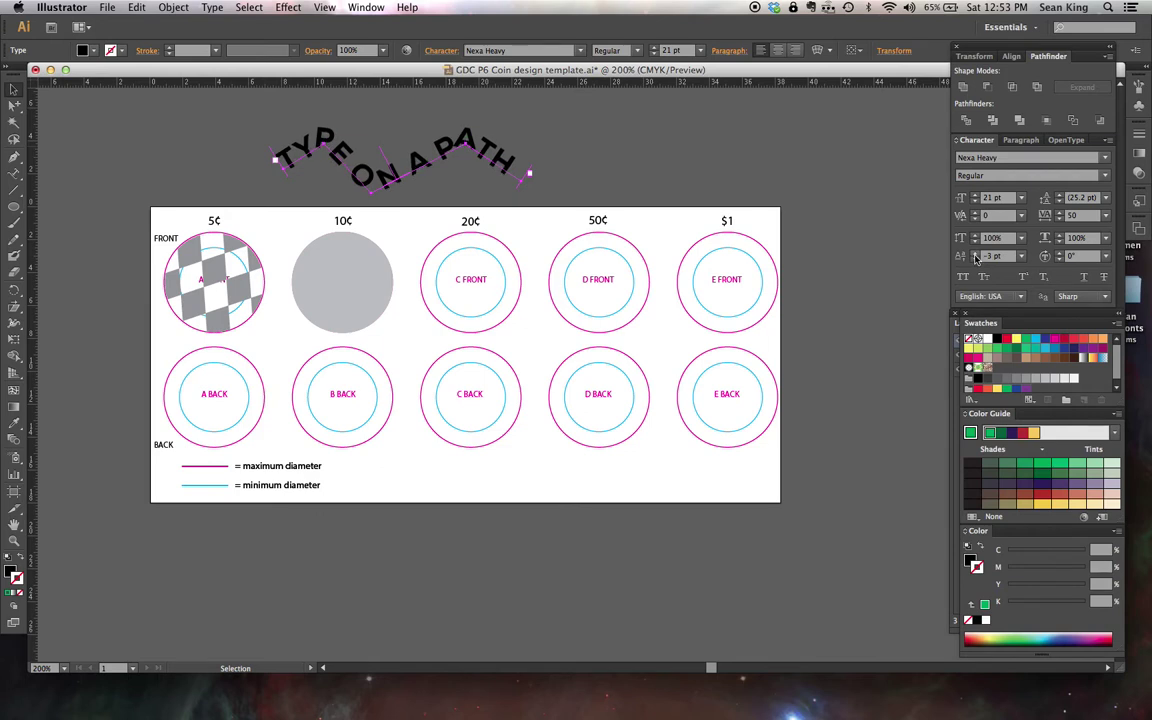
left_click(976, 259)
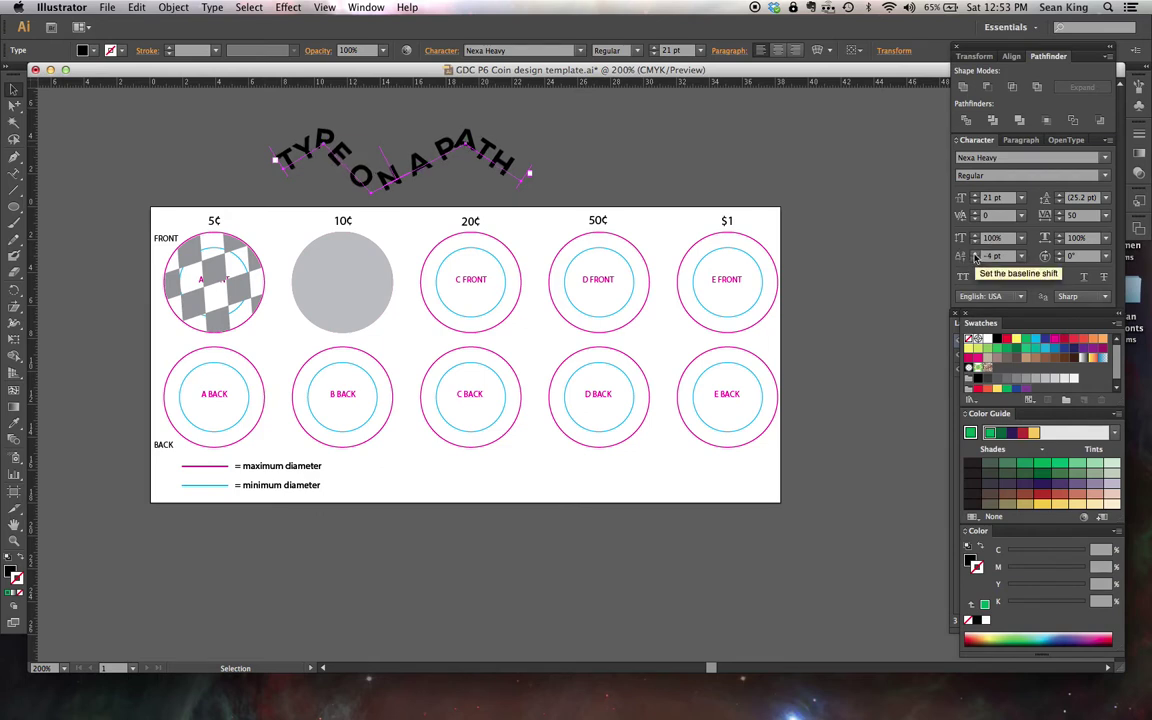
left_click(975, 255)
left_click(975, 256)
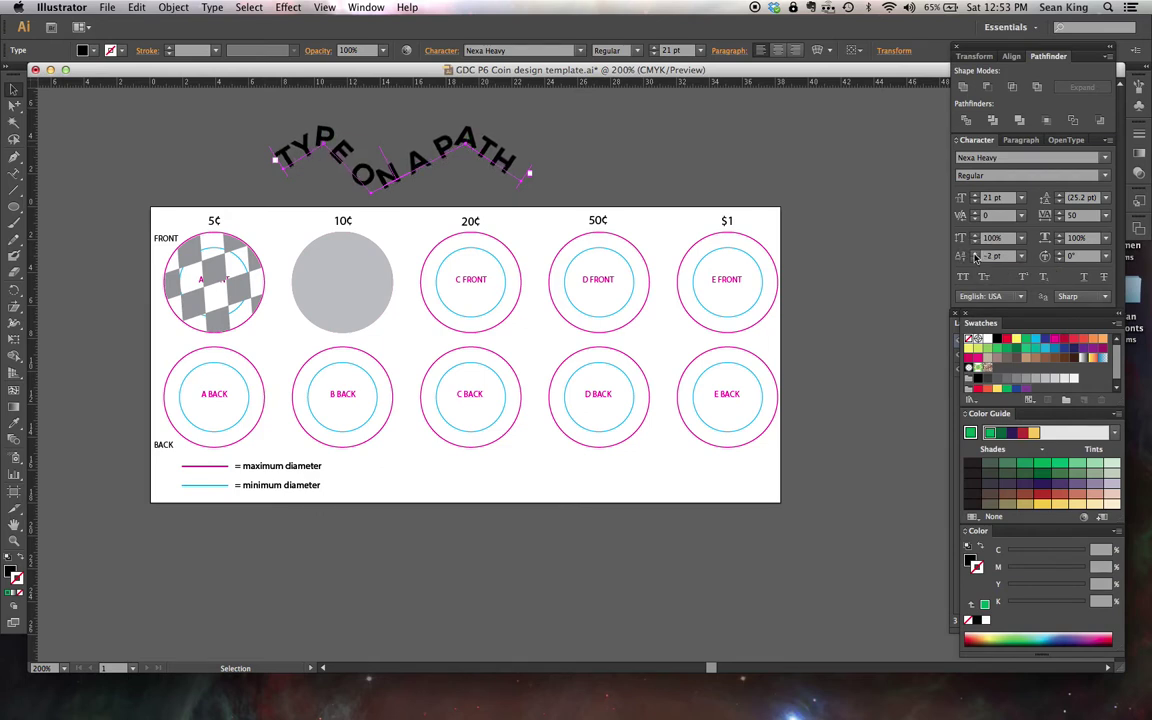
left_click(975, 256)
left_click(975, 256)
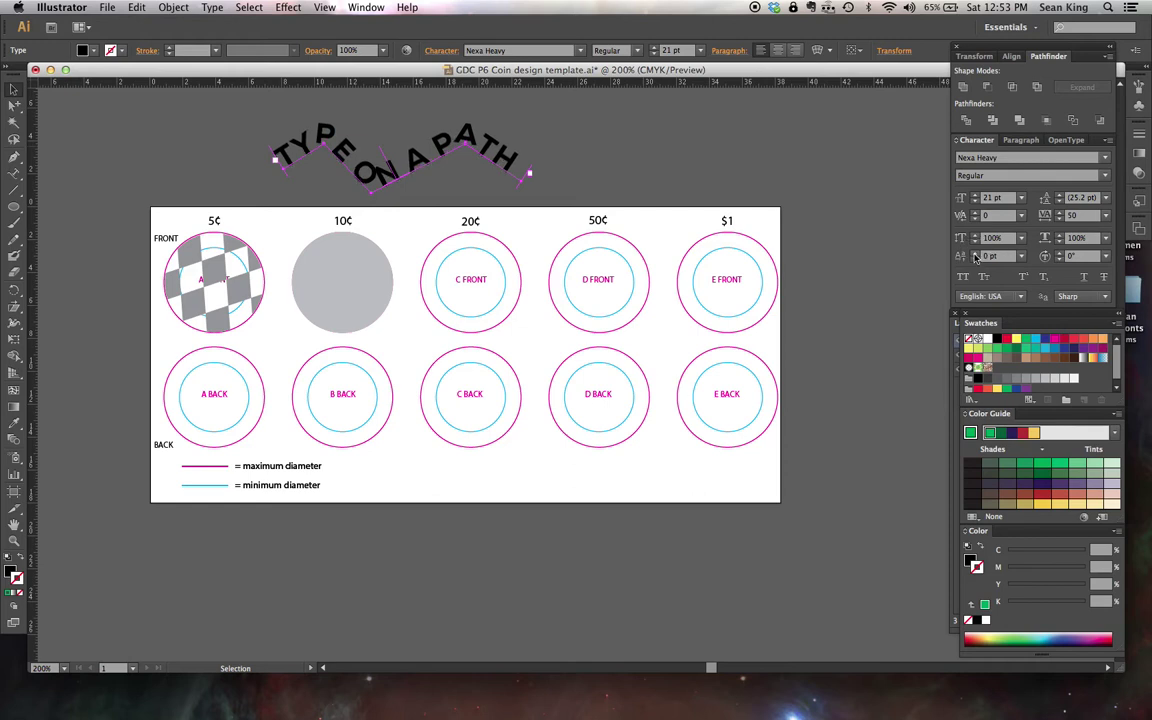
Lower the path text's baseline shift step by step to -4 pt, previewing the result.
left_click(605, 167)
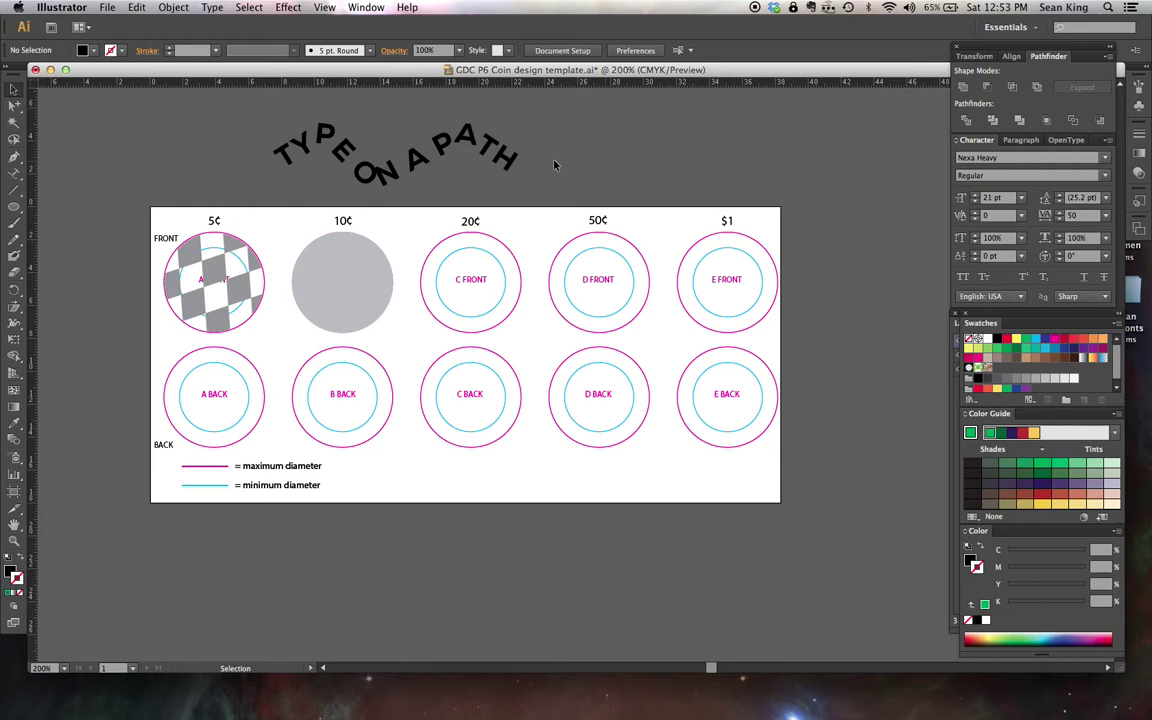
left_click(450, 152)
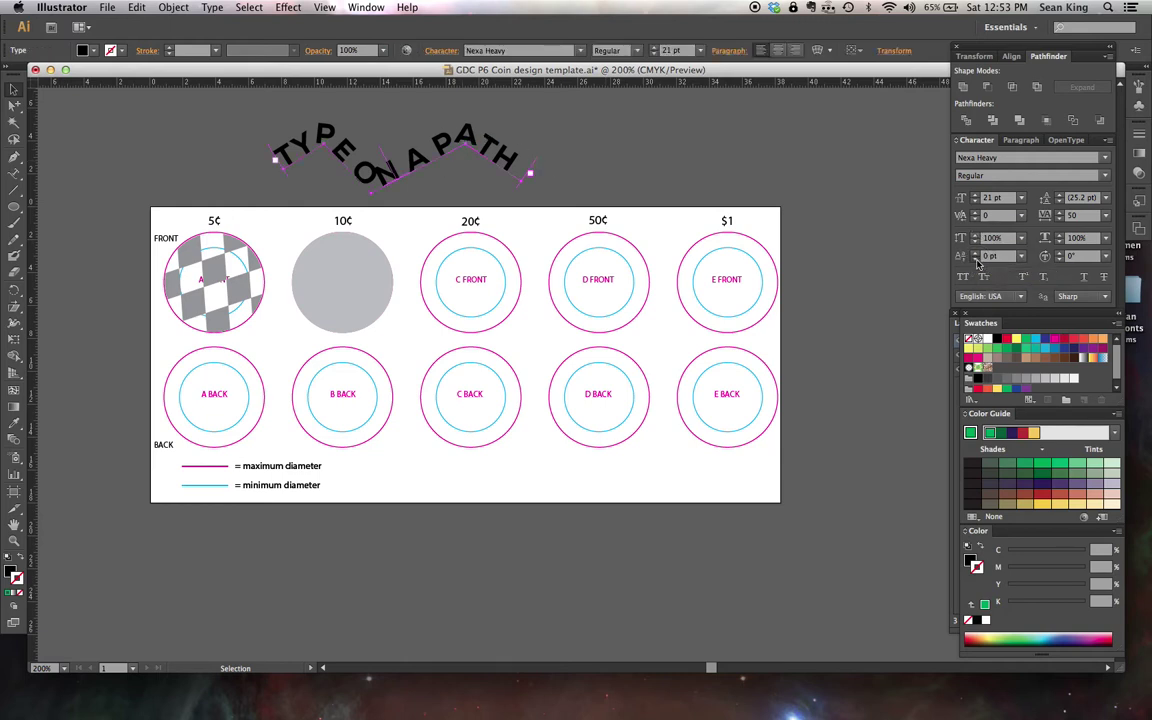
left_click(976, 261)
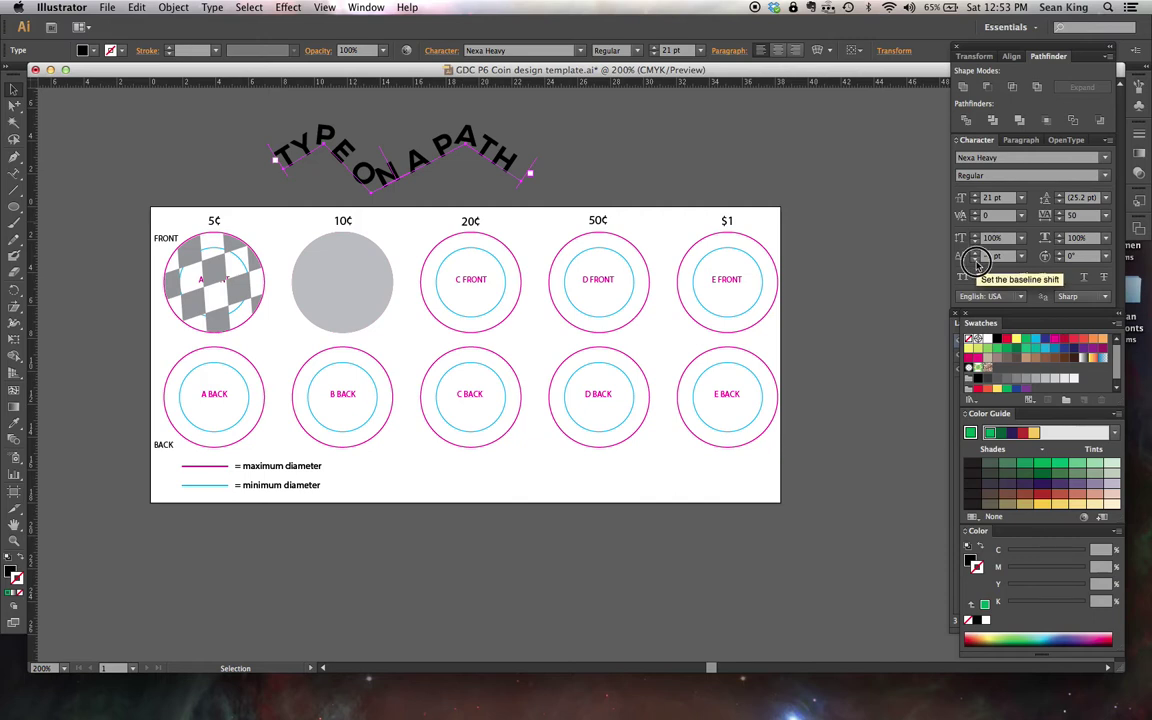
left_click(976, 260)
left_click(976, 260)
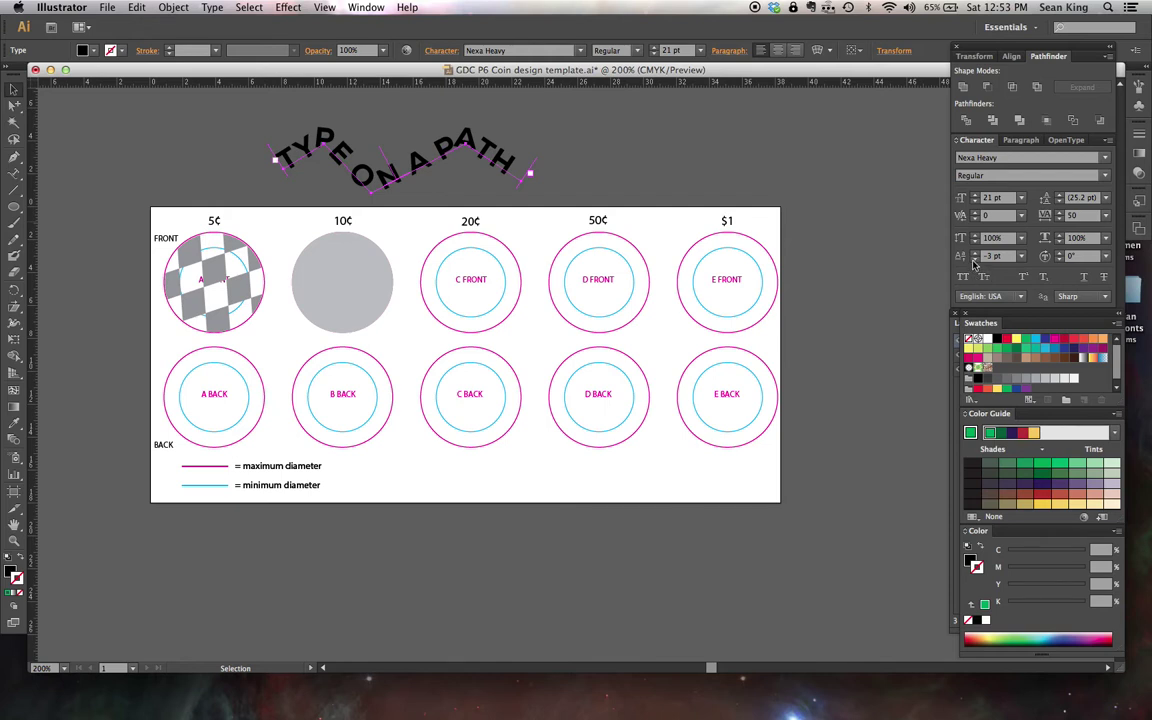
left_click(976, 260)
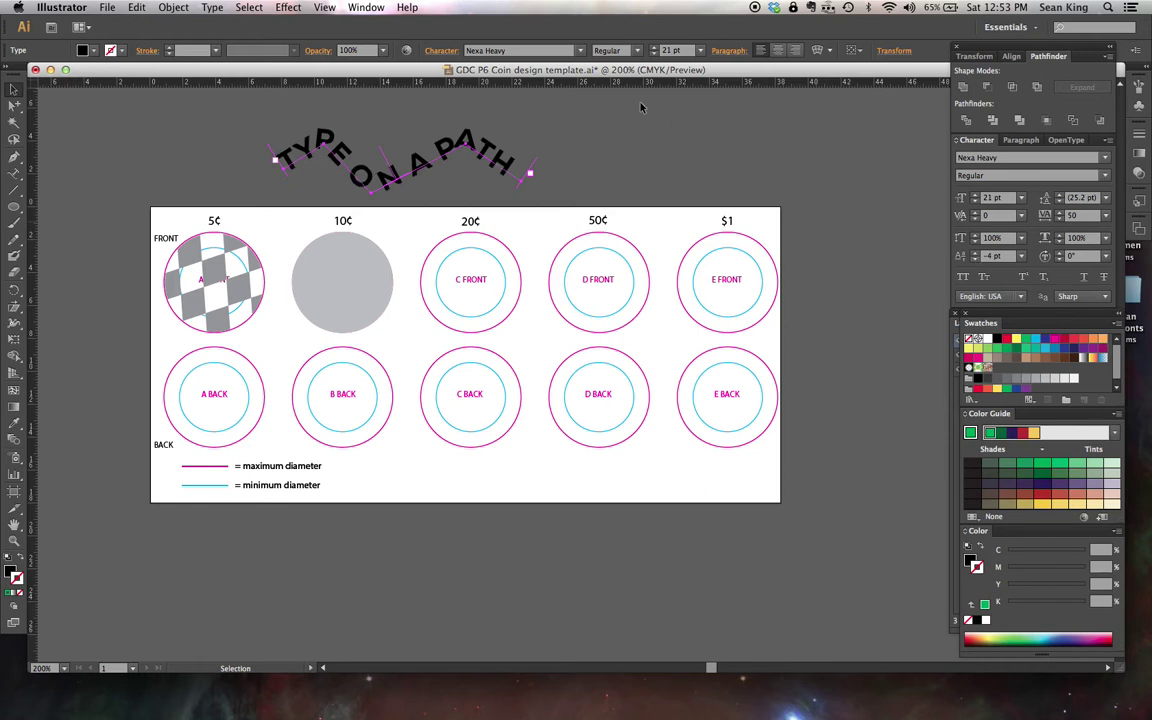
left_click(601, 165)
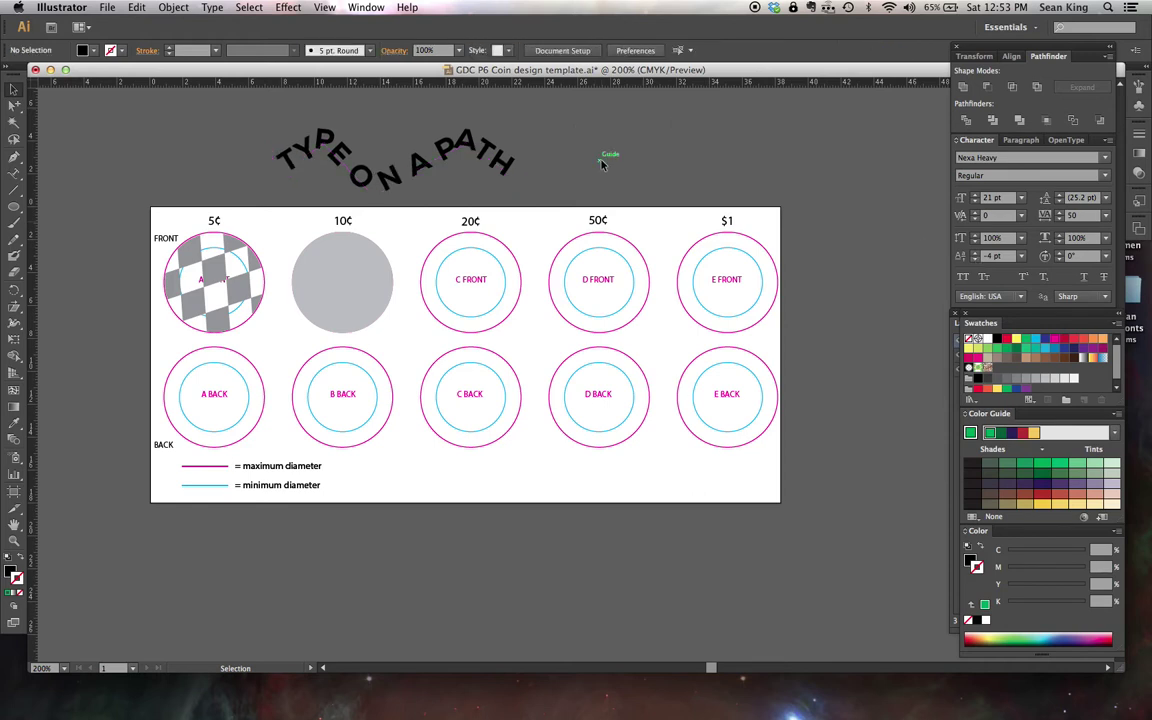
left_click(396, 186)
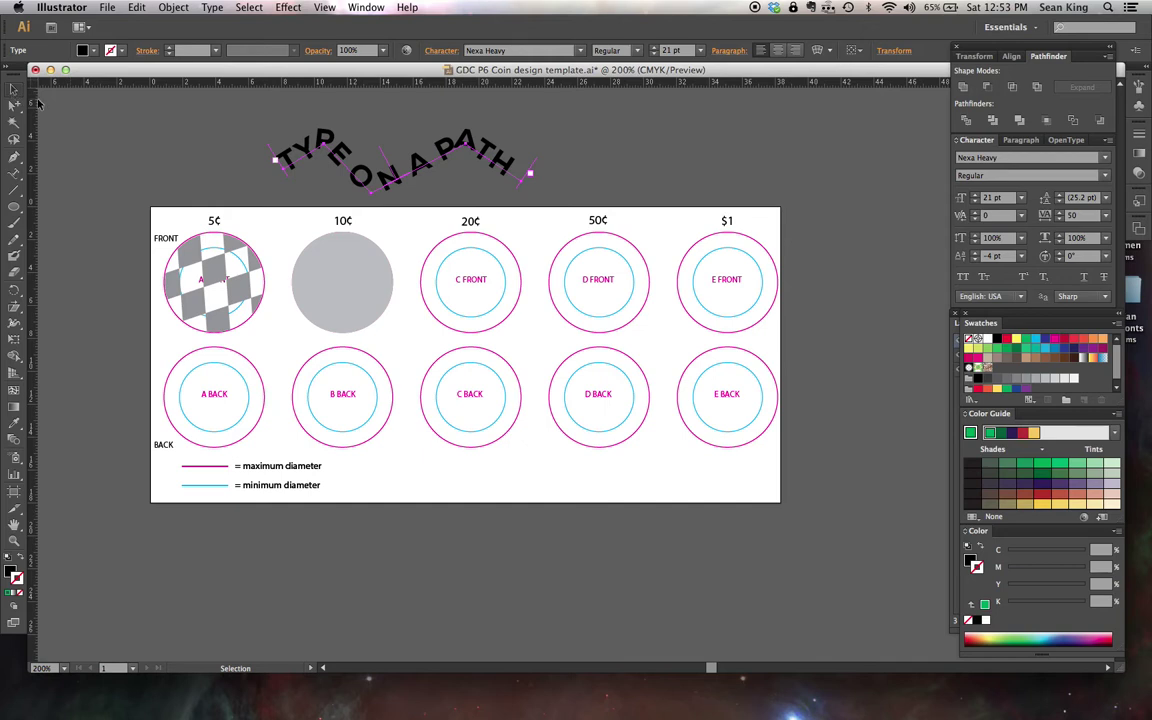
Delete the TYPE ON A PATH sample text and check the gray circle's fill colour values.
left_click(166, 131)
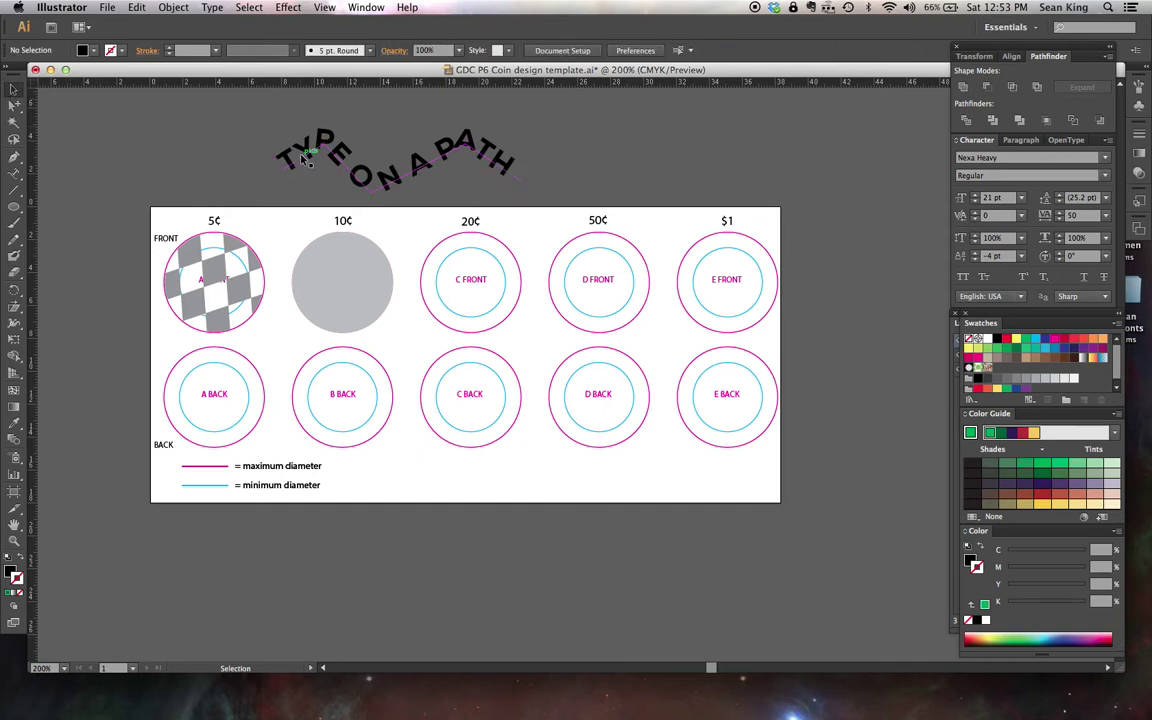
left_click(301, 157)
key("Delete")
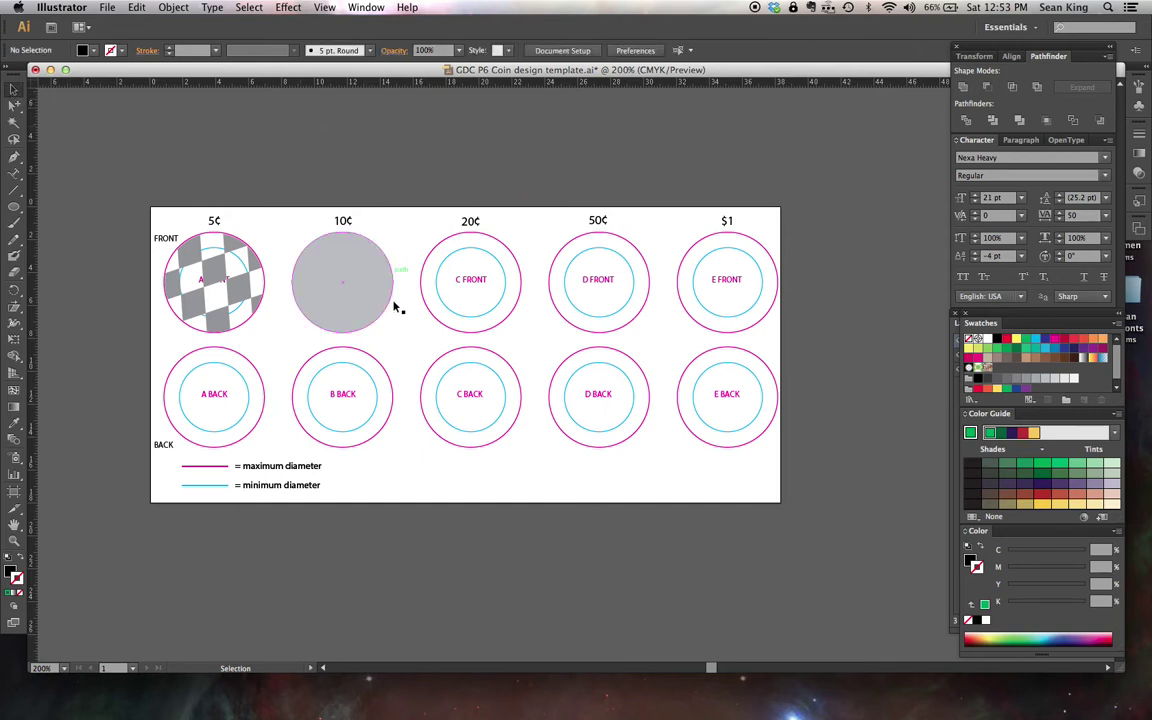
left_click(369, 291)
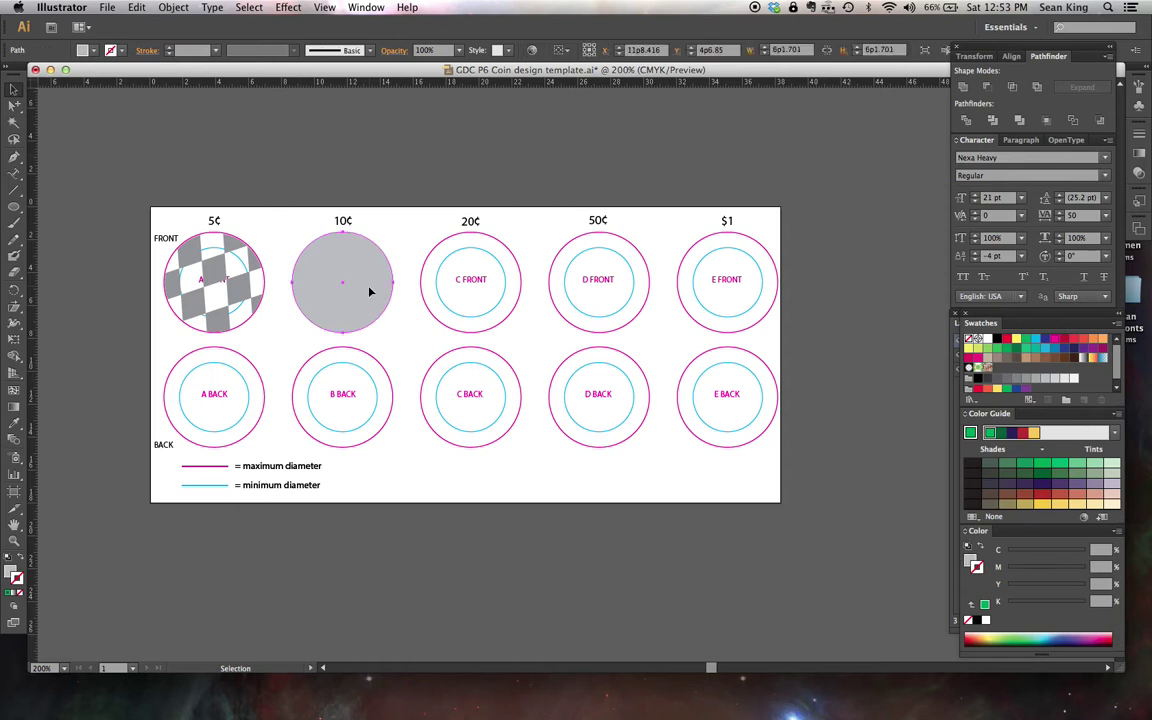
left_click(972, 561)
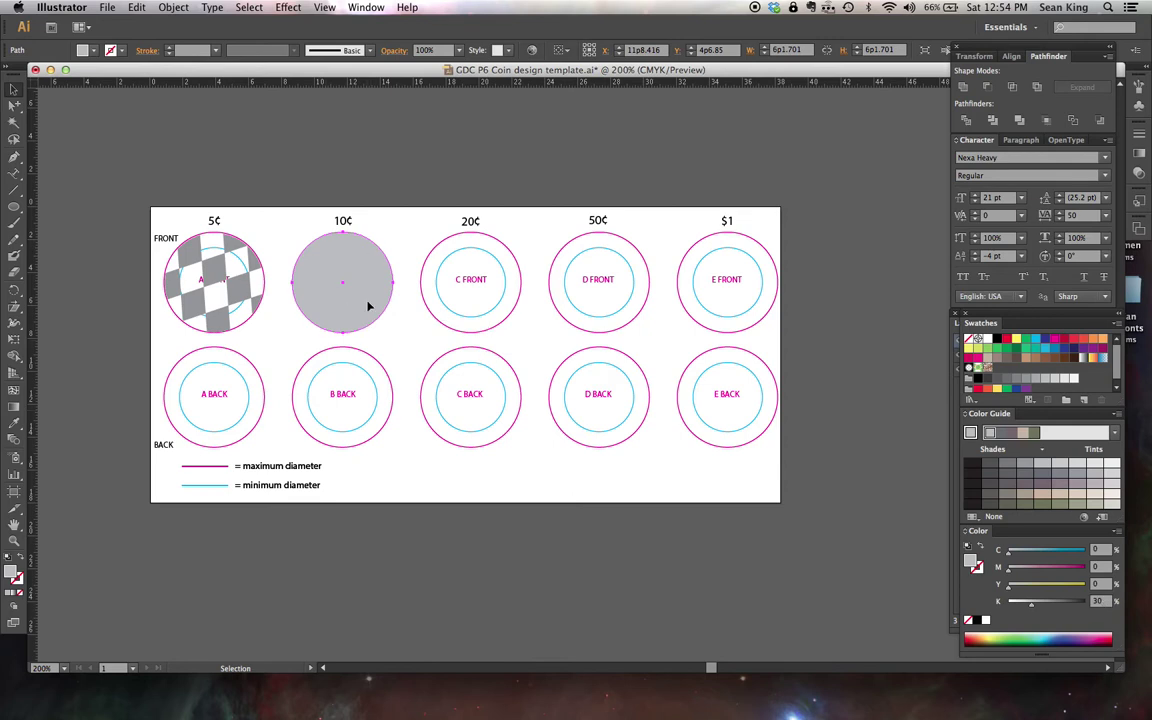
left_click(360, 162)
key("super+semicolon")
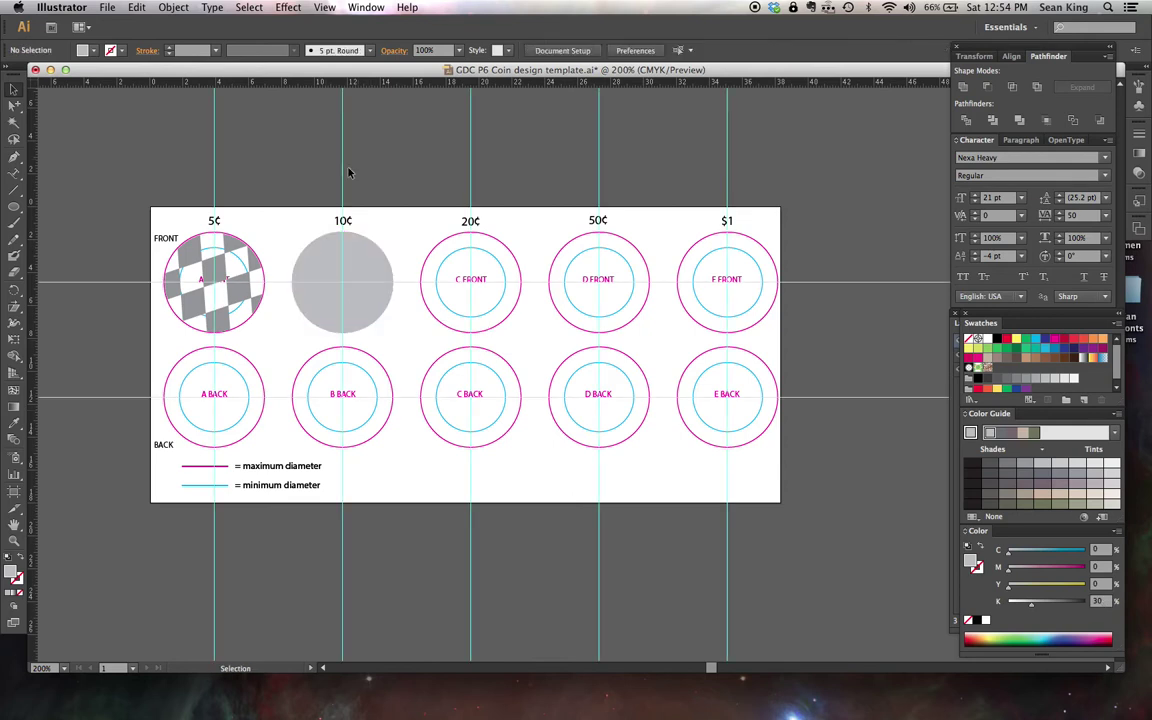
Draw a magenta circle 4p3.024 across centred inside the gray 10¢ coin.
left_click(22, 208)
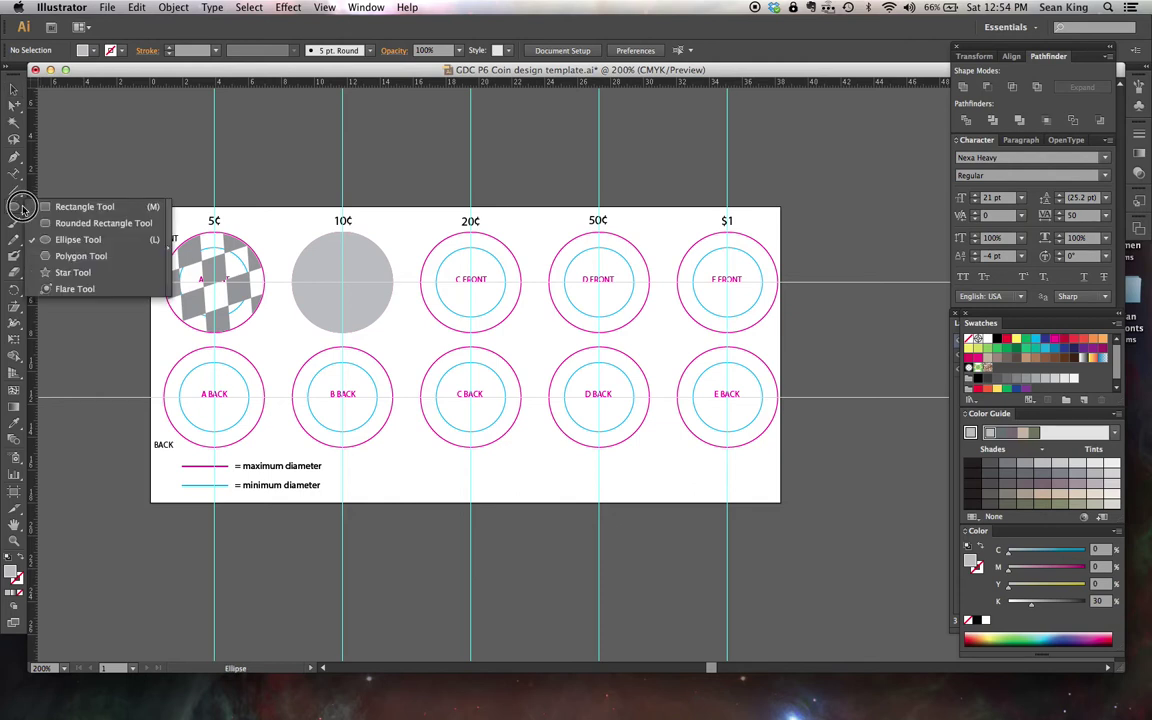
left_click(75, 239)
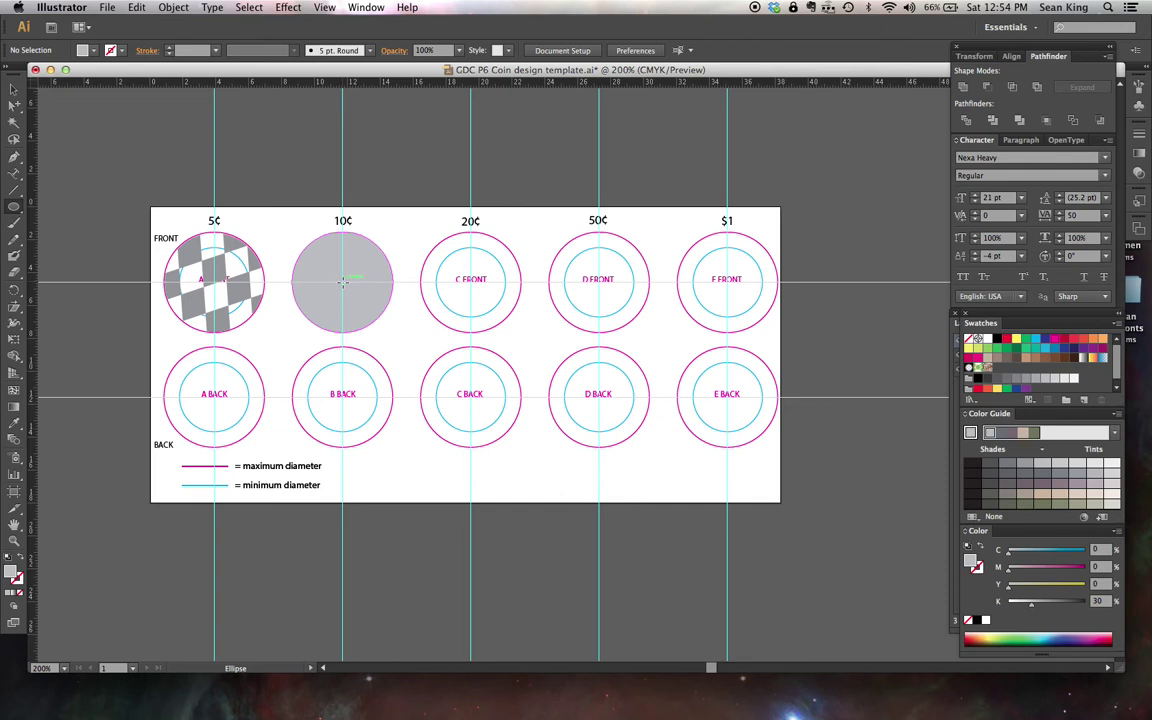
left_click_drag(343, 283, 377, 305)
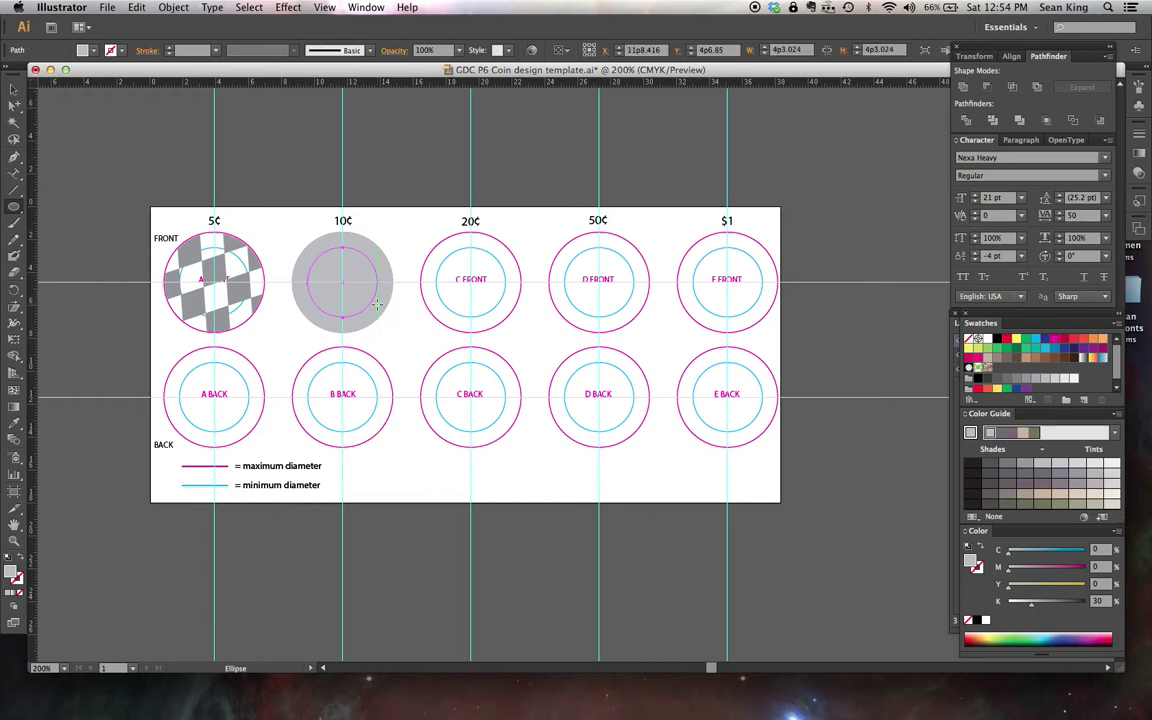
key("v")
key("l")
left_click(1055, 340)
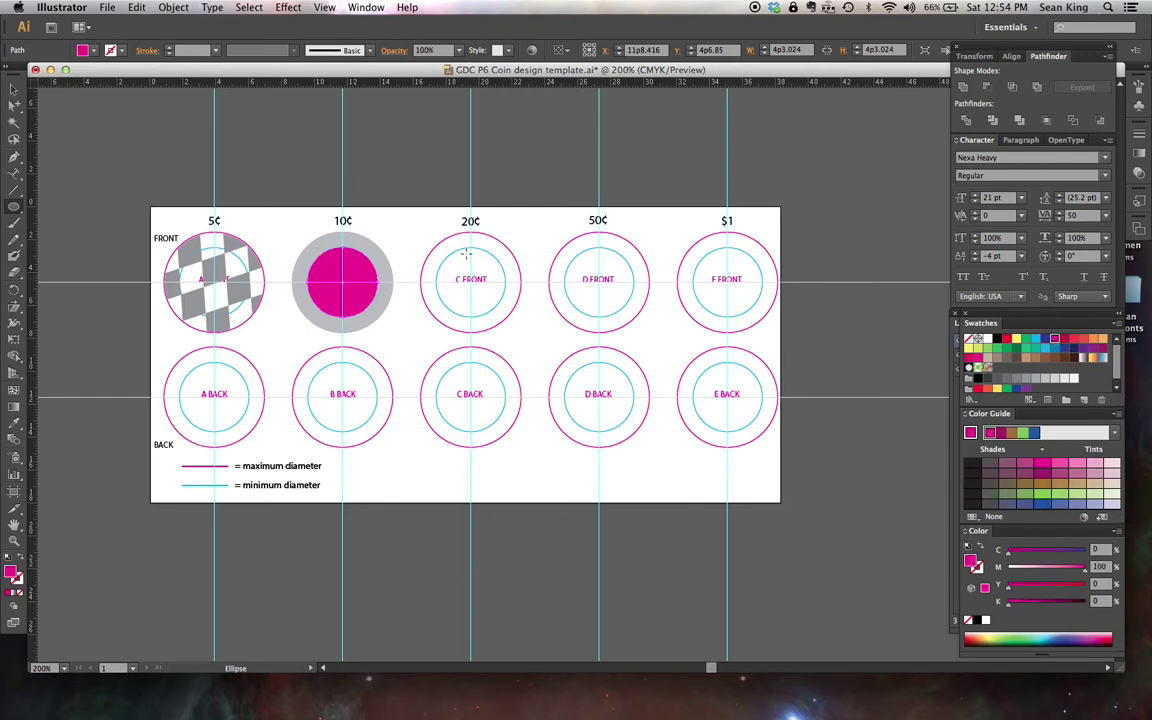
key("v")
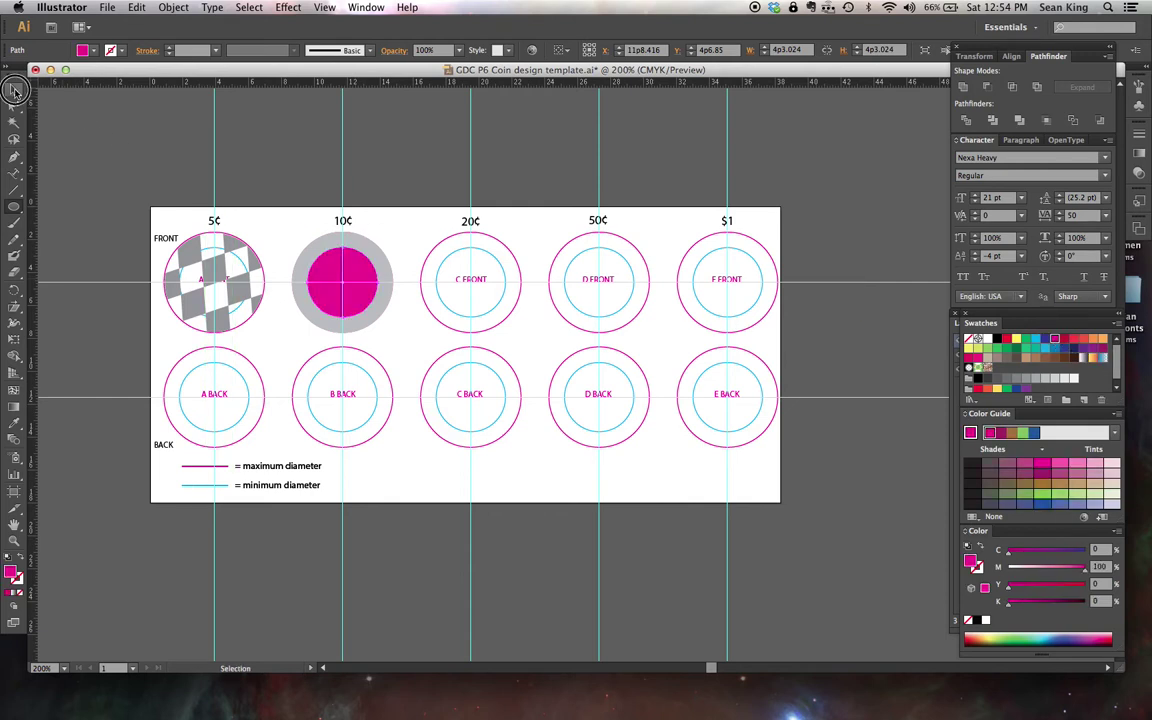
left_click(164, 148)
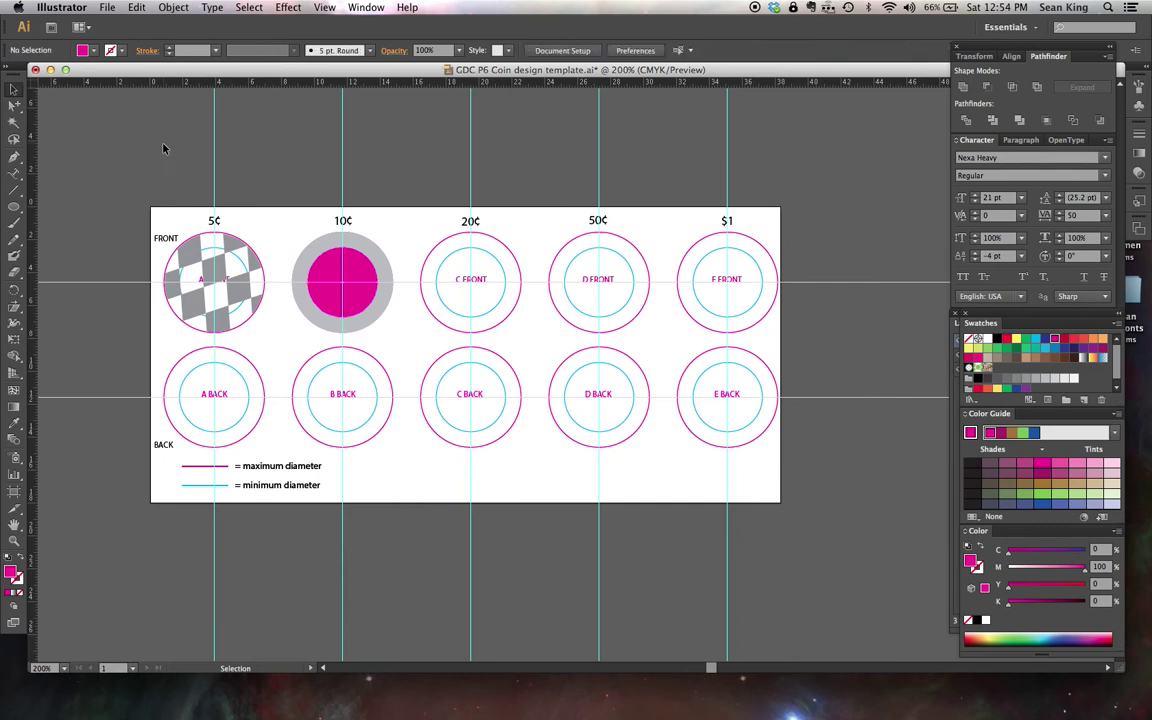
Start path text on the 10¢ coin's inner circle, zoom in, and reset baseline shift to 0 pt.
left_click(16, 173)
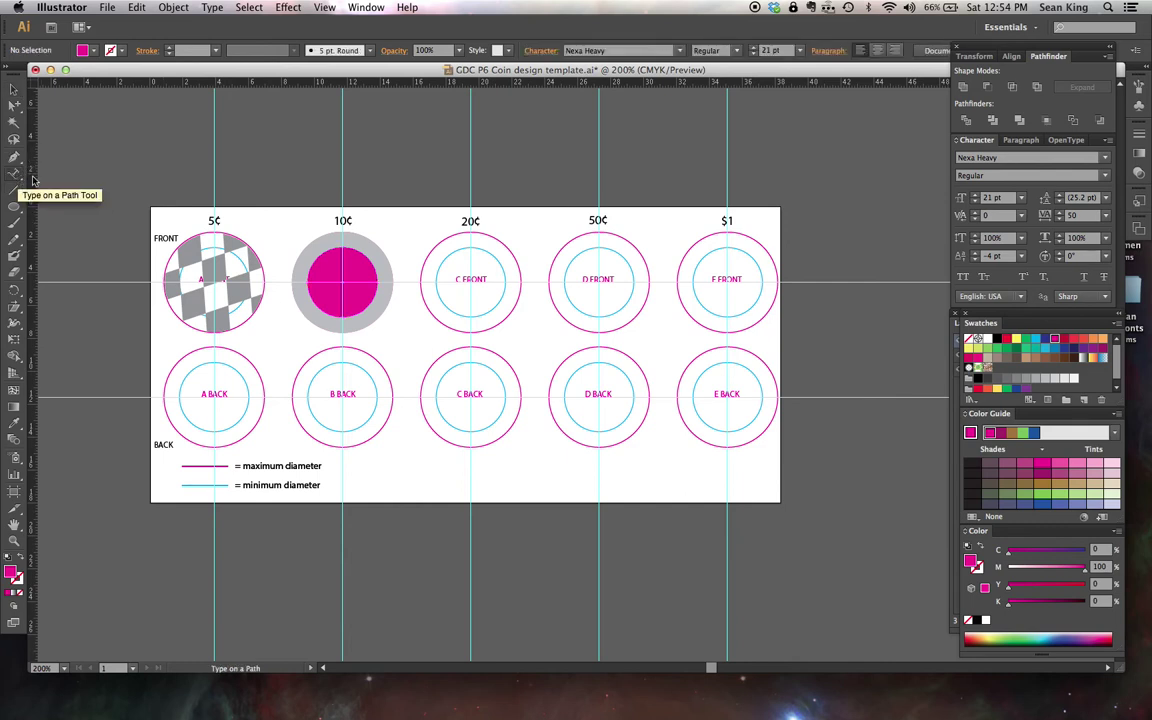
left_click(342, 245)
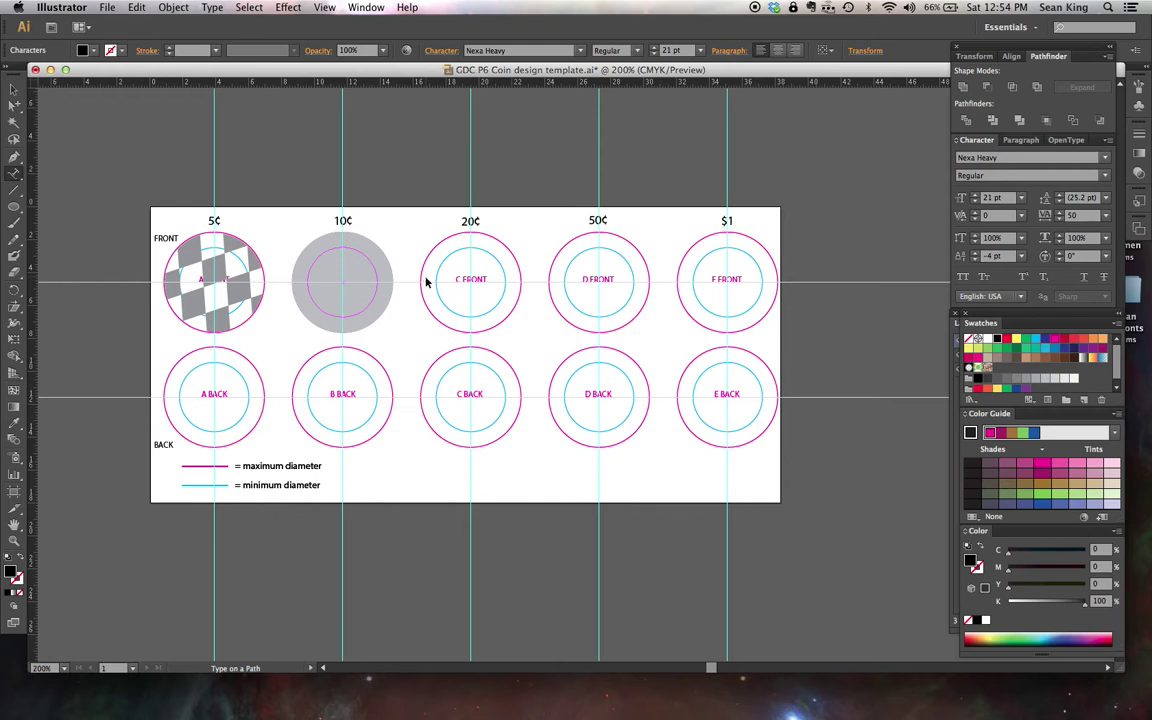
key("super+equal")
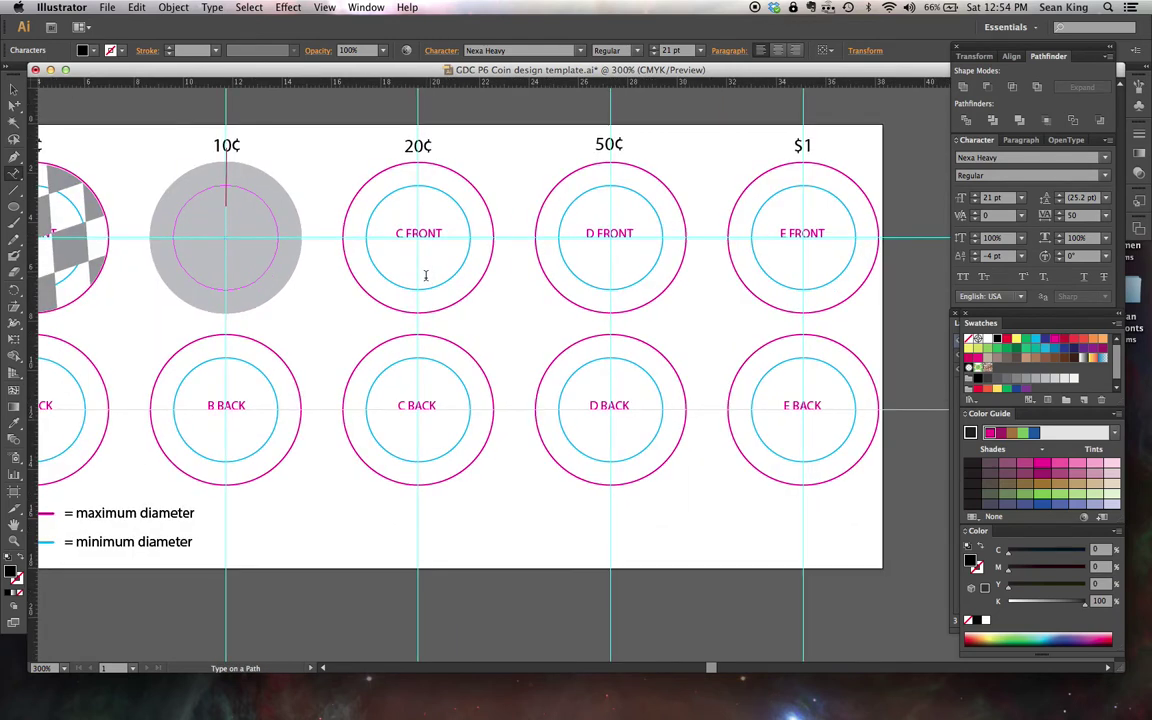
scroll(425, 275, "left", 10)
scroll(425, 275, "up", 1)
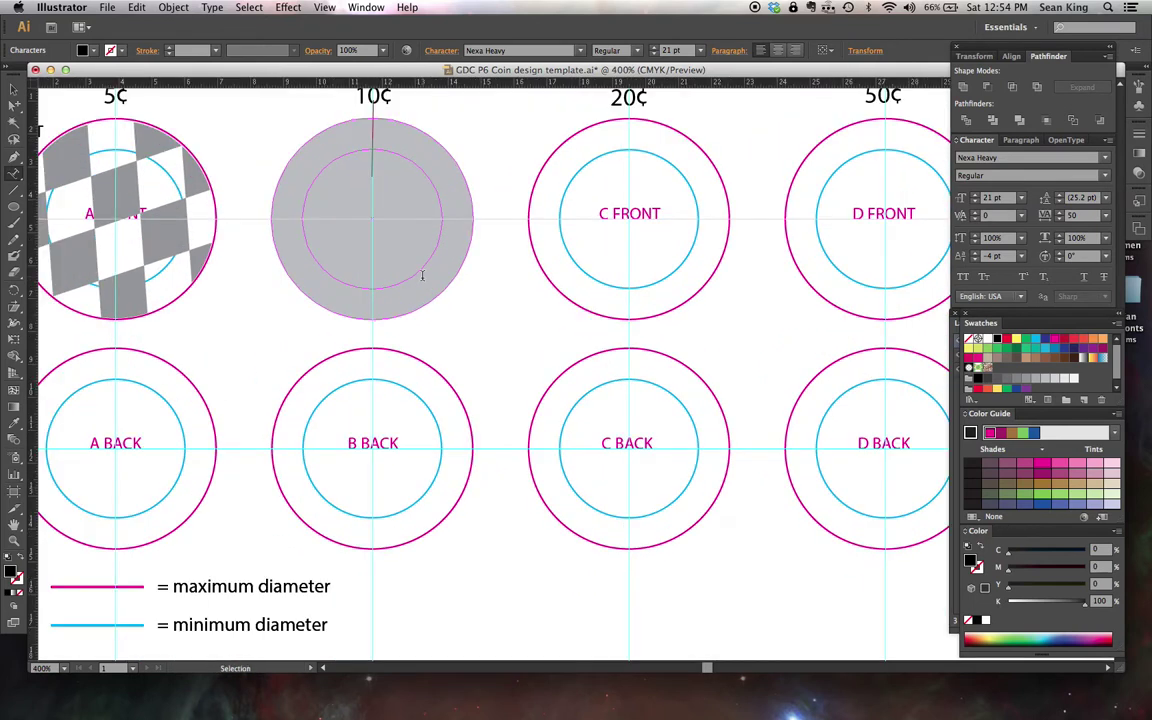
key("super+equal")
scroll(422, 276, "up", 3)
scroll(422, 276, "left", 1)
scroll(422, 276, "up", 1)
scroll(422, 276, "left", 1)
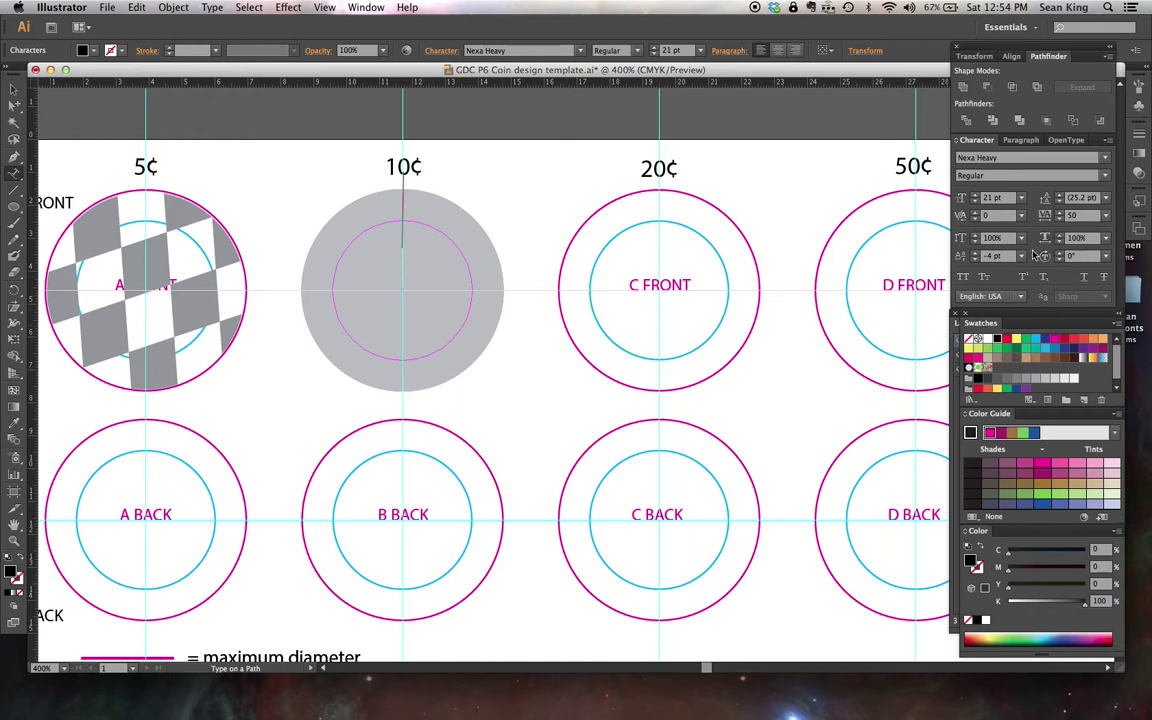
left_click(1021, 256)
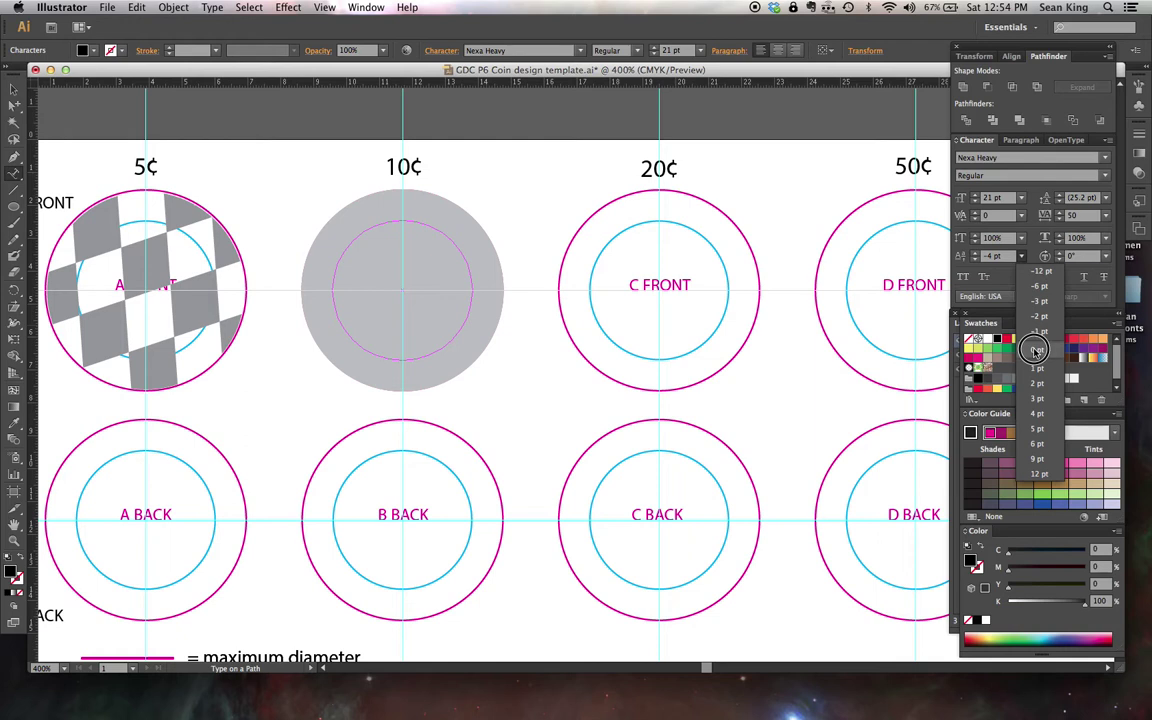
left_click(1037, 349)
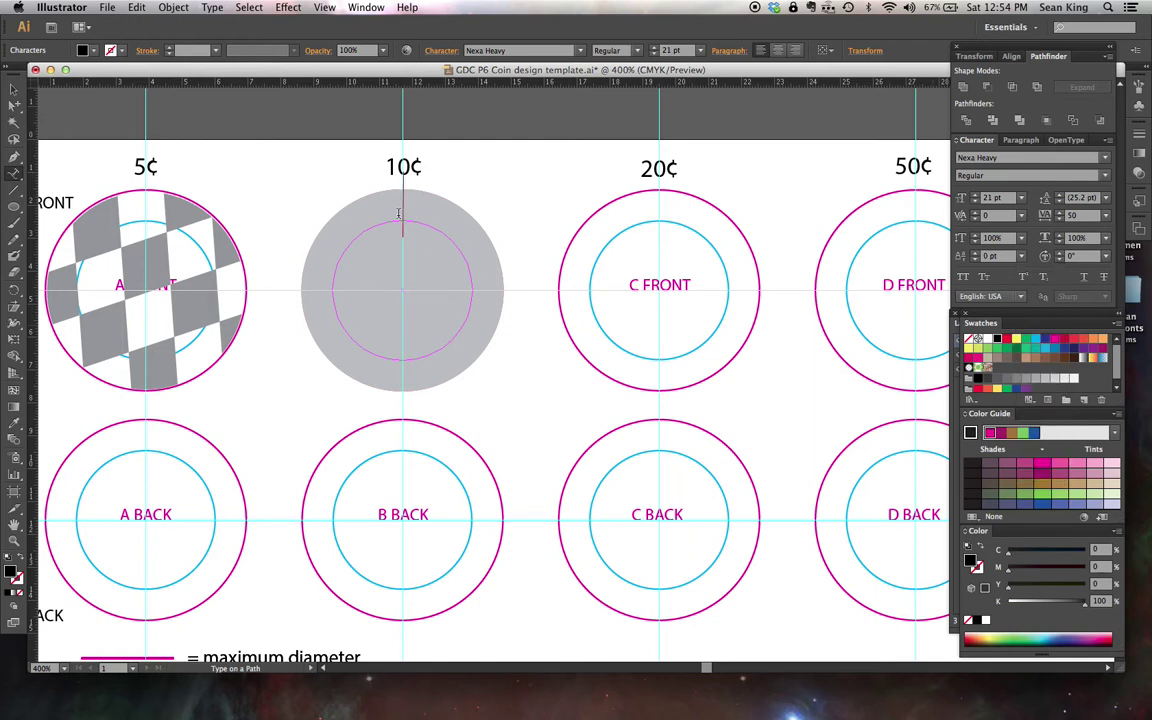
Type 'TYPE ON A PATH' around the inner circle and set tracking 0 and size 14 pt.
type("TYPE")
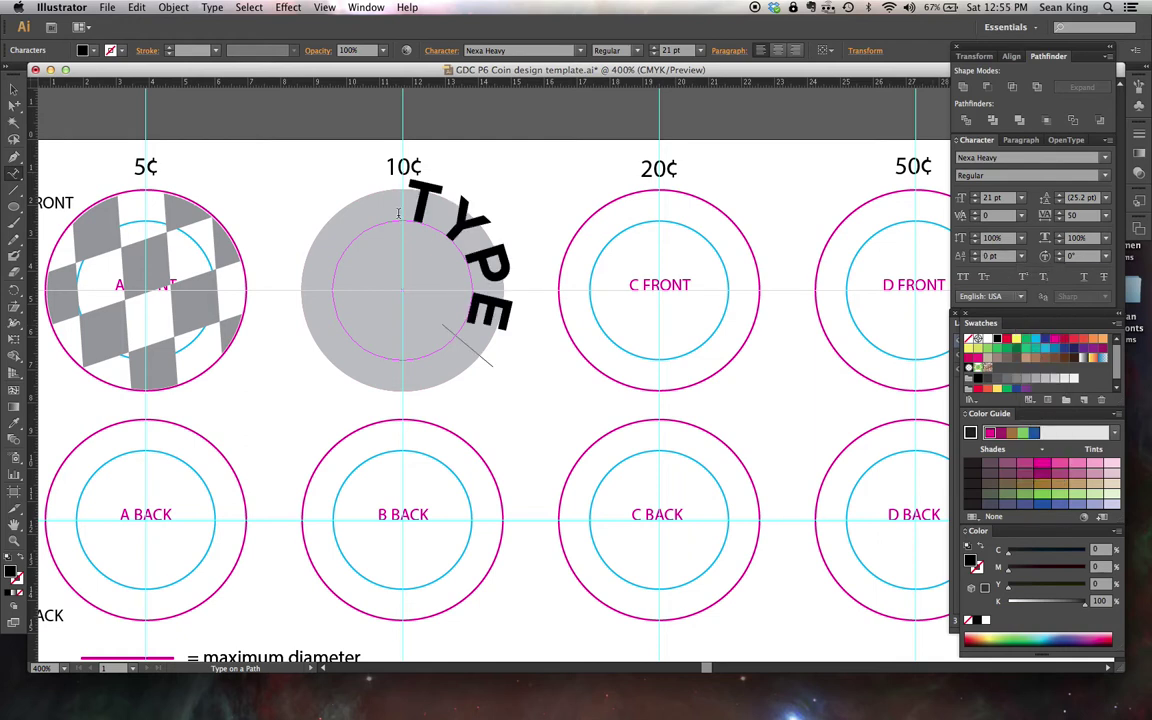
type(" ON A PATH")
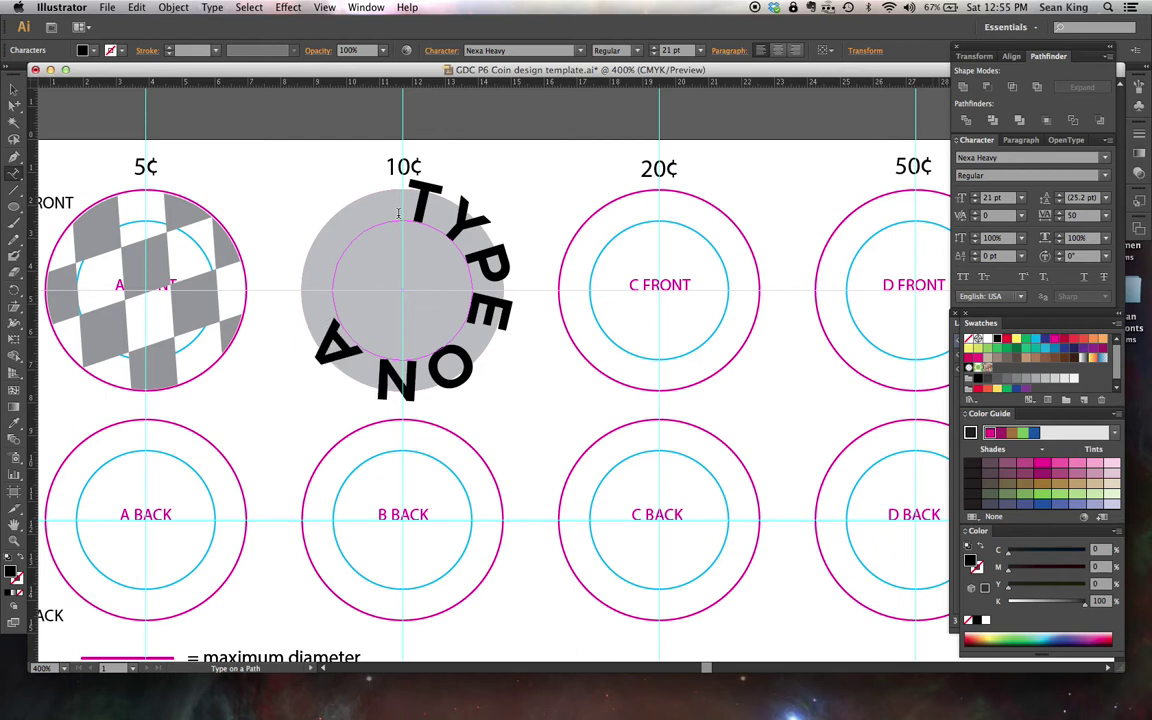
key("Escape")
triple_click(398, 213)
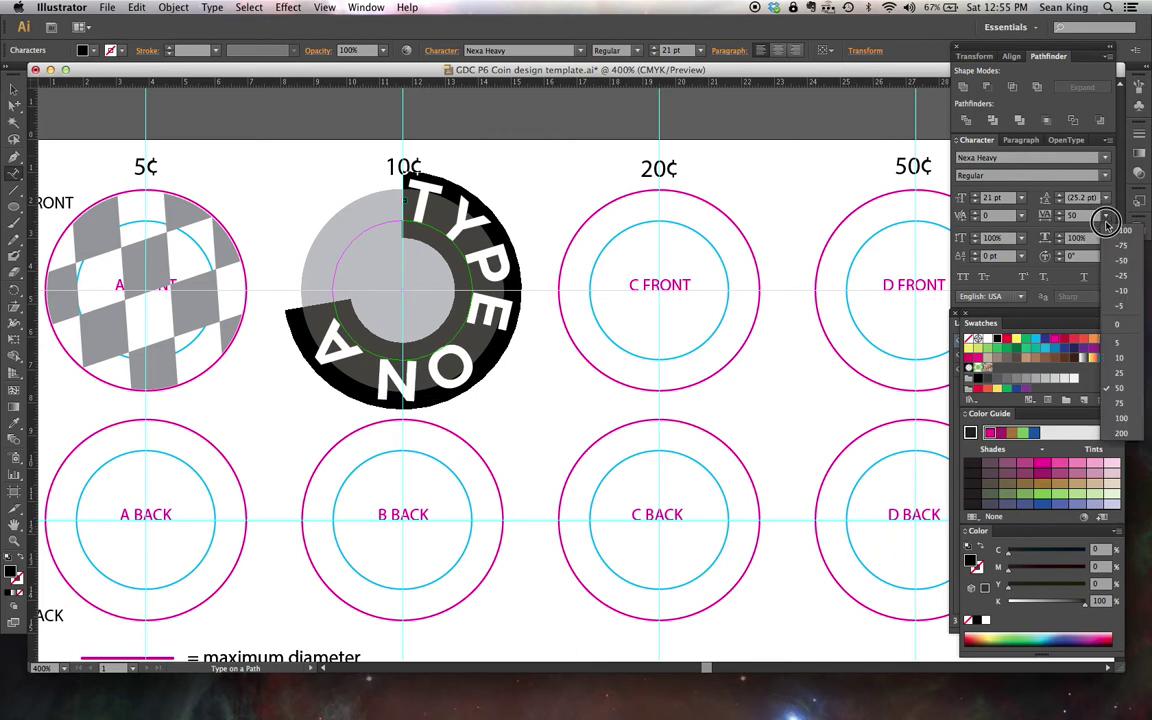
double_click(1070, 215)
type("0")
key("Return")
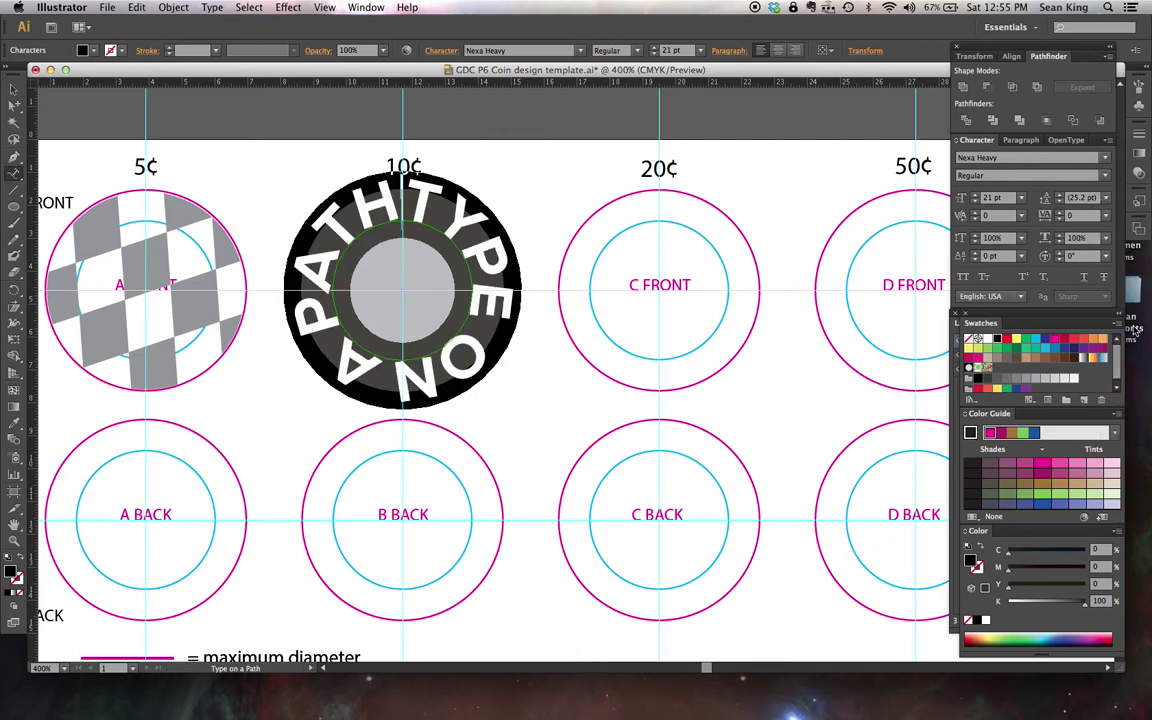
left_click(1021, 197)
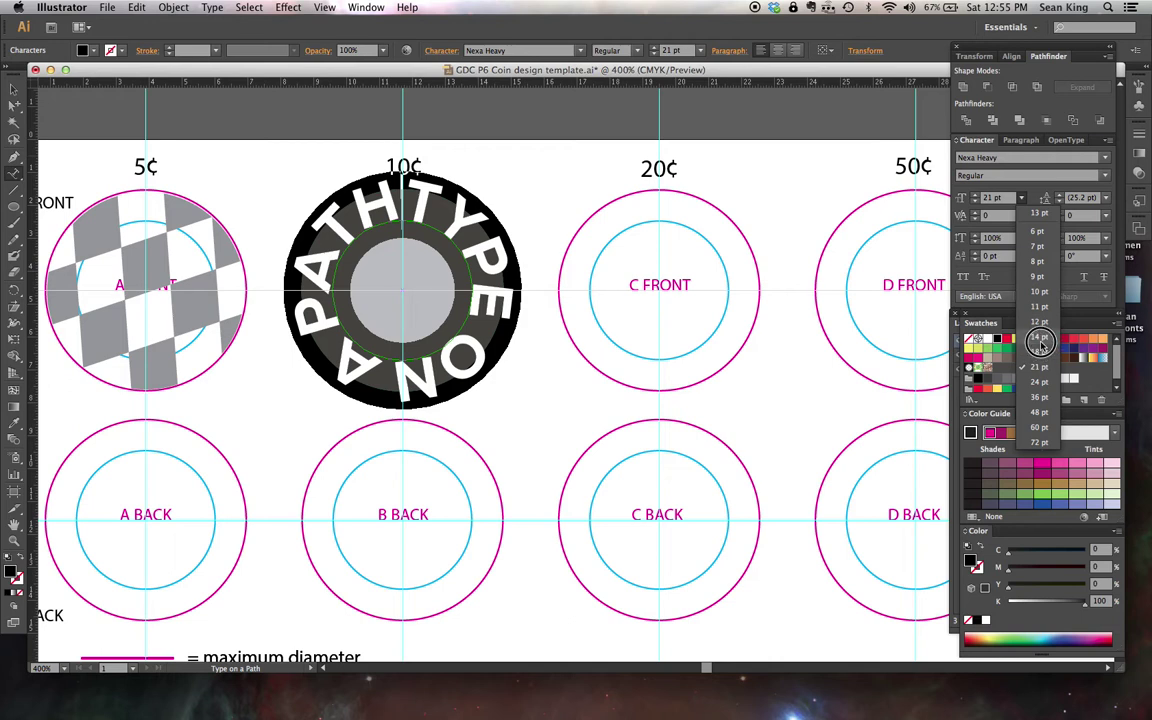
left_click(1040, 336)
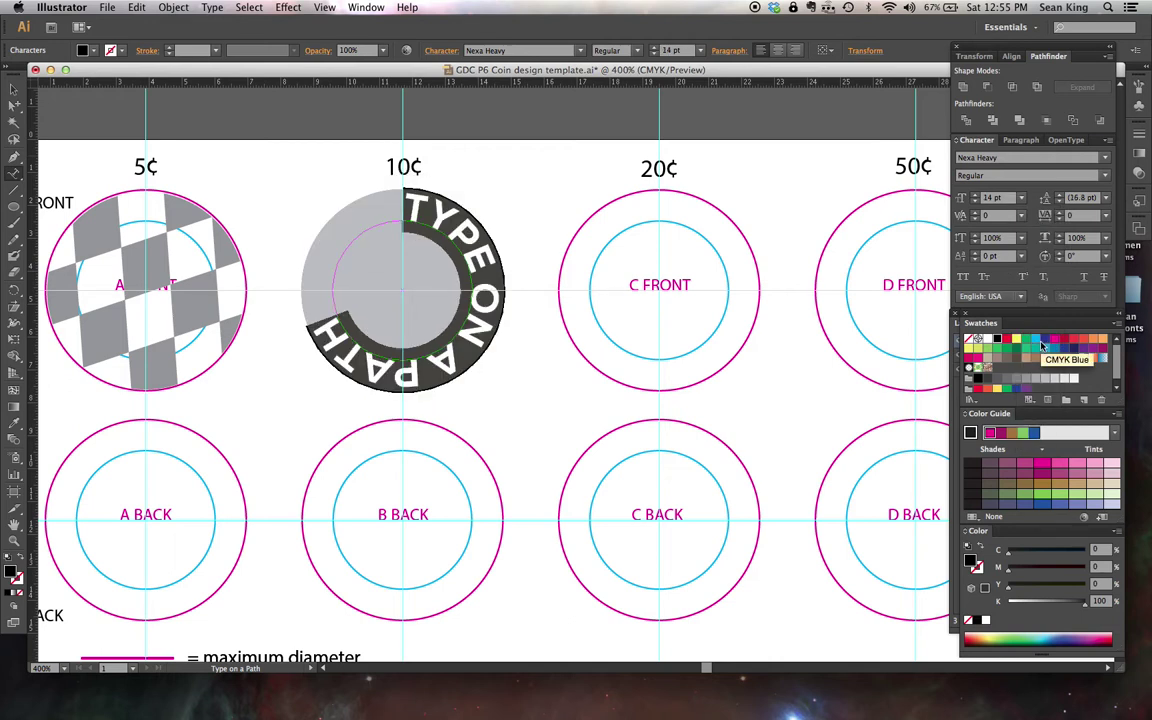
left_click(12, 90)
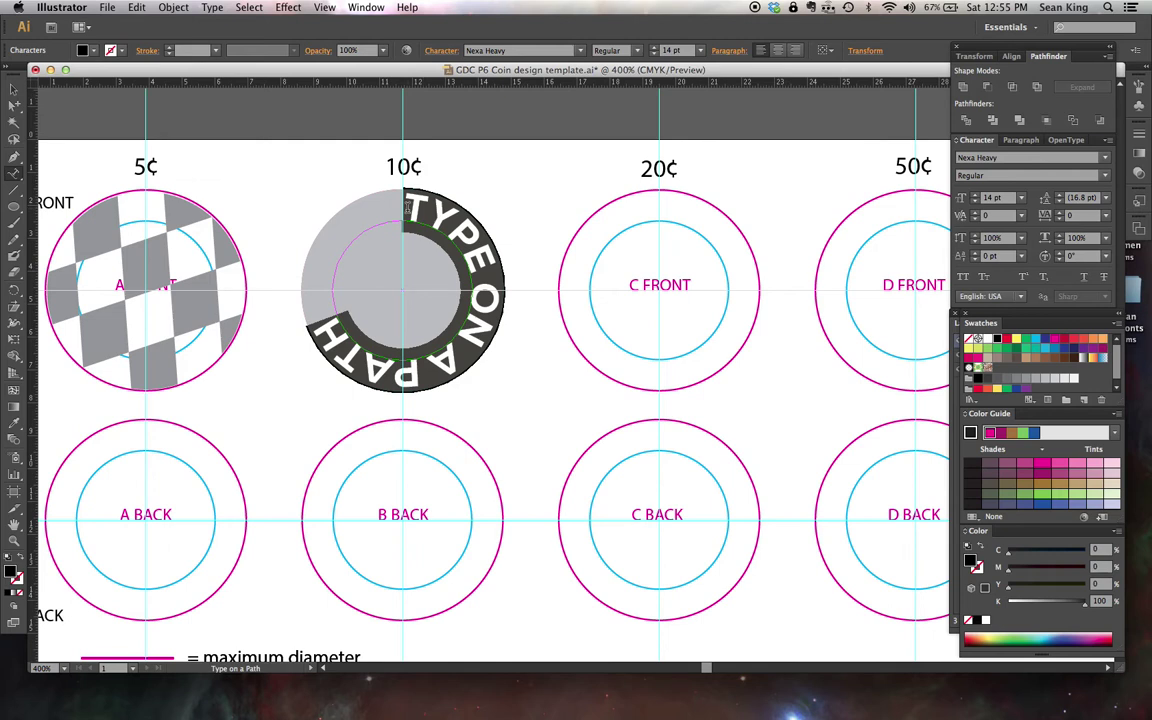
double_click(407, 205)
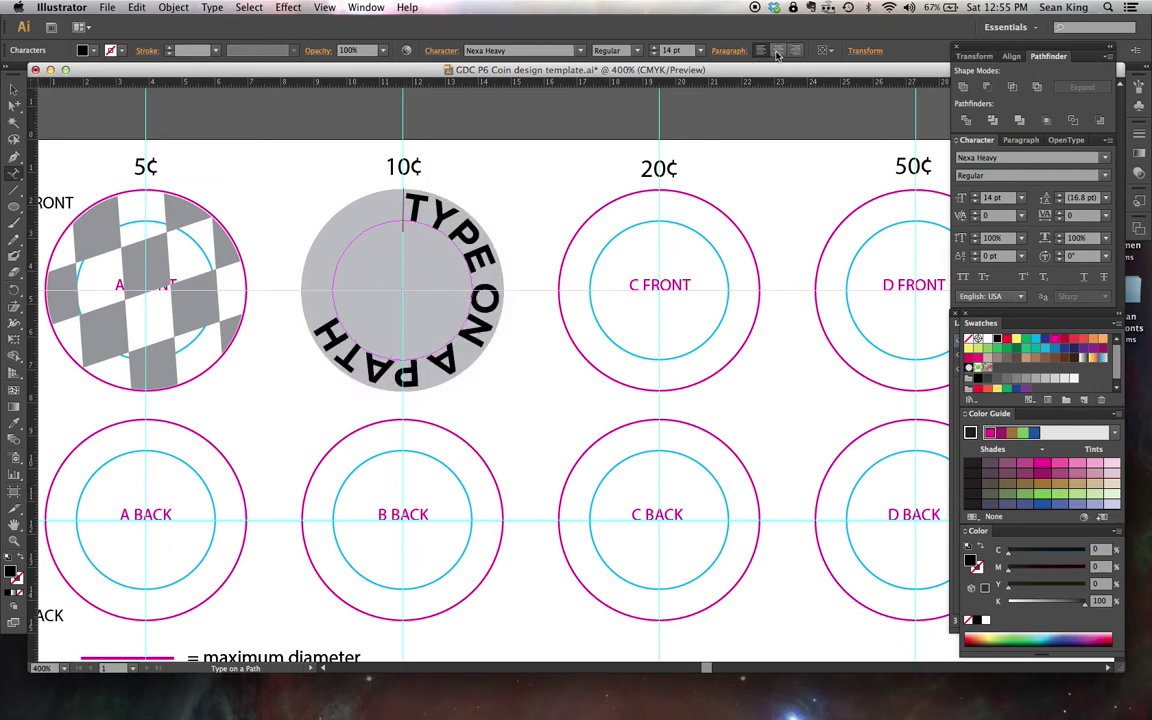
Select the 10¢ coin's path text and centre-align it along the circle.
left_click(13, 104, "alt")
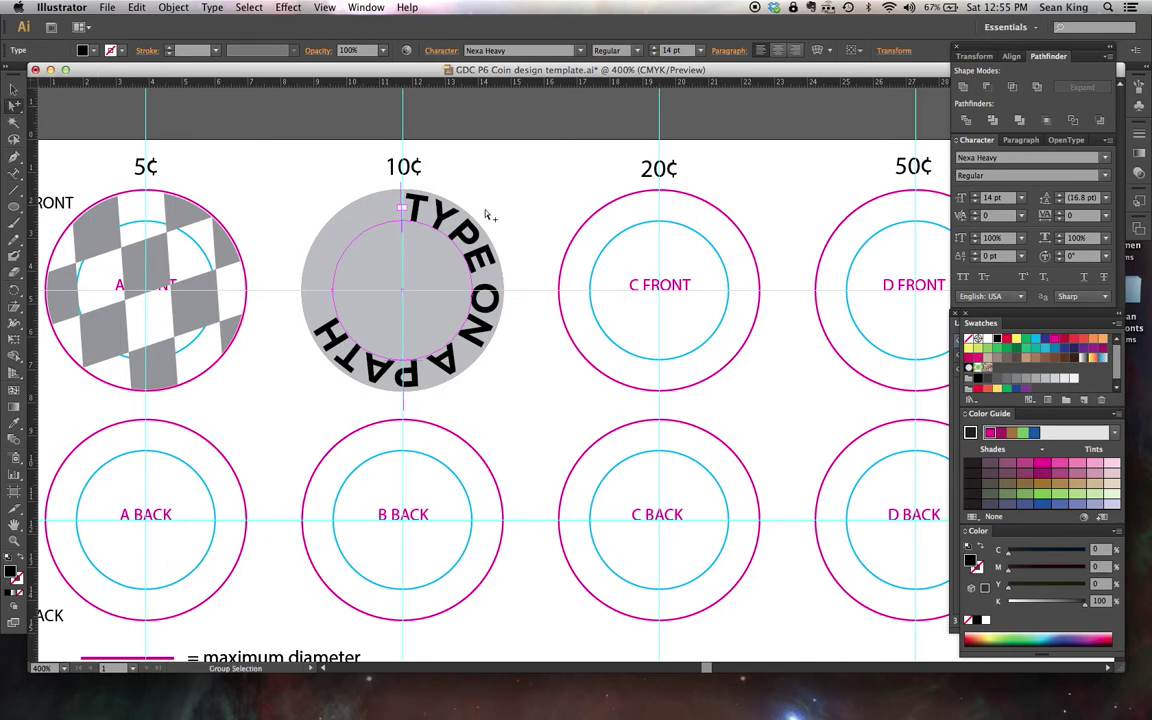
left_click(431, 229)
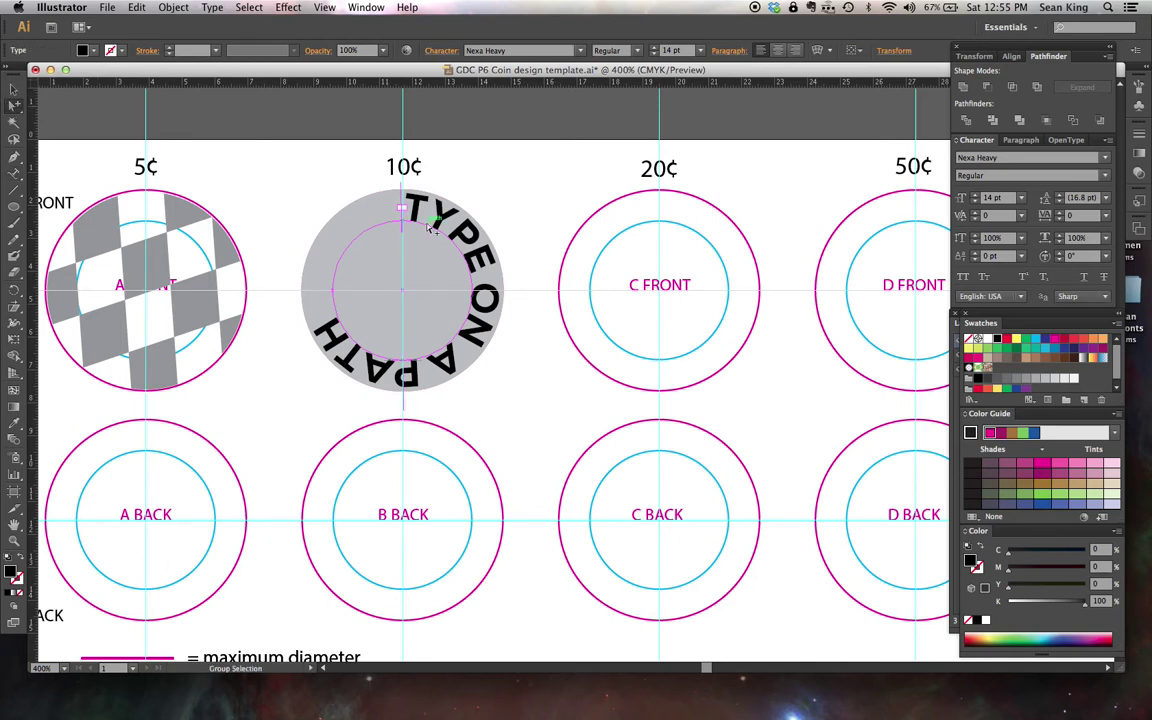
left_click(779, 52)
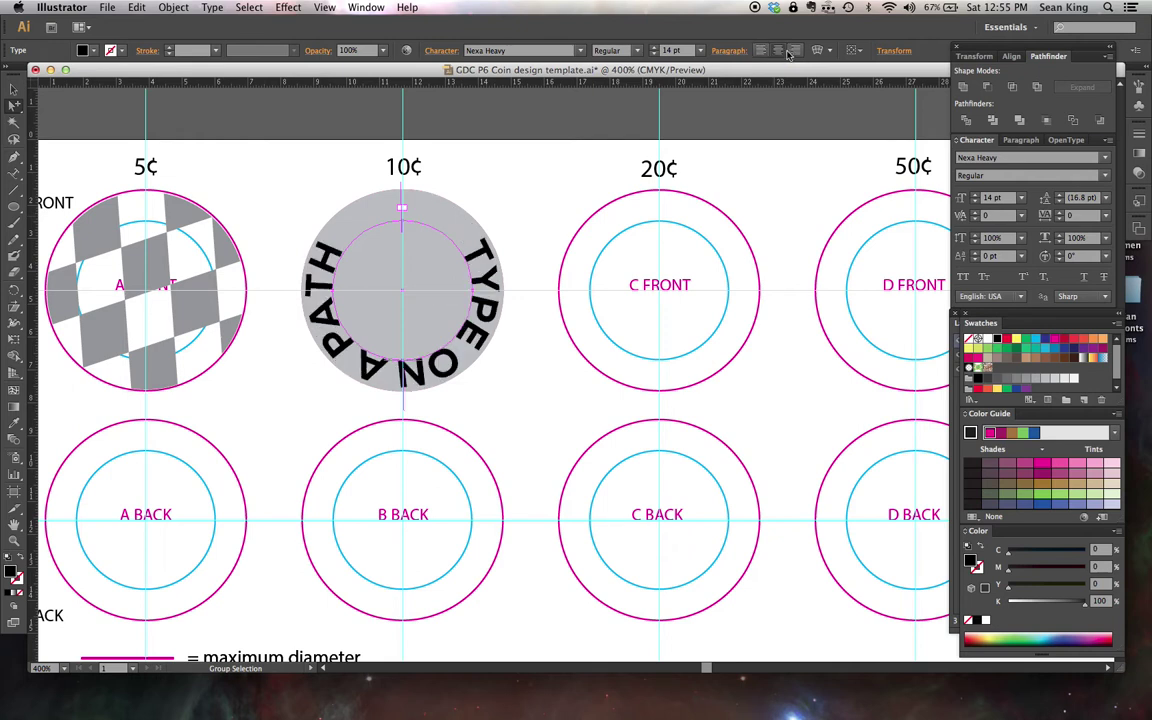
left_click(795, 50)
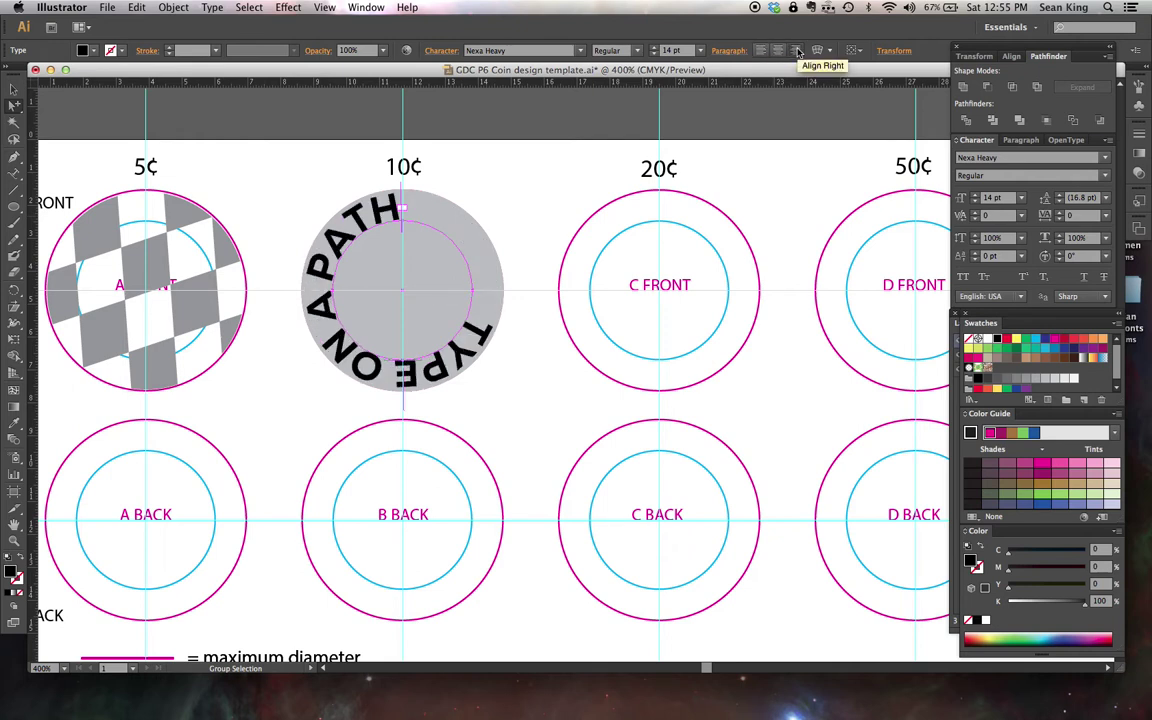
left_click(777, 52)
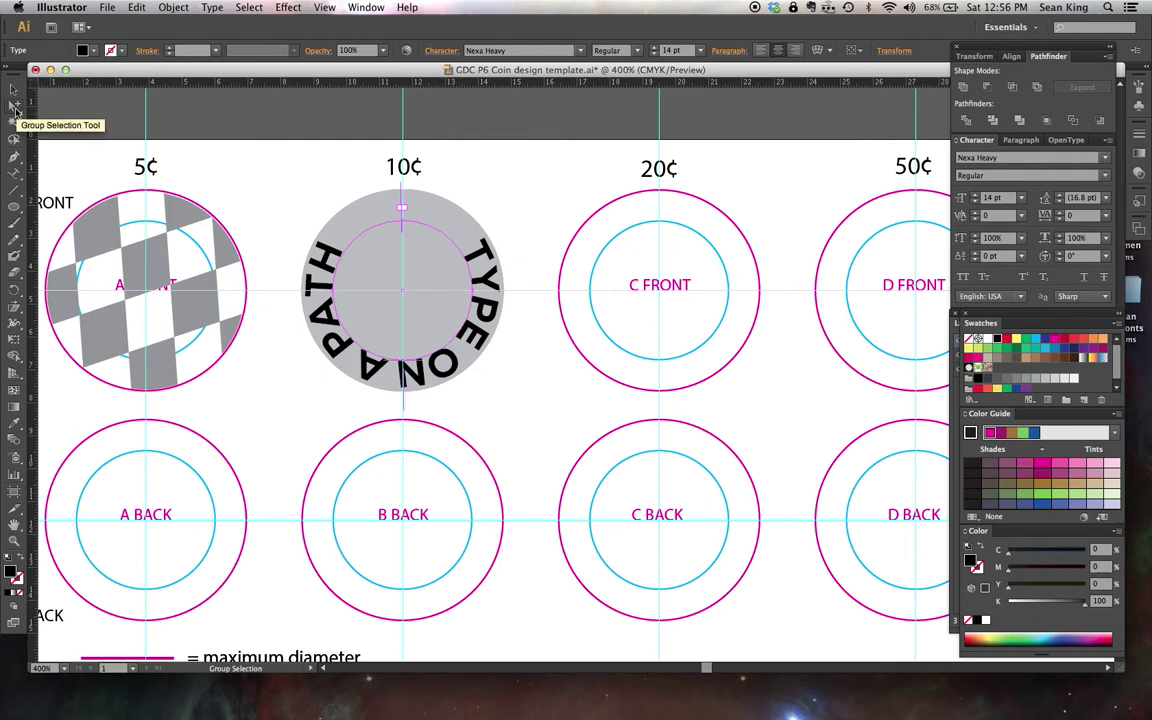
Drag the path-text bracket over the top so TYPE ON A PATH arches across the coin's top.
left_click_drag(15, 110, 54, 115)
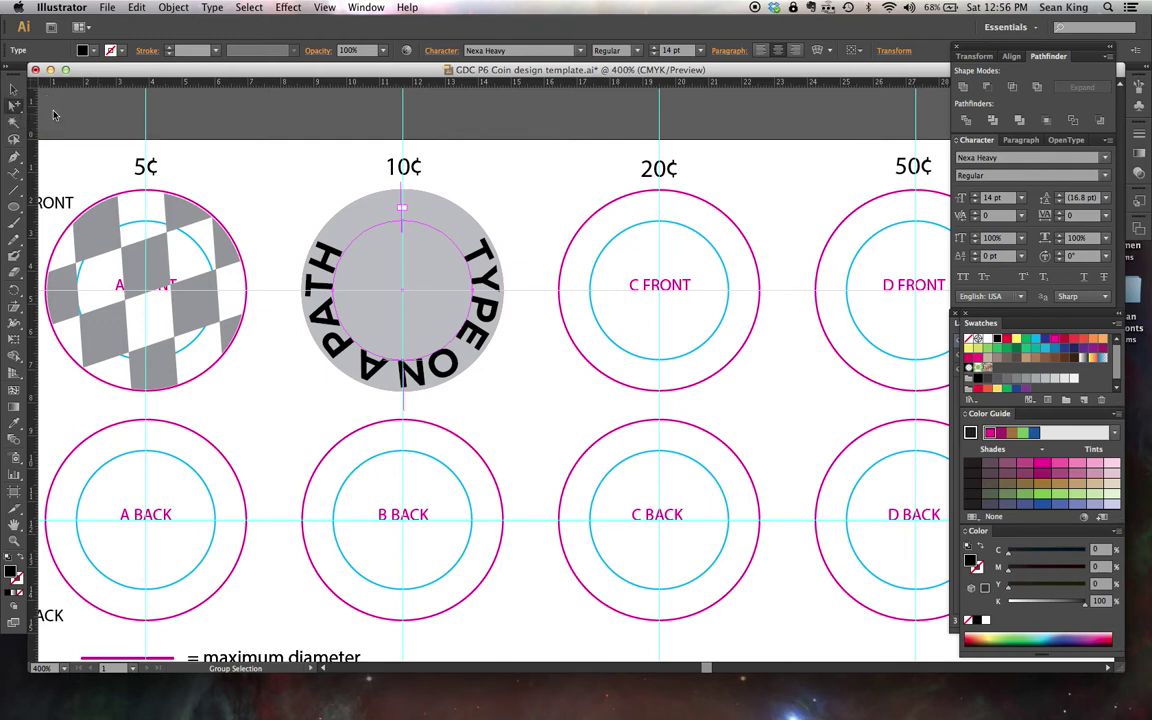
key("a")
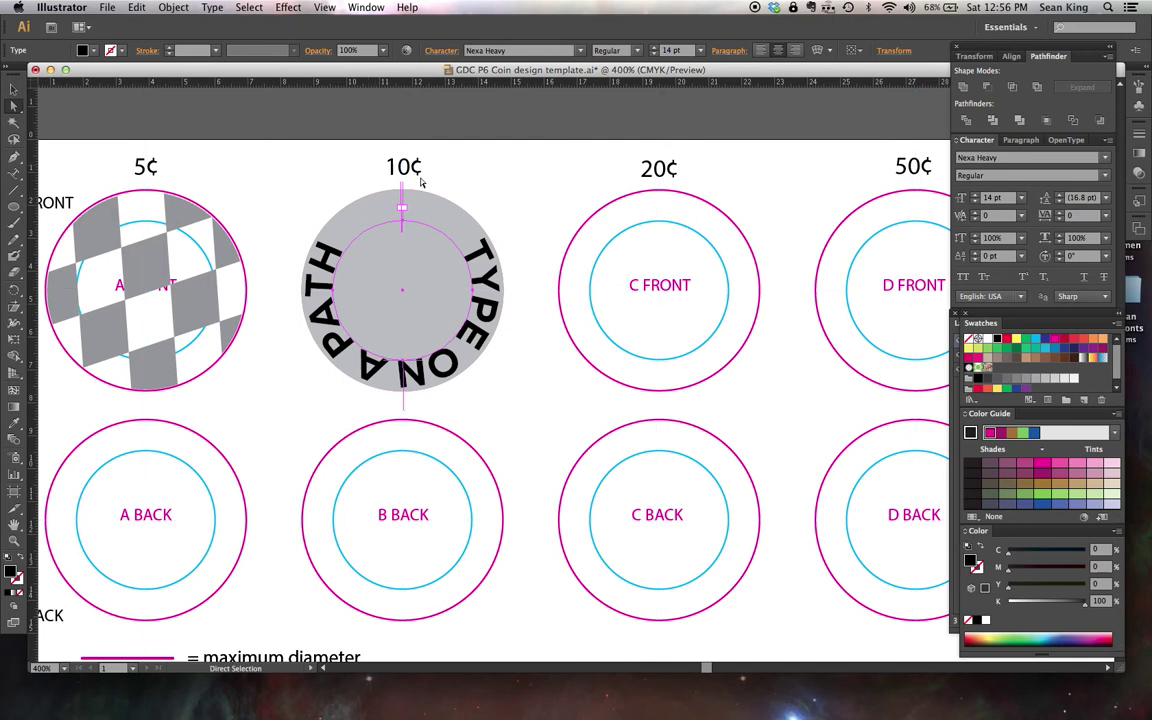
left_click(400, 368)
left_click_drag(404, 404, 406, 184)
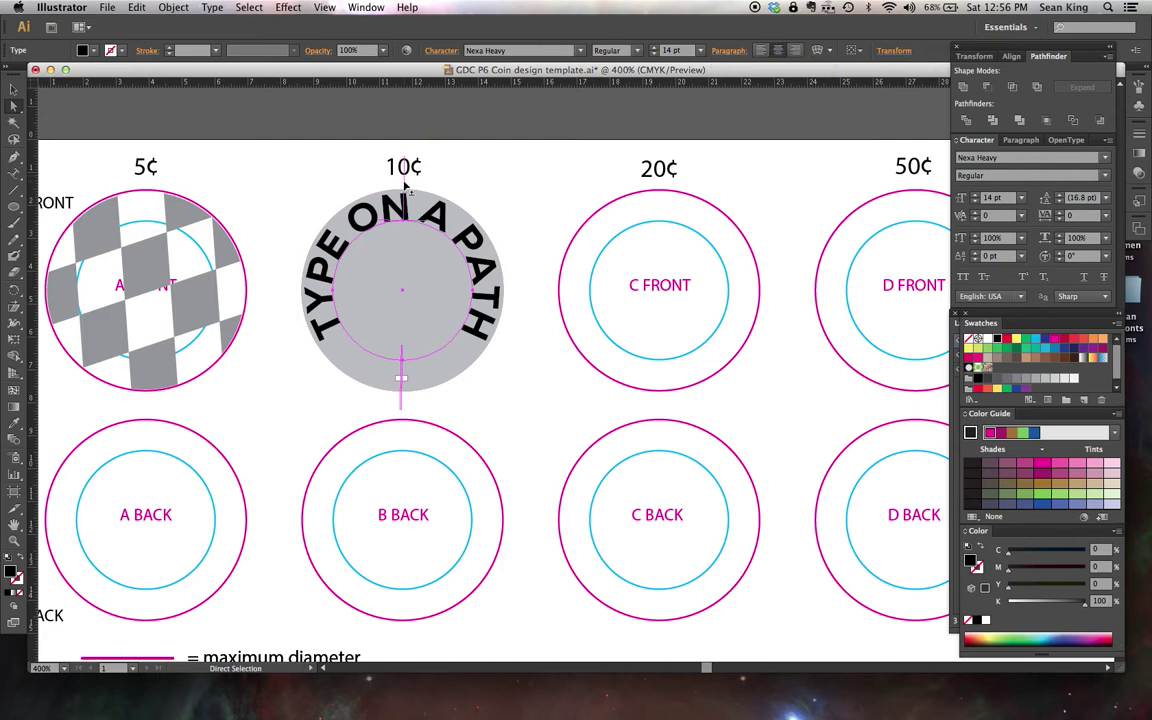
left_click(521, 193)
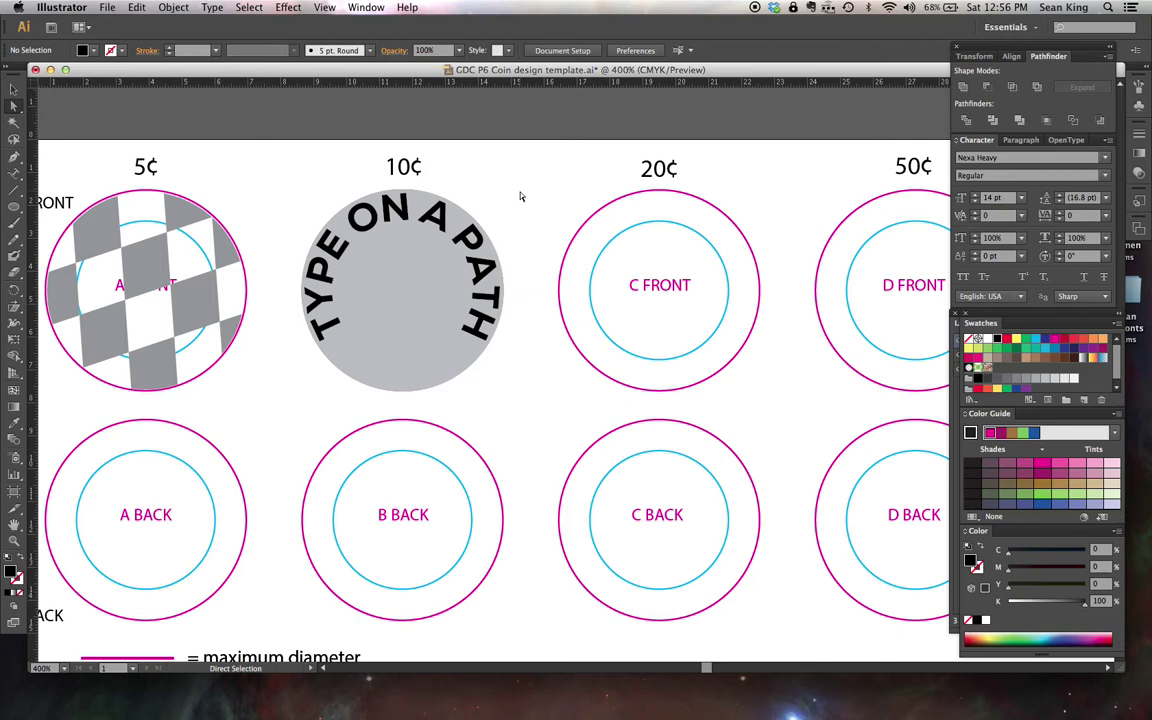
left_click(399, 229)
left_click(399, 229)
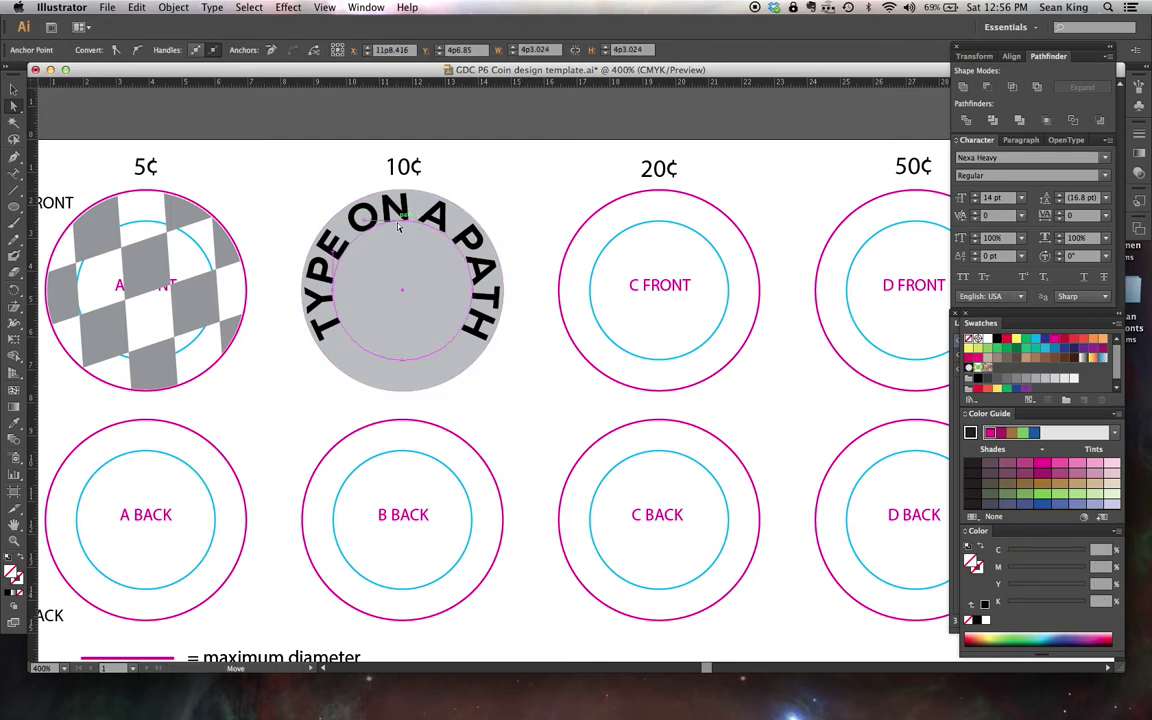
left_click(14, 90)
left_click(302, 200)
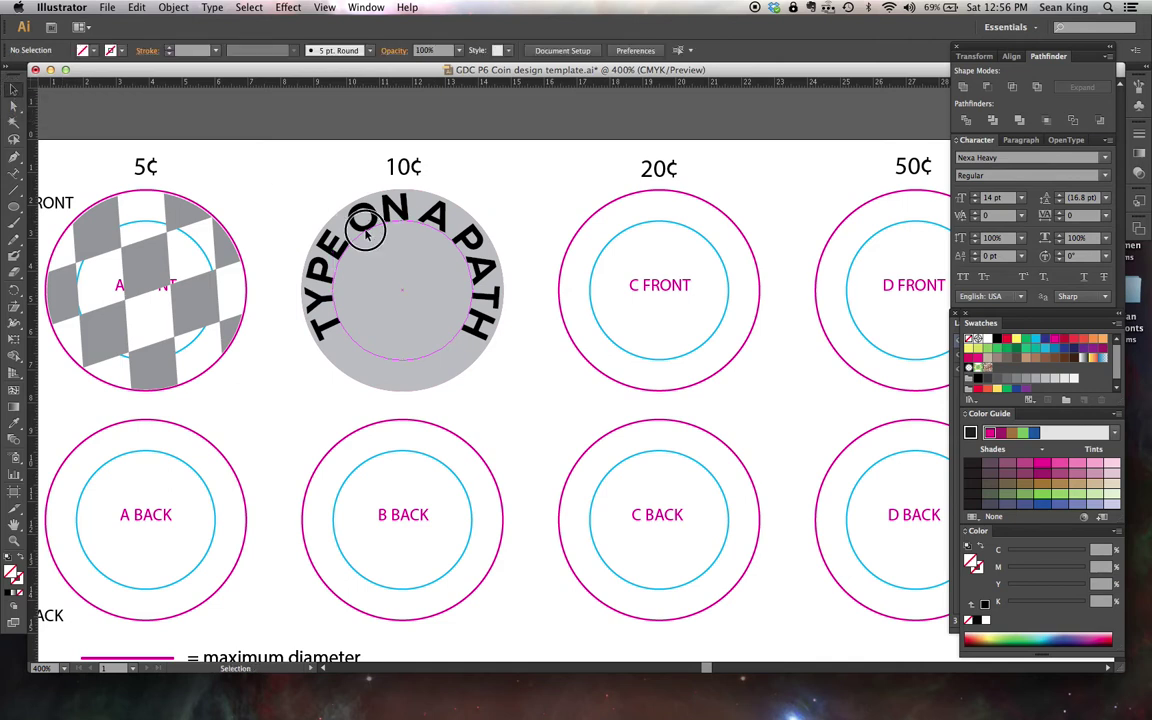
left_click(366, 232)
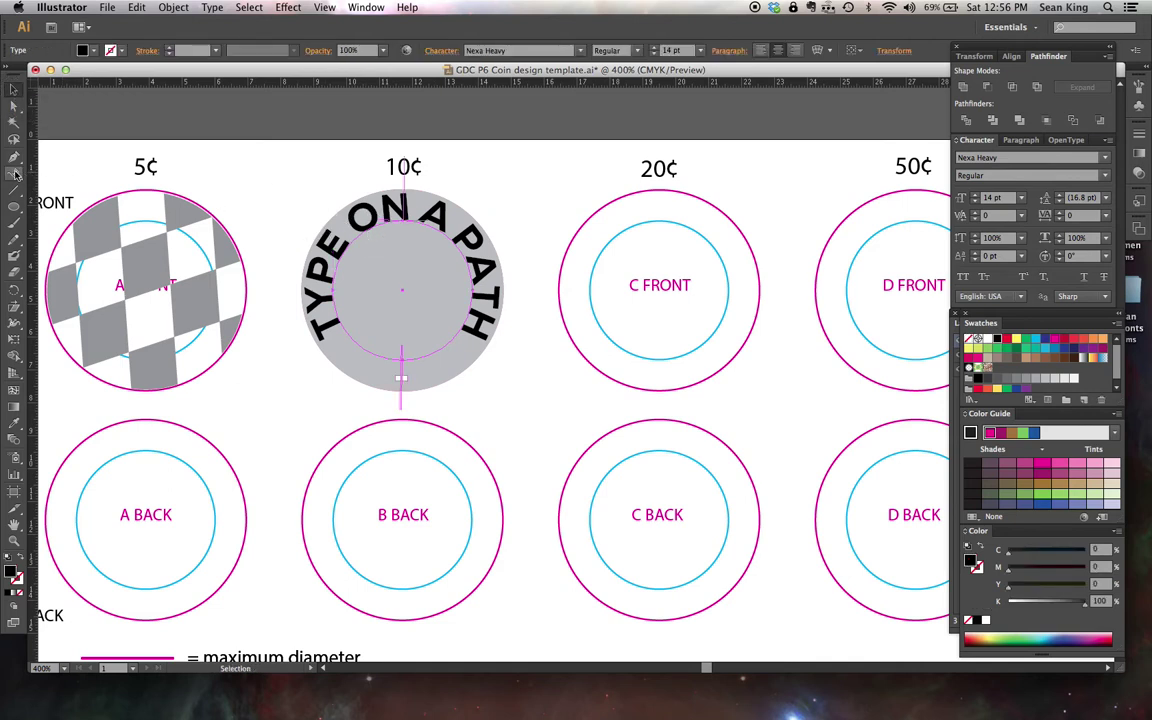
left_click_drag(14, 174, 62, 175)
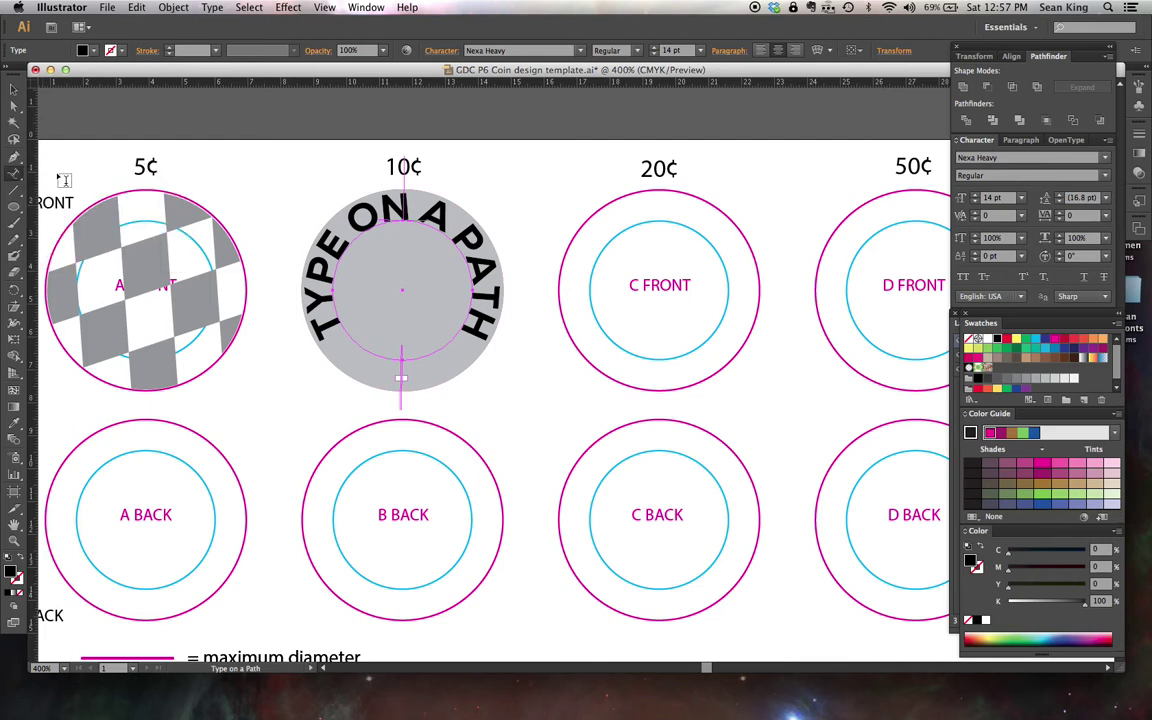
left_click(410, 215)
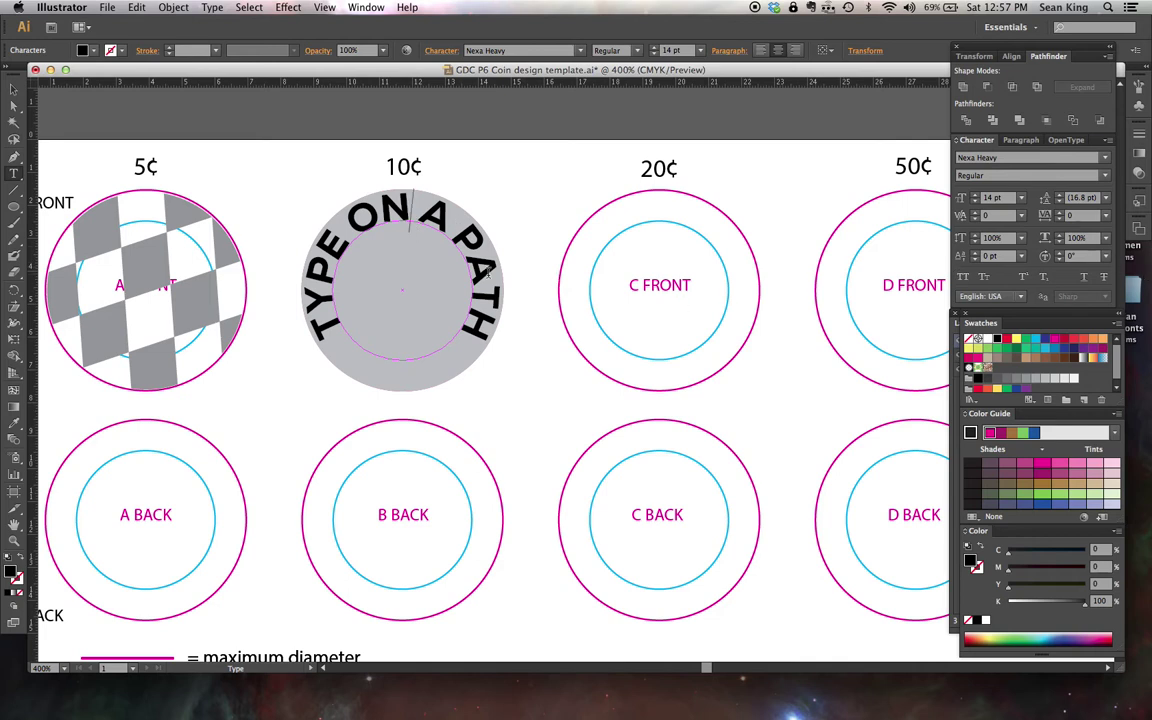
left_click(329, 310)
left_click(13, 90)
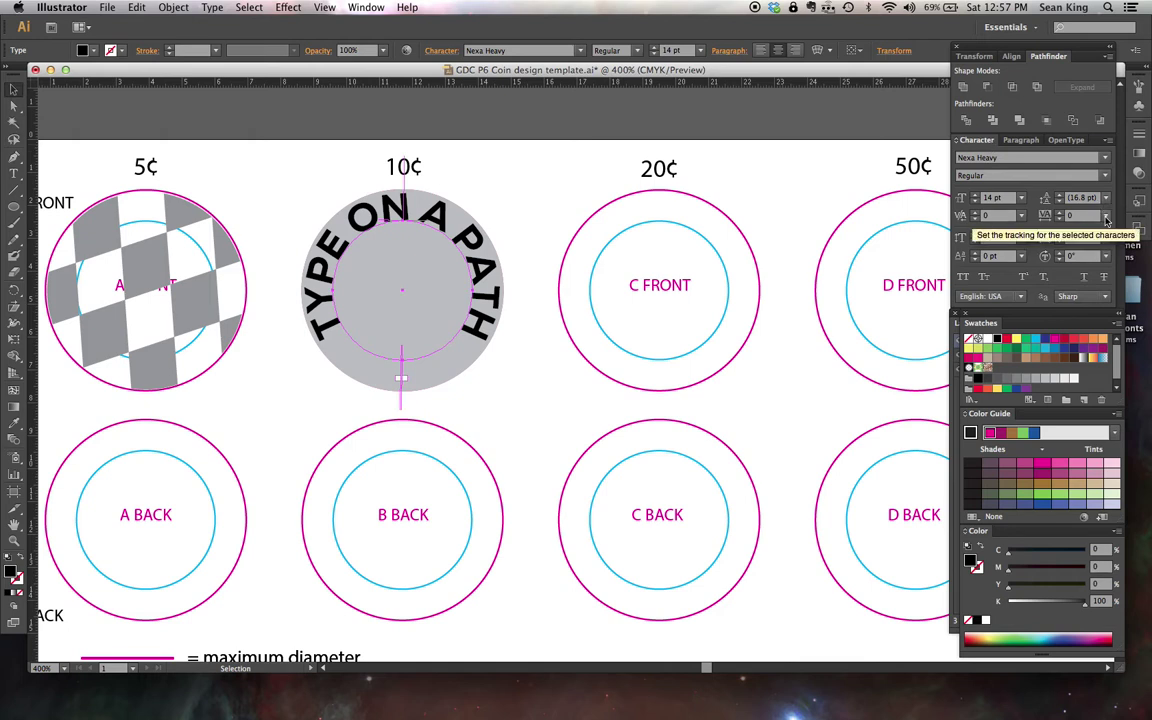
Try tracking presets 25, 75, -25 and -50 on the arched text, then reset tracking to 0.
left_click(1106, 218)
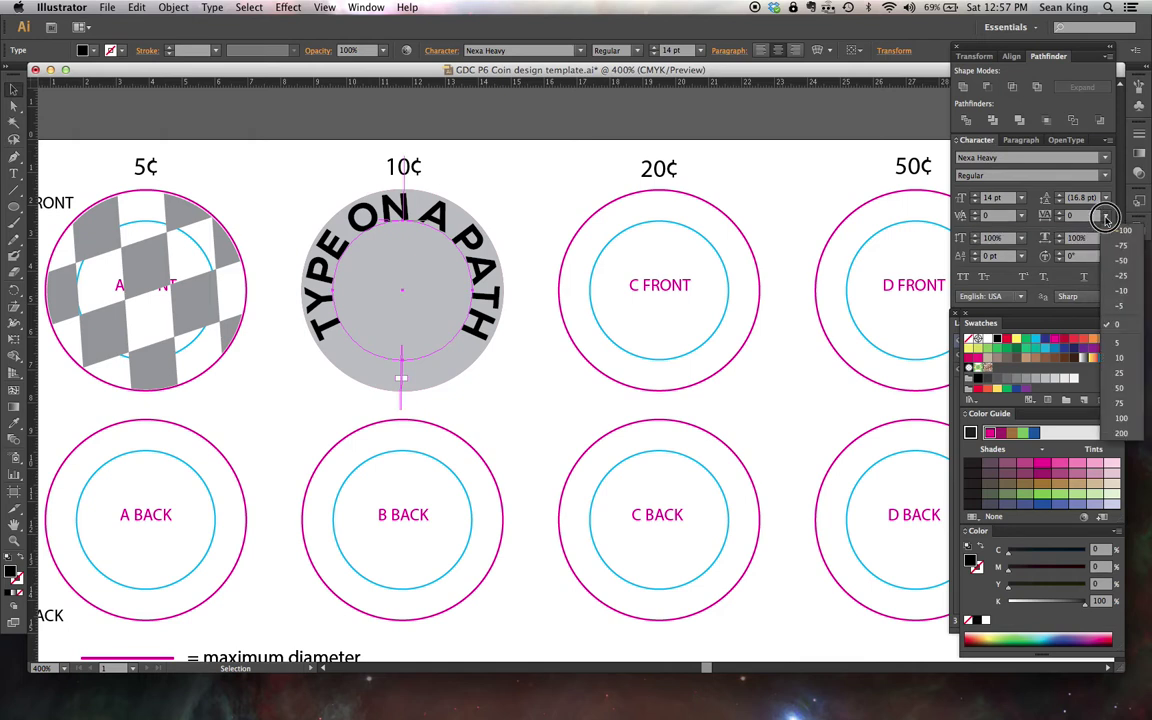
left_click(1130, 381)
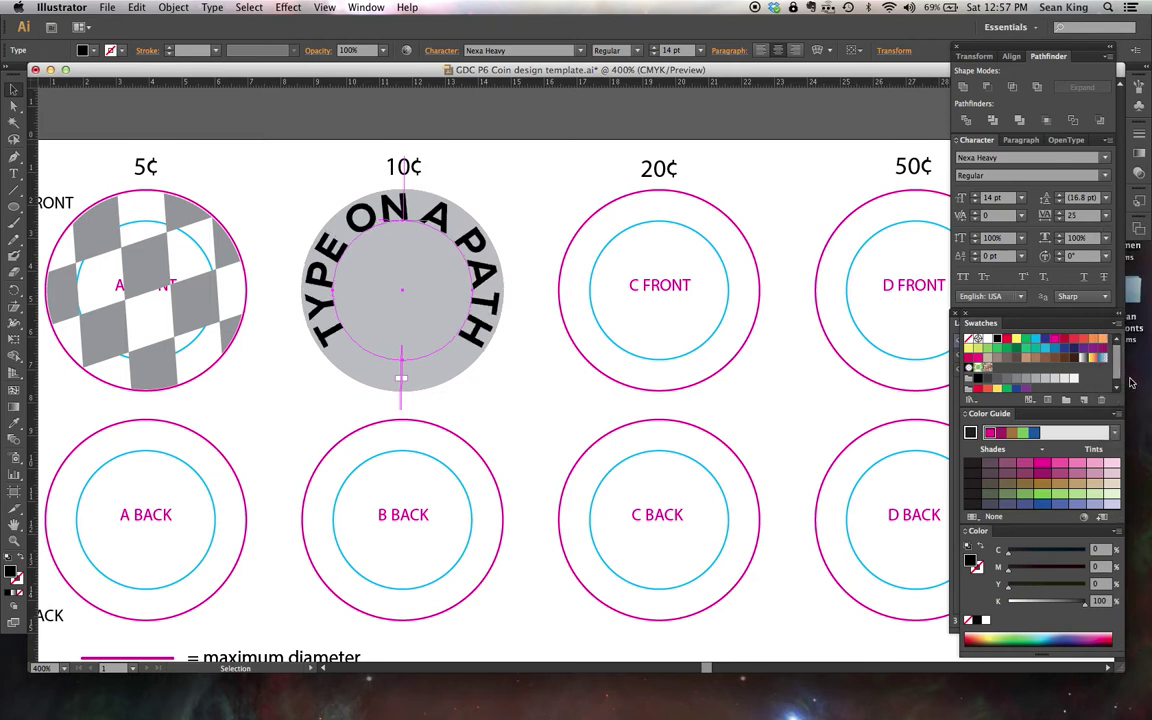
left_click(1106, 218)
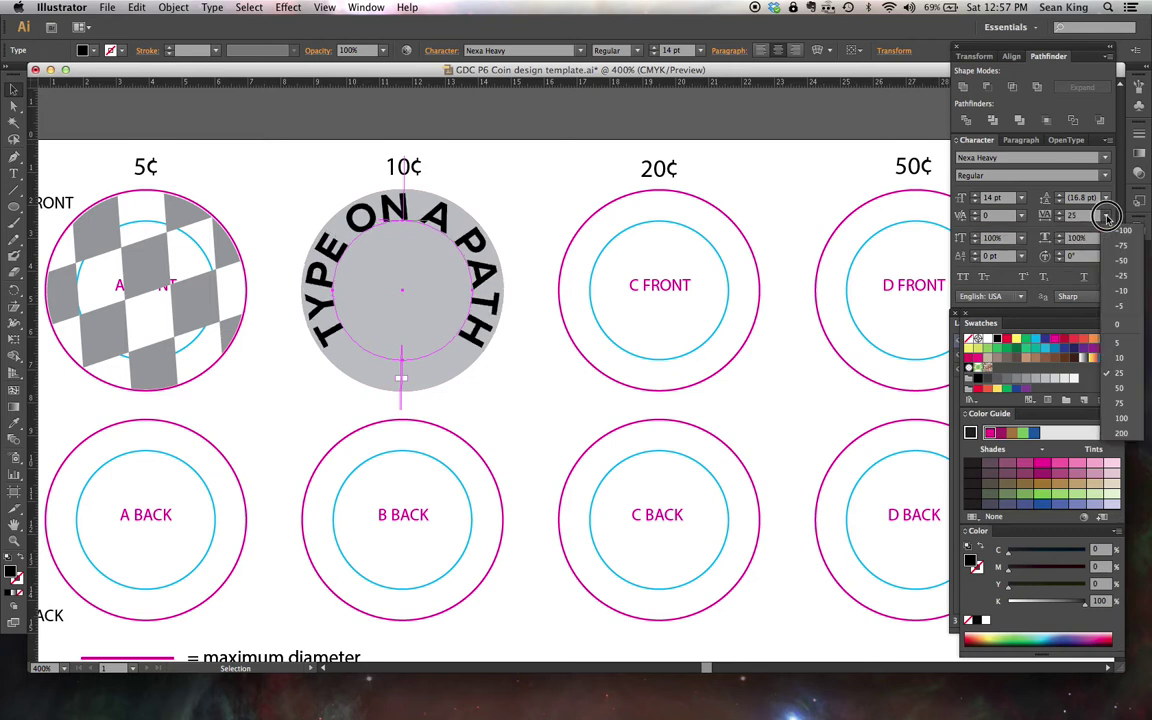
left_click(1135, 408)
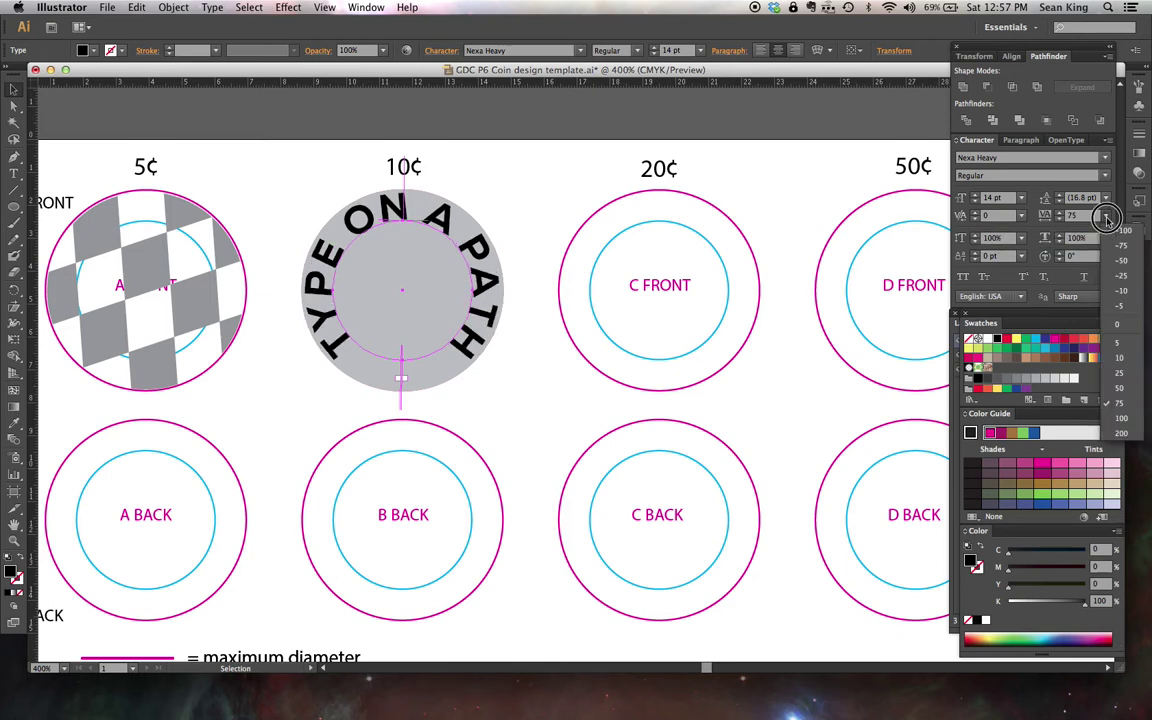
left_click(1106, 217)
left_click(1120, 277)
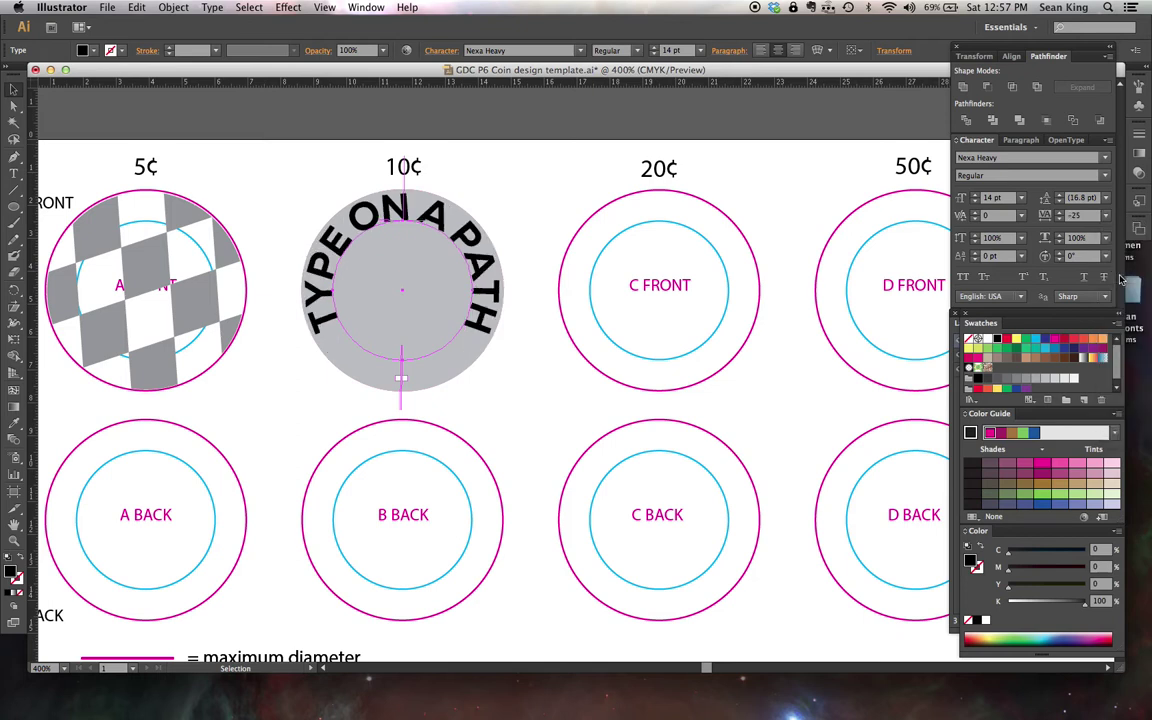
left_click(1106, 217)
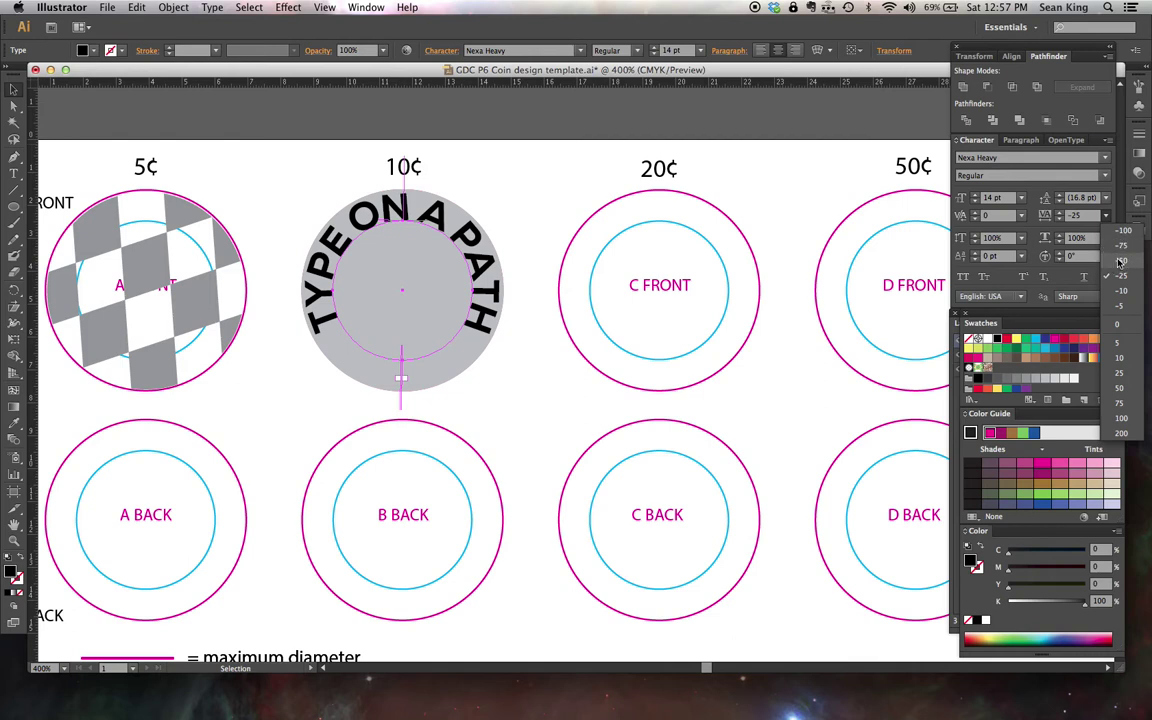
left_click(1120, 262)
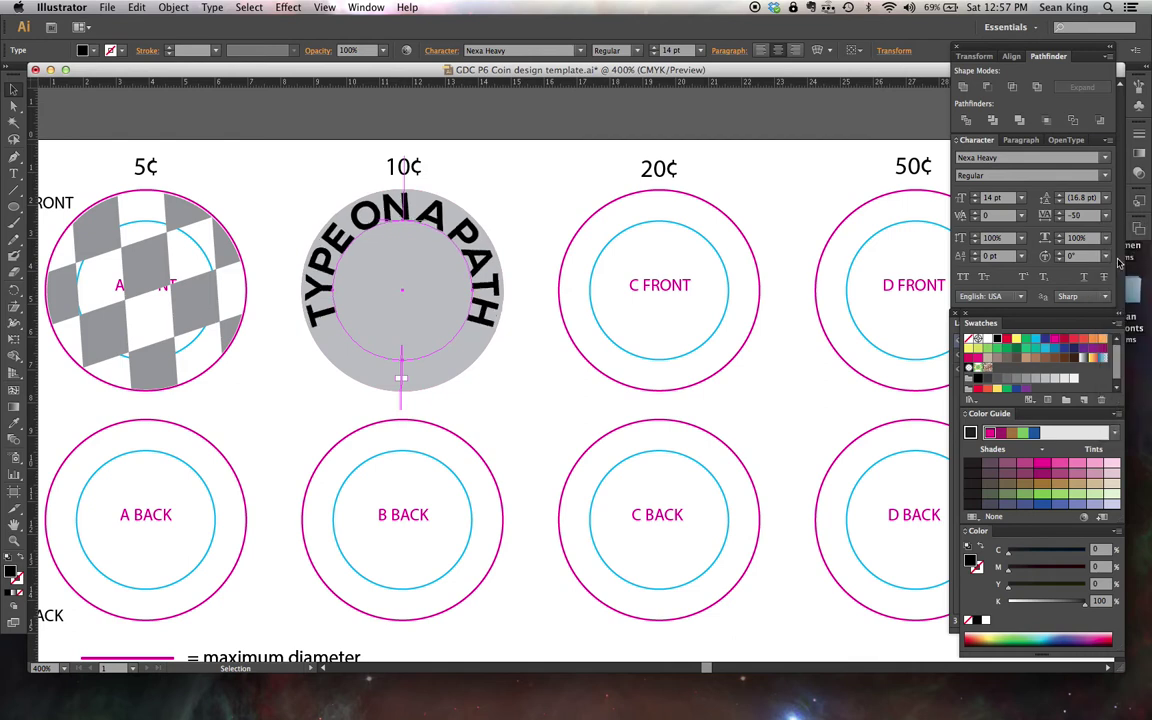
left_click(1106, 216)
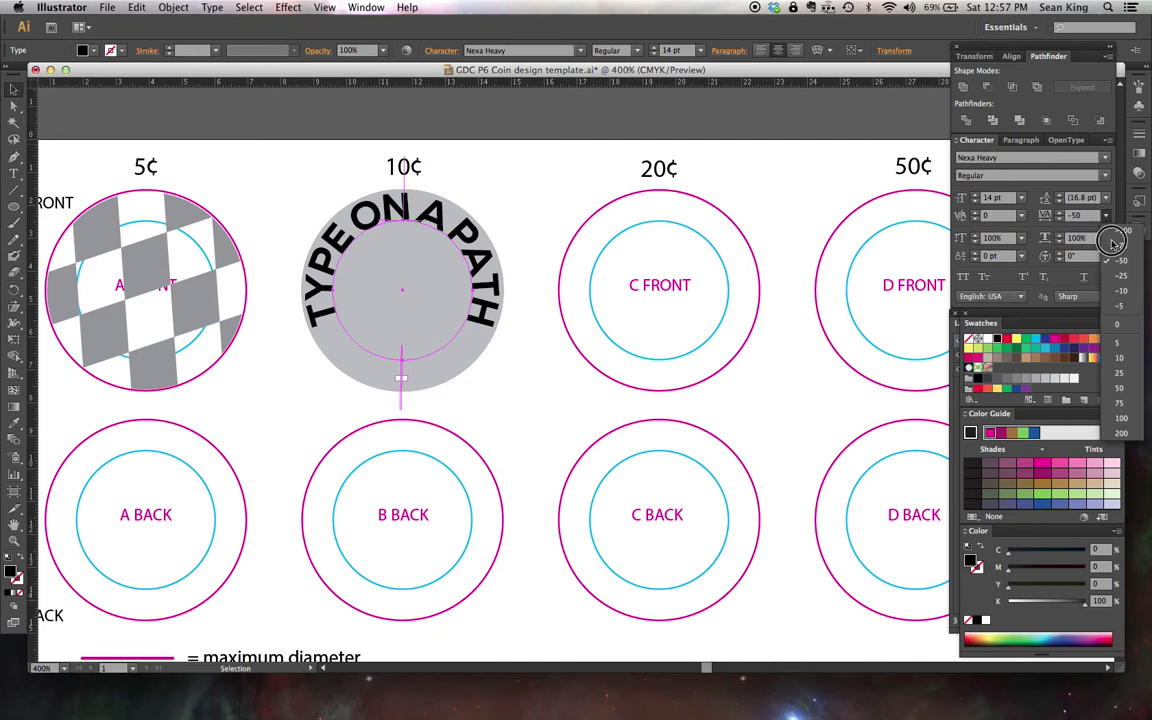
left_click(1117, 324)
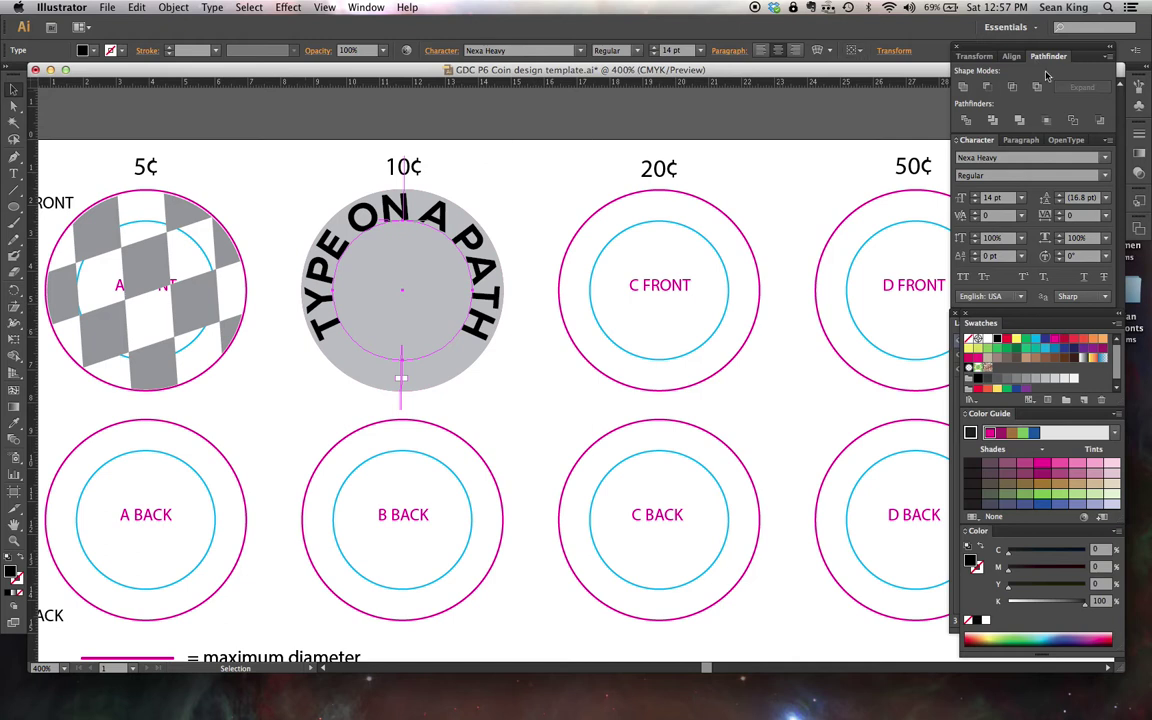
Choose Hide Options from the Character panel menu, leaving only font, size, leading, kerning and tracking.
left_click(1106, 144)
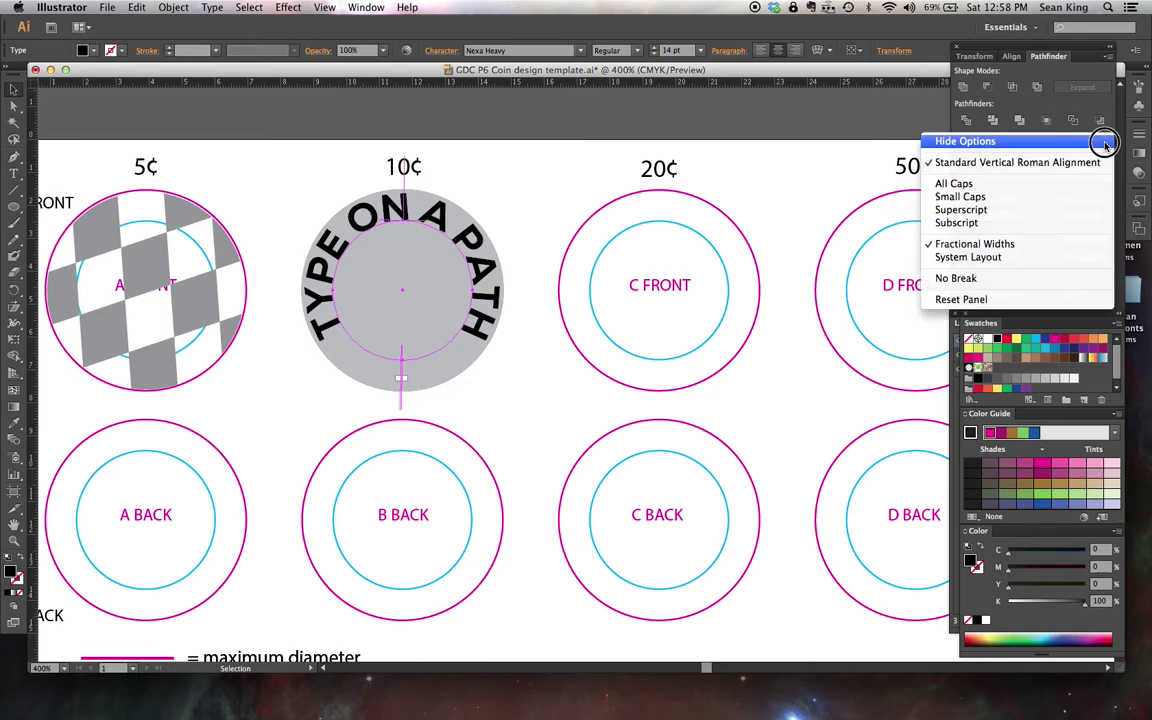
left_click(864, 220)
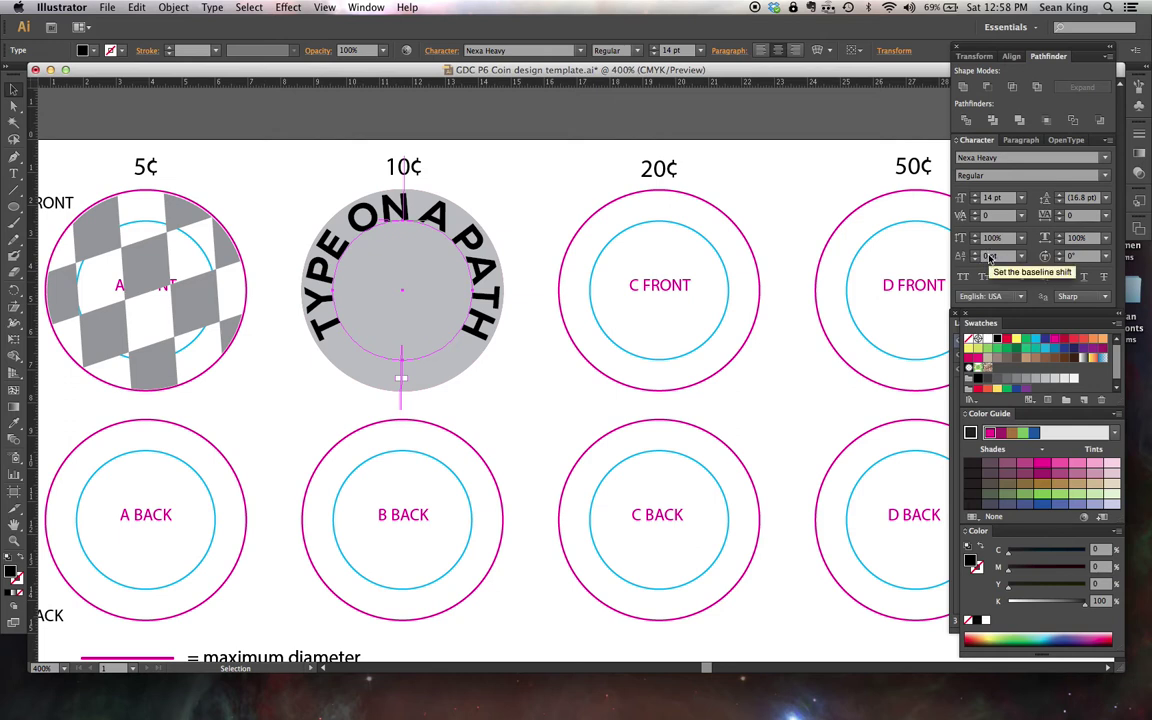
left_click(1105, 144)
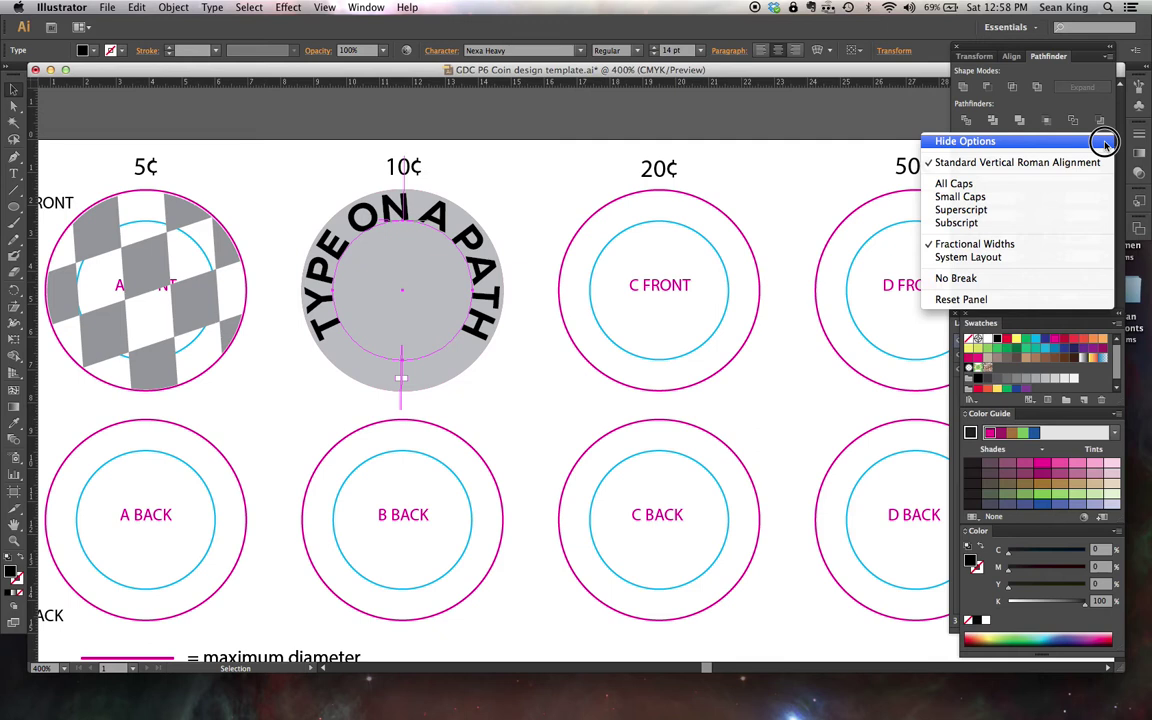
left_click(1105, 142)
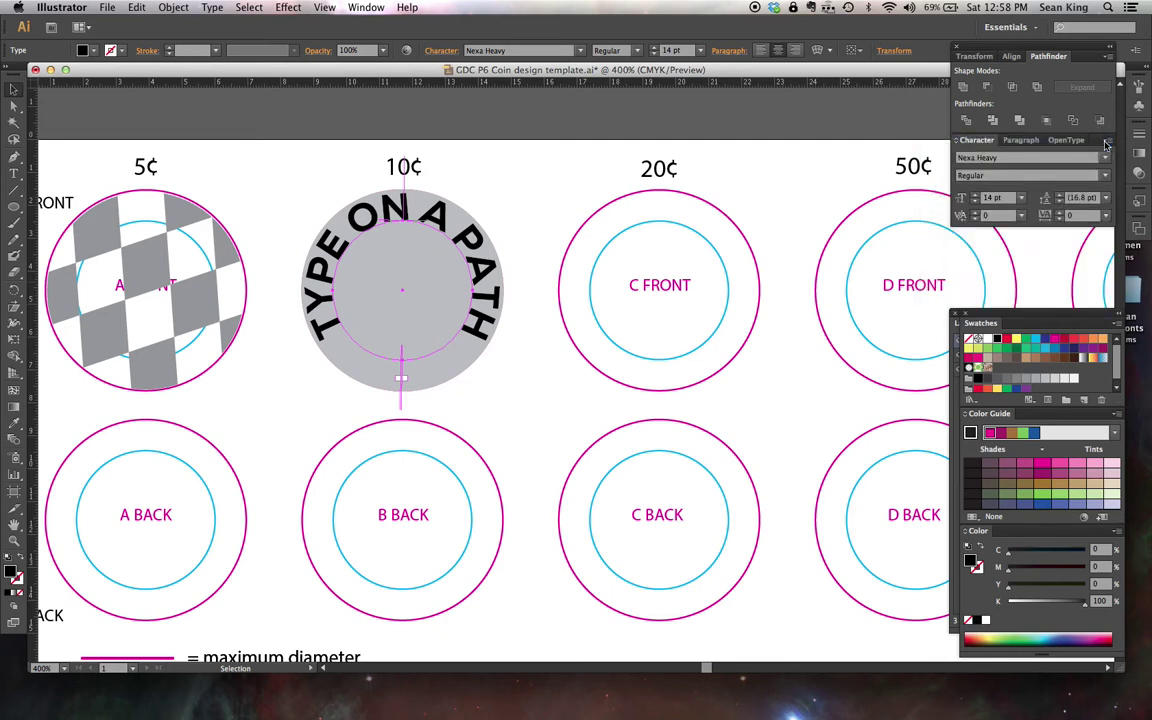
Show the full Character options again and step the arched text's baseline shift to -4 pt.
left_click(1106, 144)
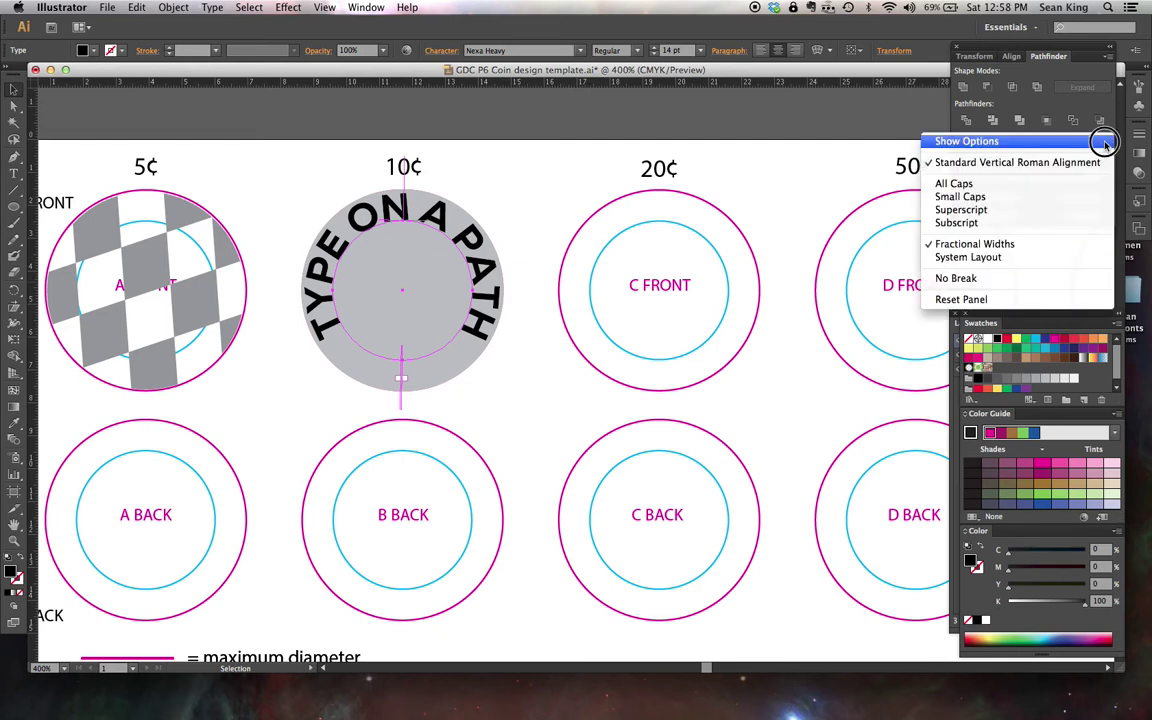
left_click(1105, 143)
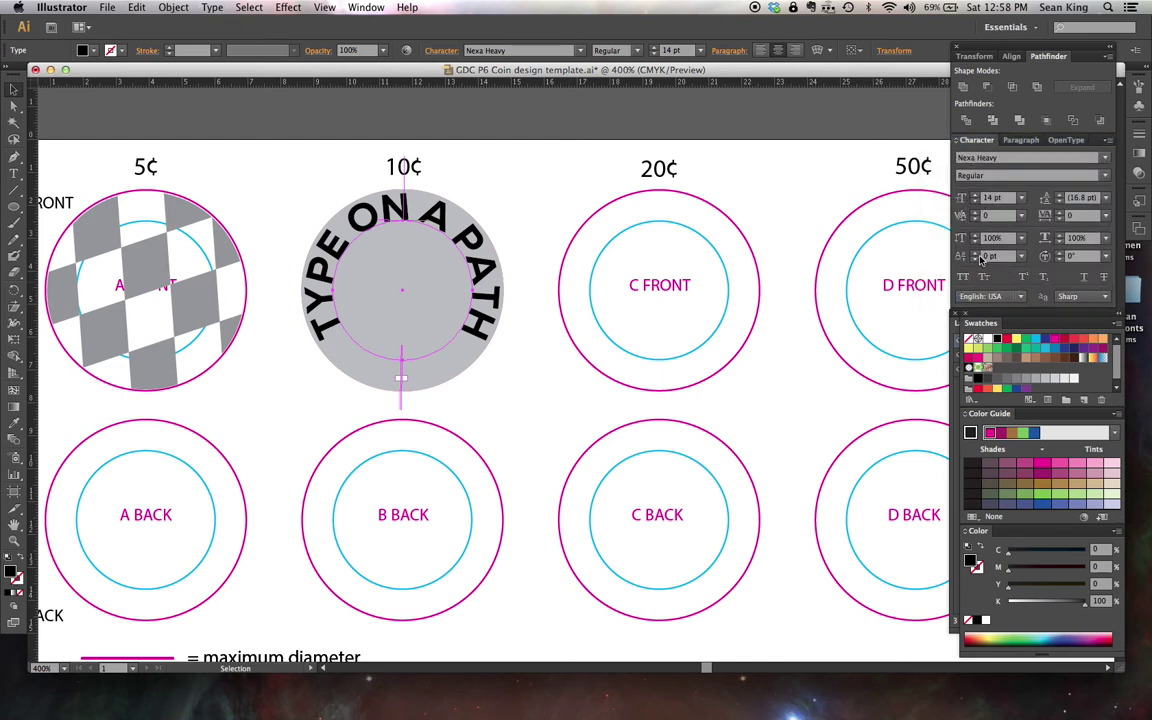
left_click(977, 256)
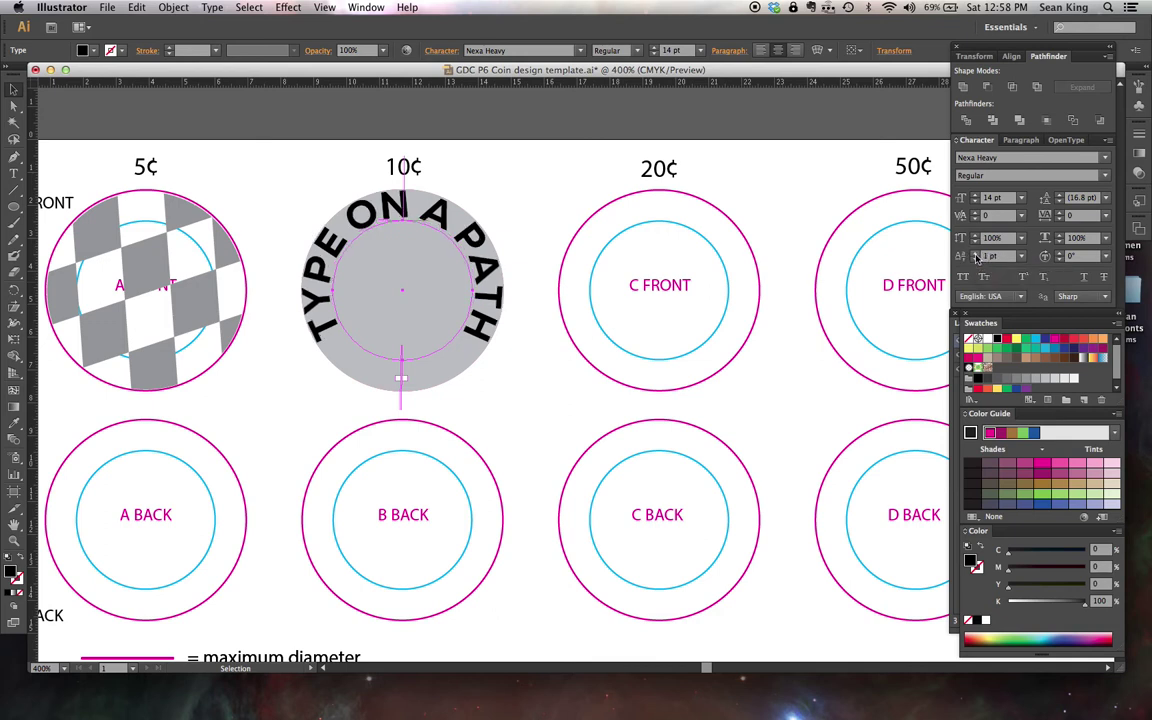
left_click(977, 256)
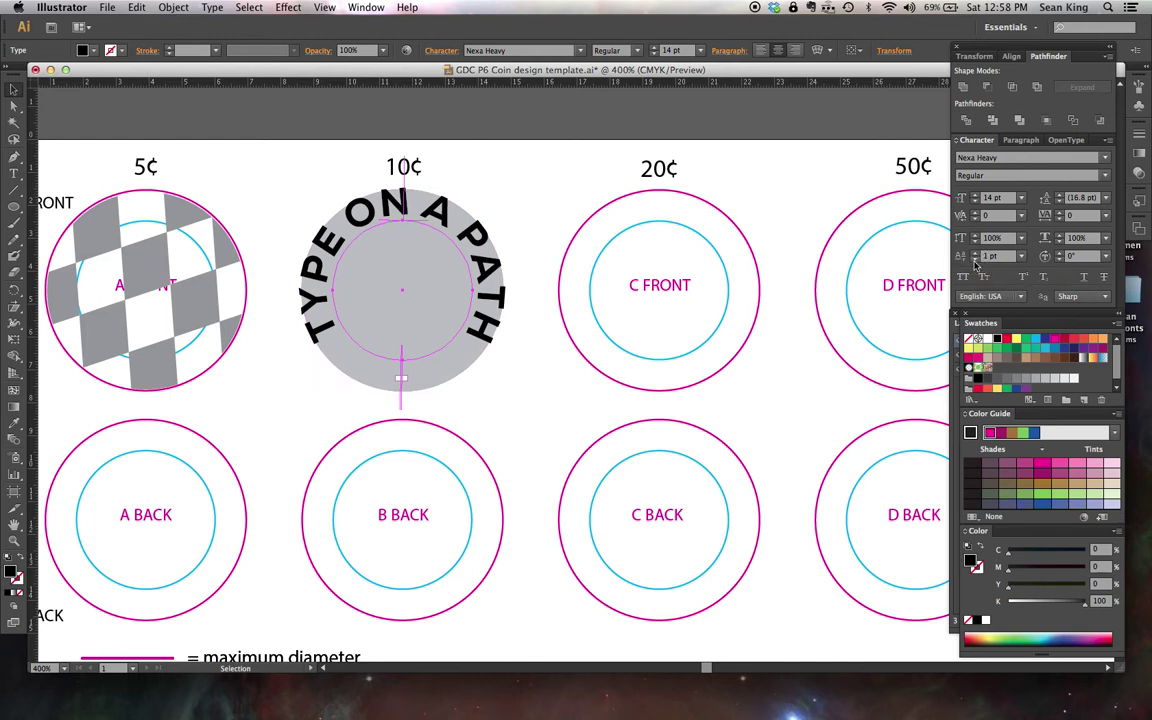
left_click(976, 261)
left_click(976, 261)
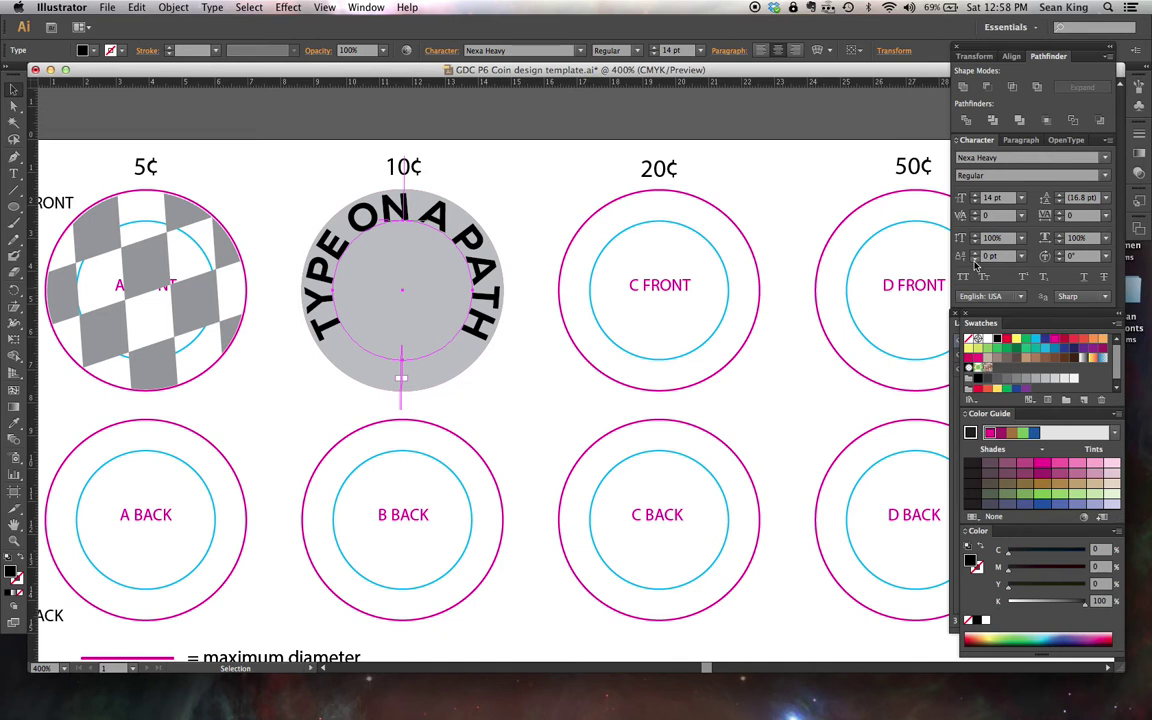
left_click(976, 262)
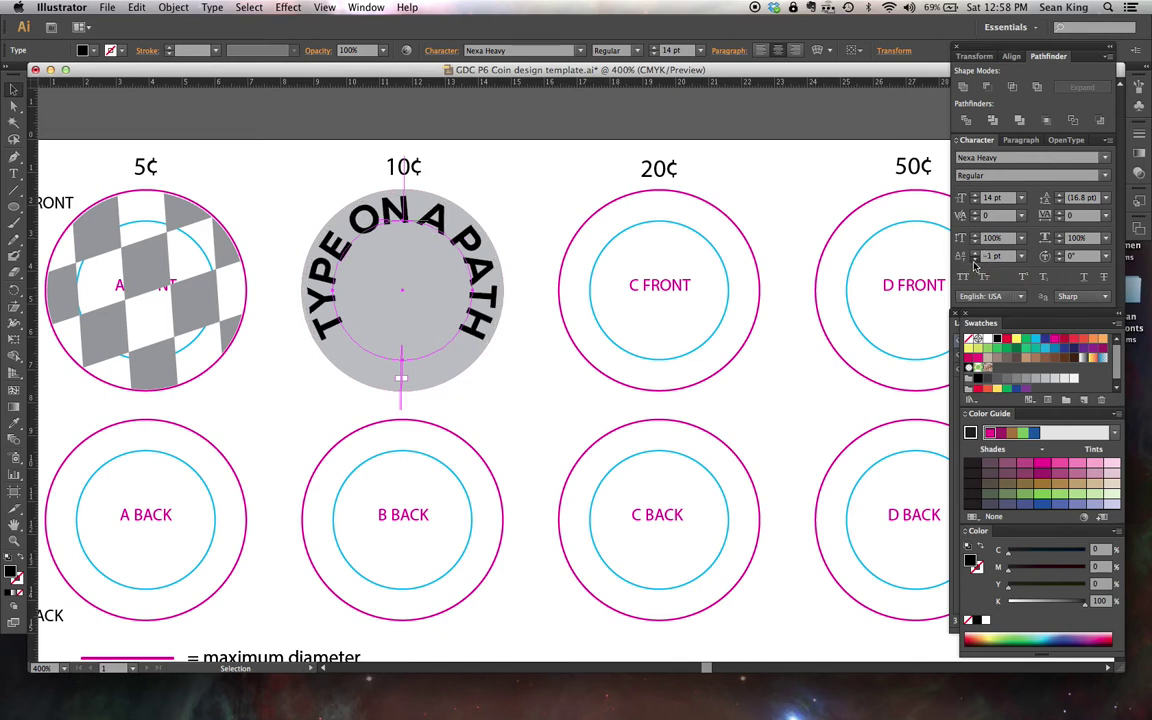
left_click(976, 262)
left_click(976, 262)
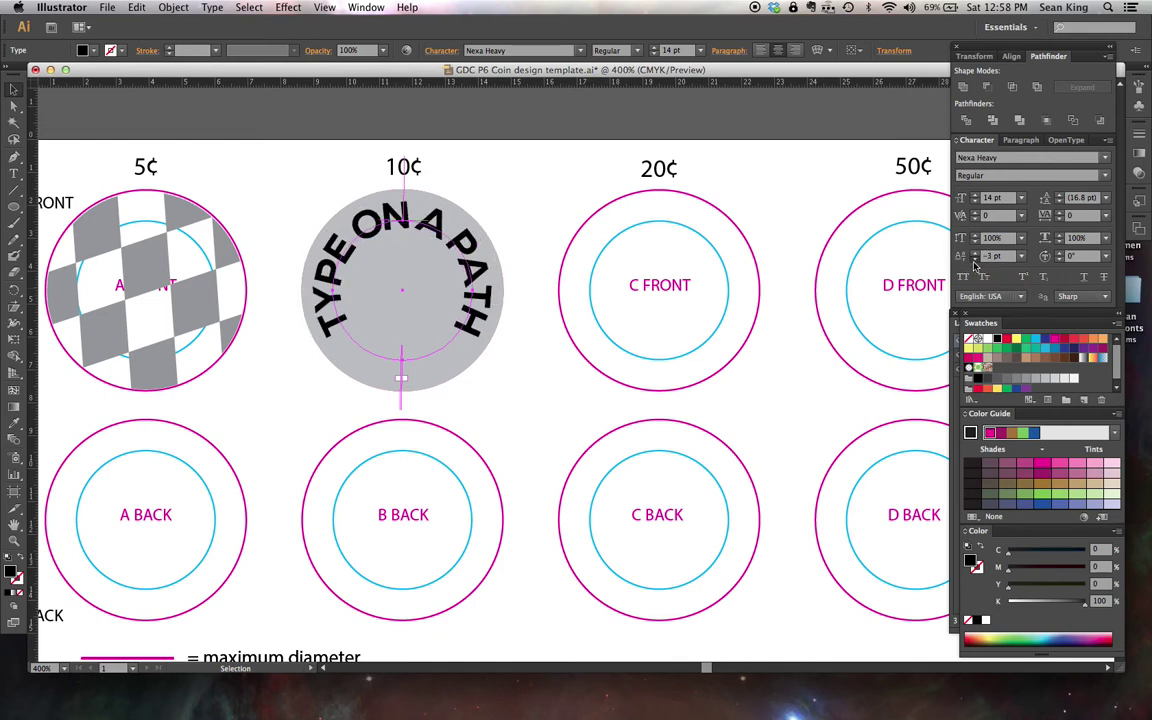
left_click(976, 262)
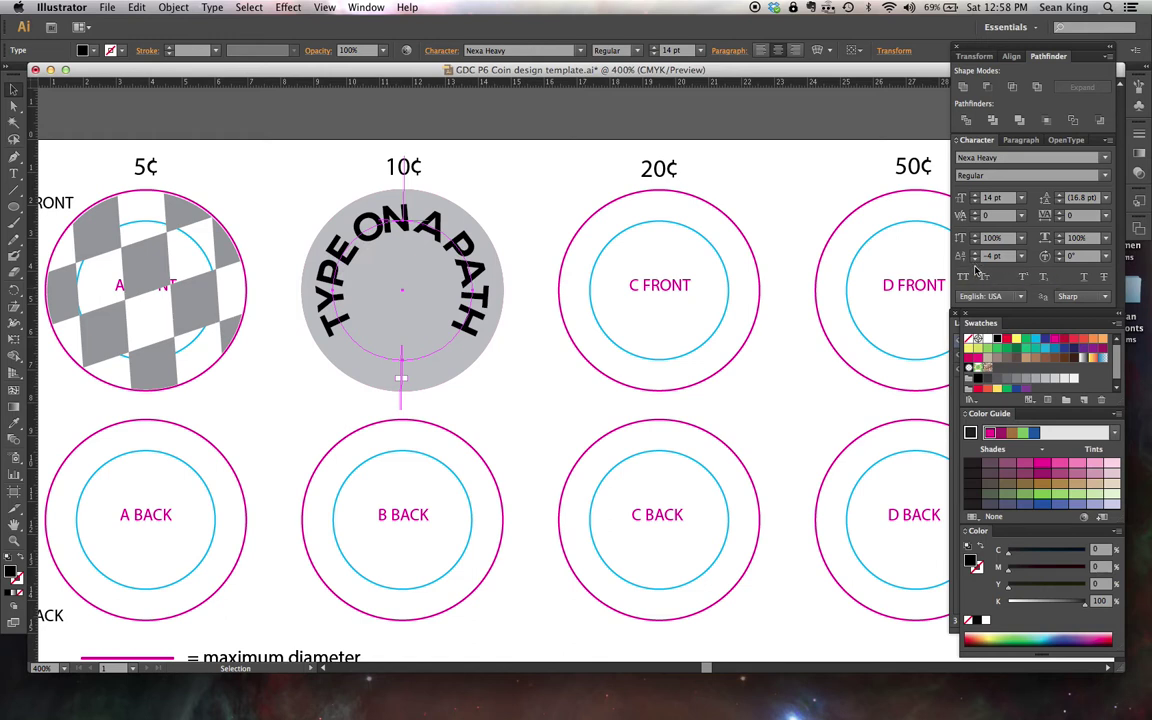
left_click(977, 261)
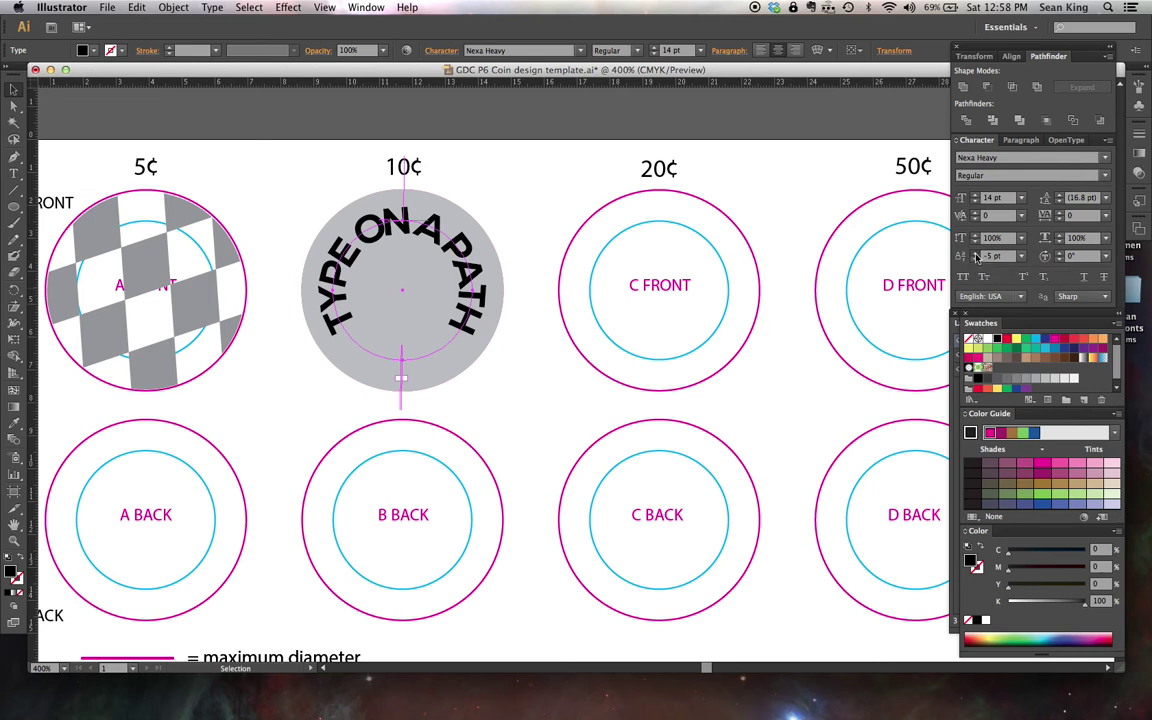
left_click(976, 253)
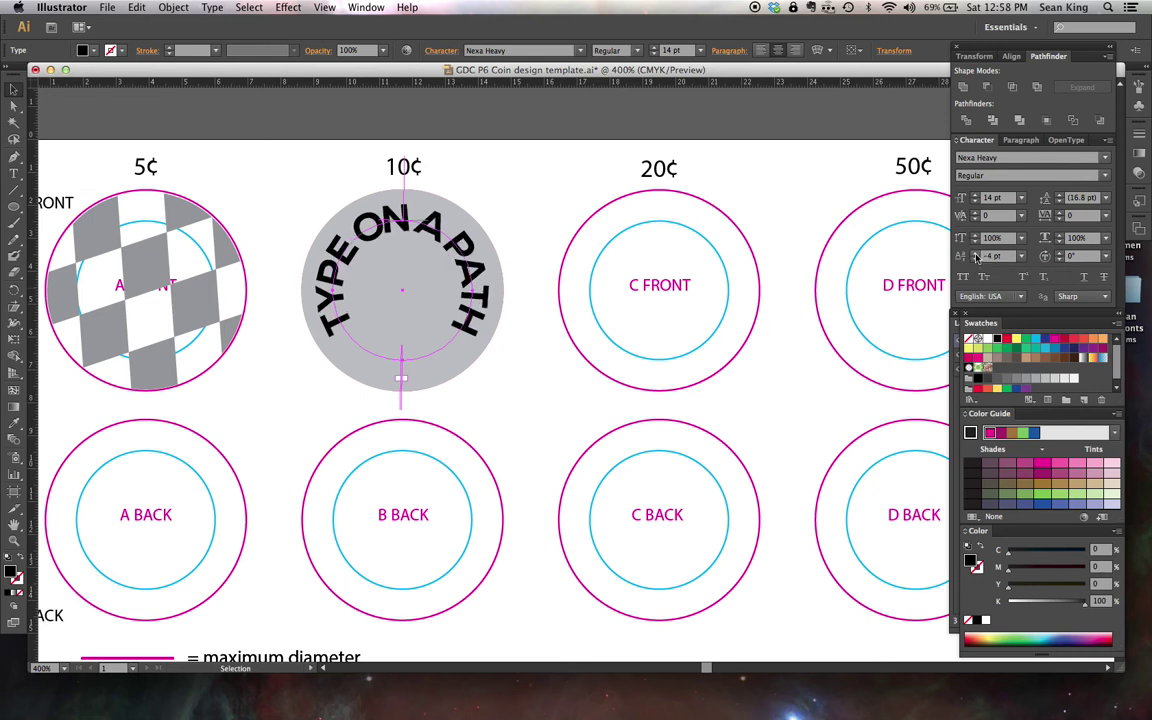
left_click(1107, 217)
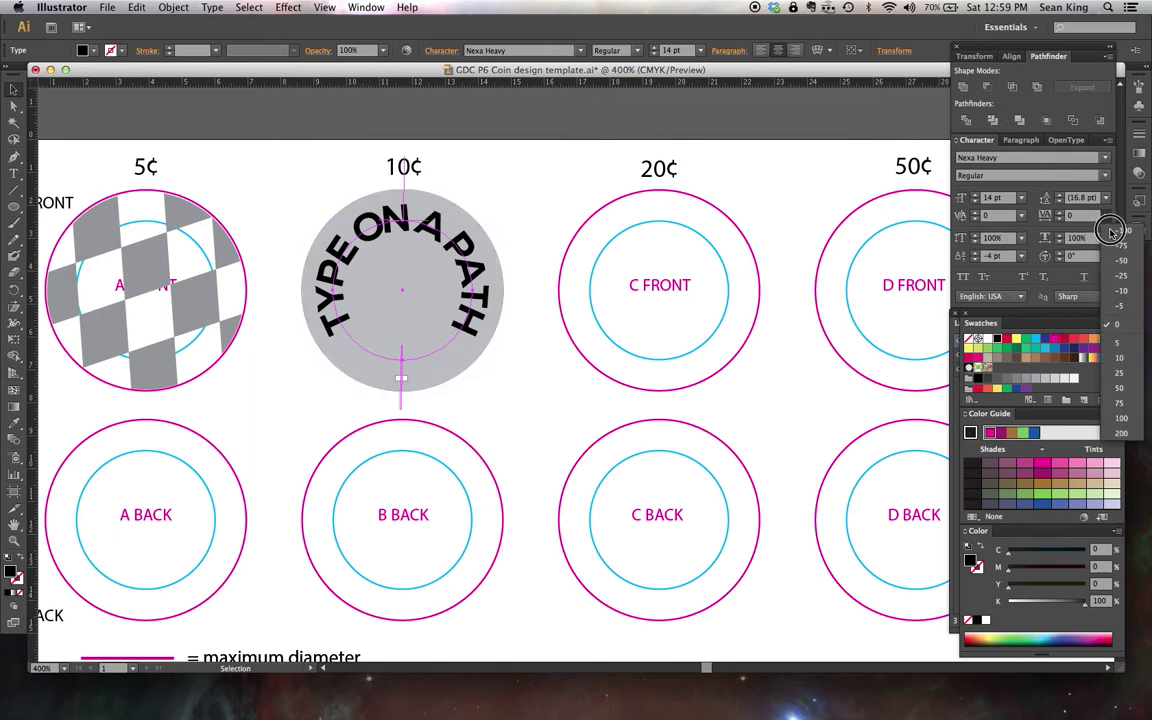
Try tracking presets 25, 50 and 75, then enter a custom tracking of 60.
left_click(1125, 372)
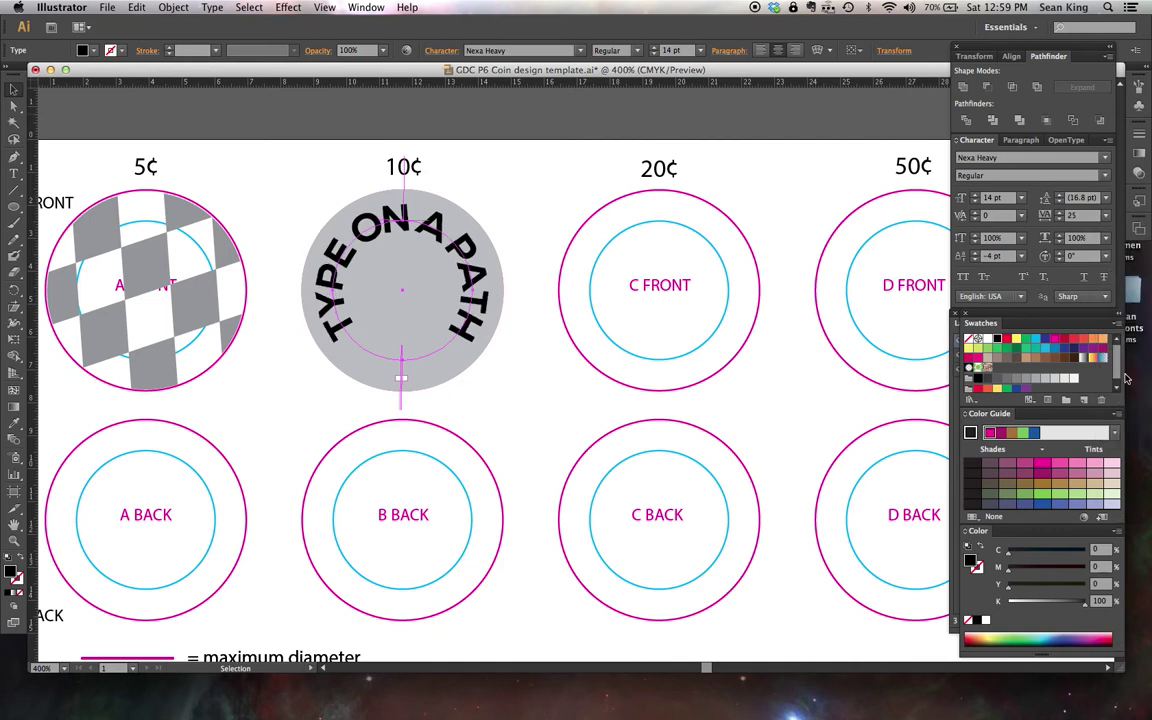
left_click(1106, 217)
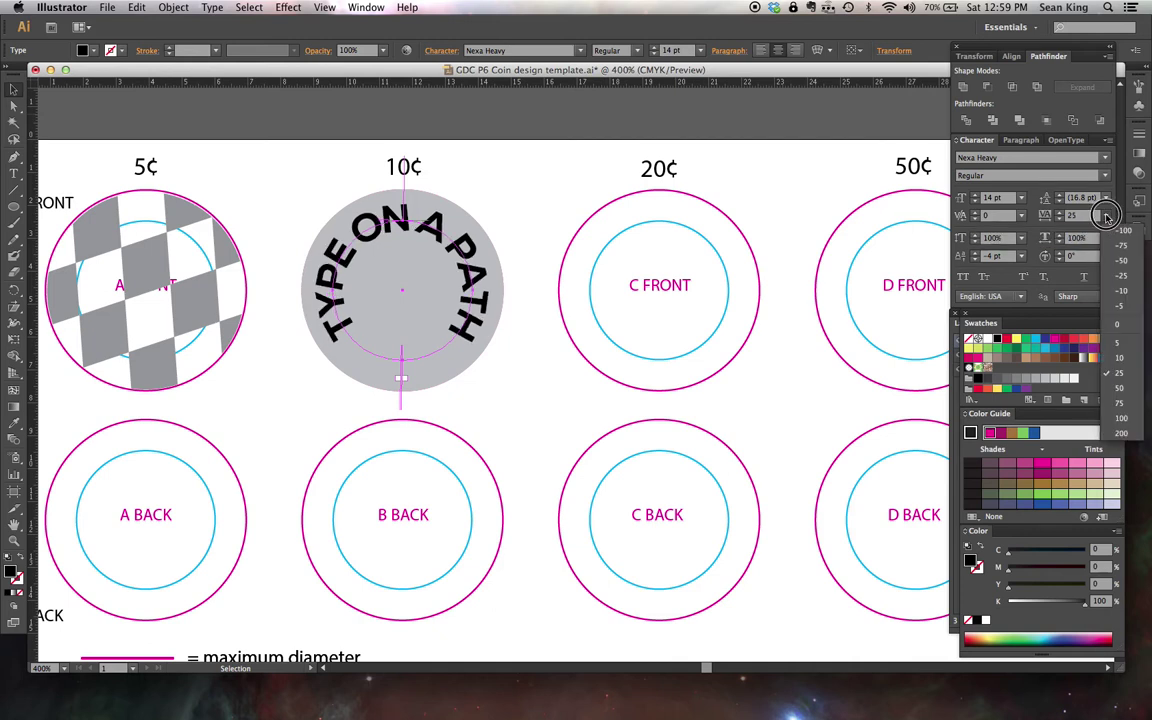
left_click(1124, 386)
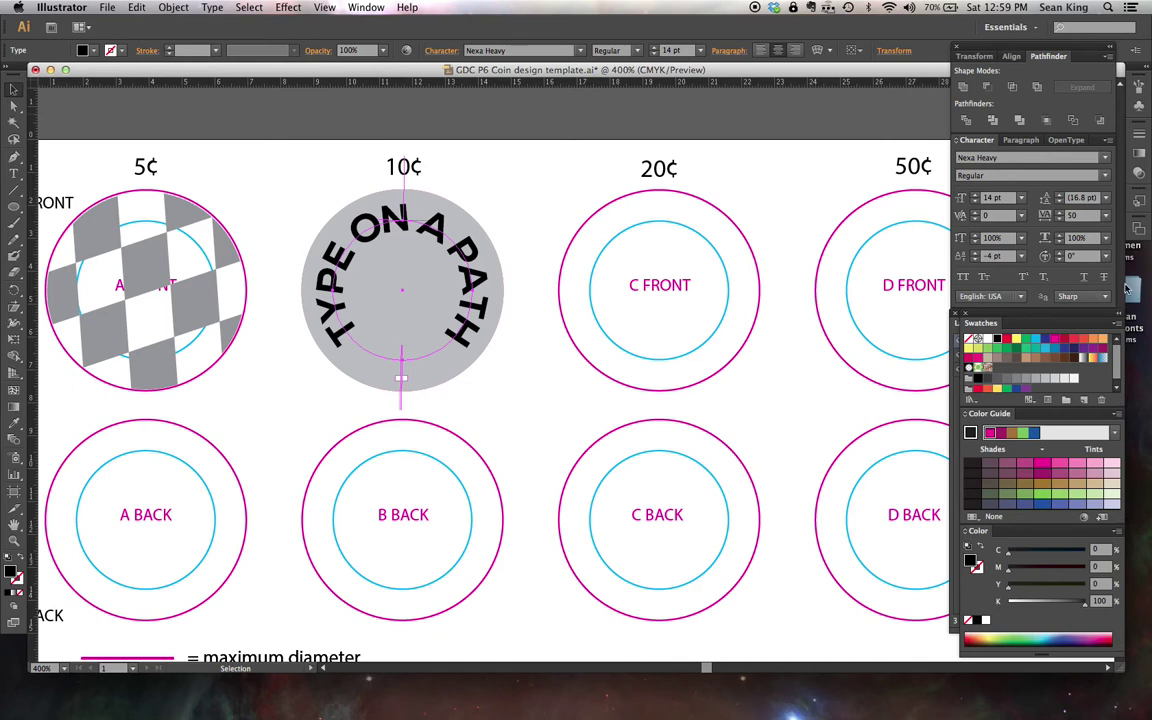
left_click(1106, 217)
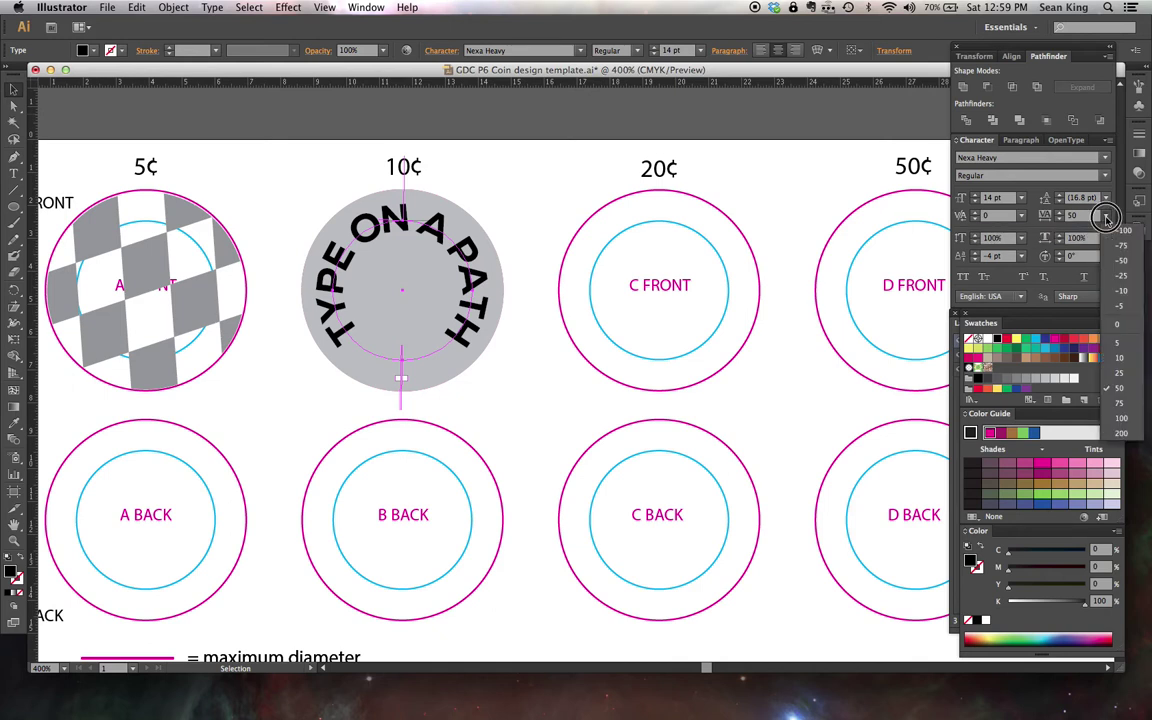
left_click(1124, 403)
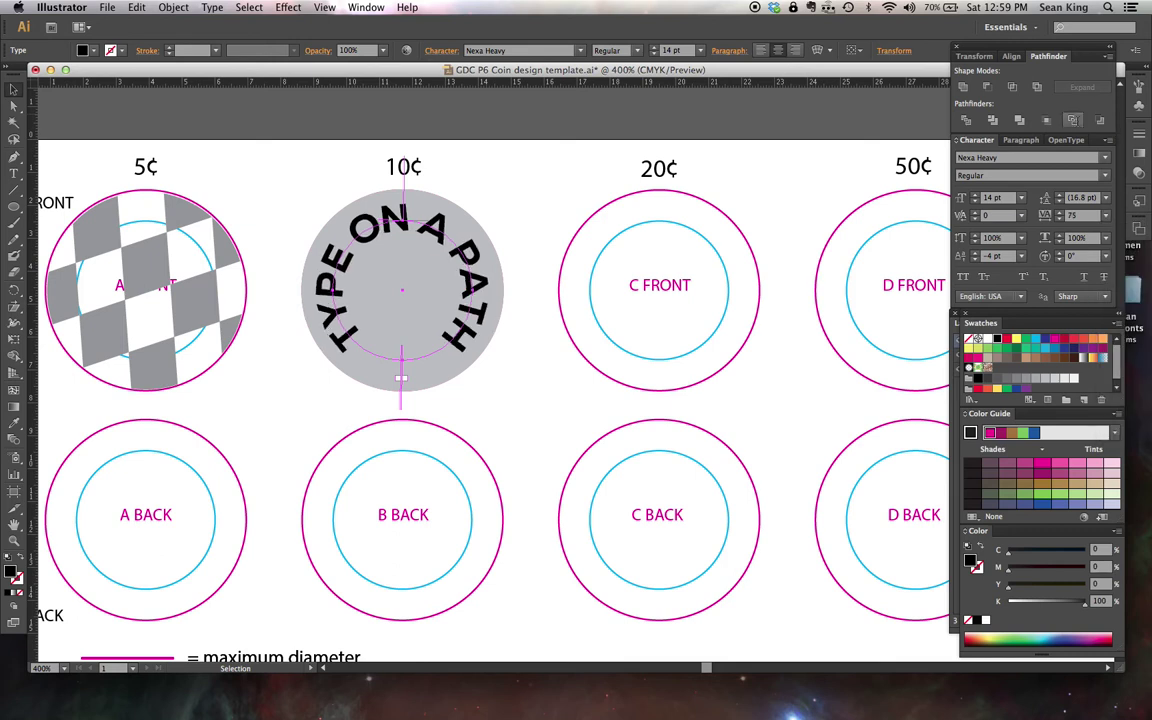
left_click(1070, 216)
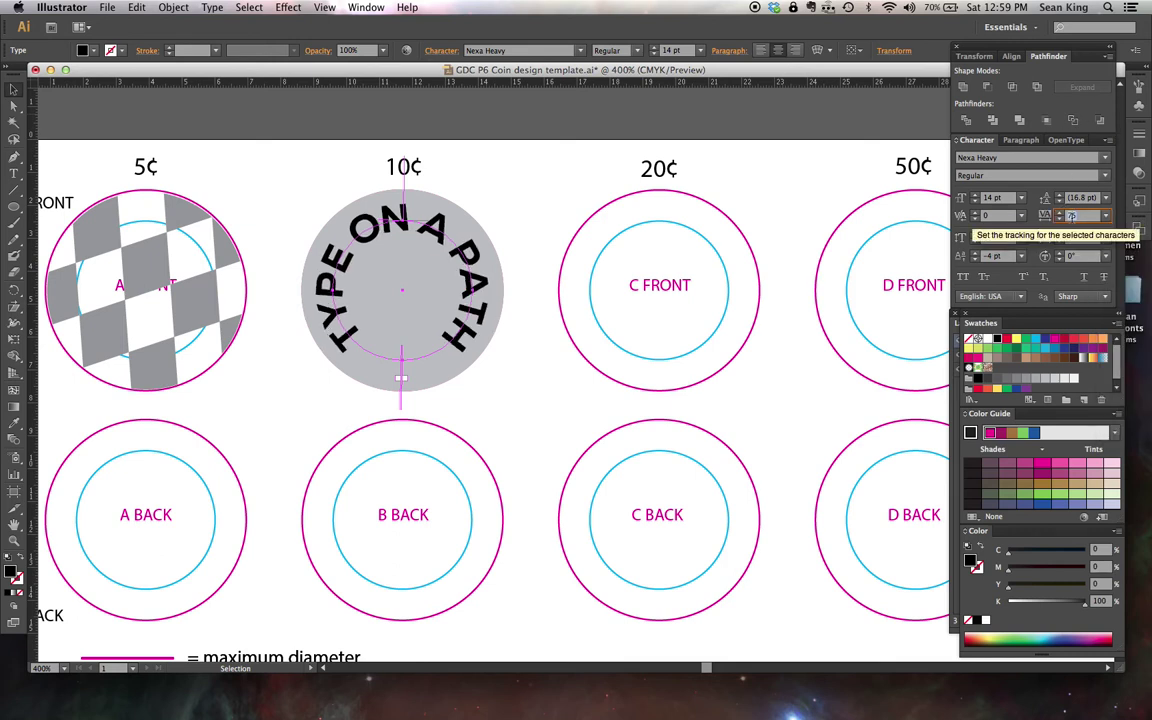
type("60")
key("Tab")
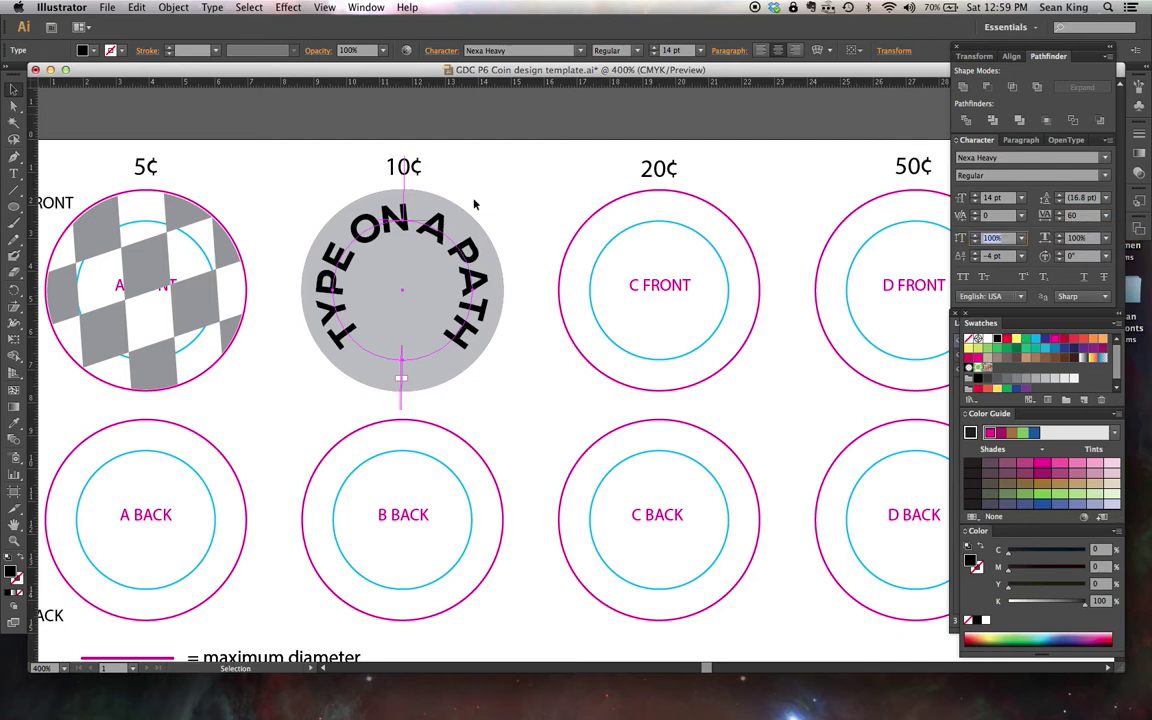
left_click(13, 171)
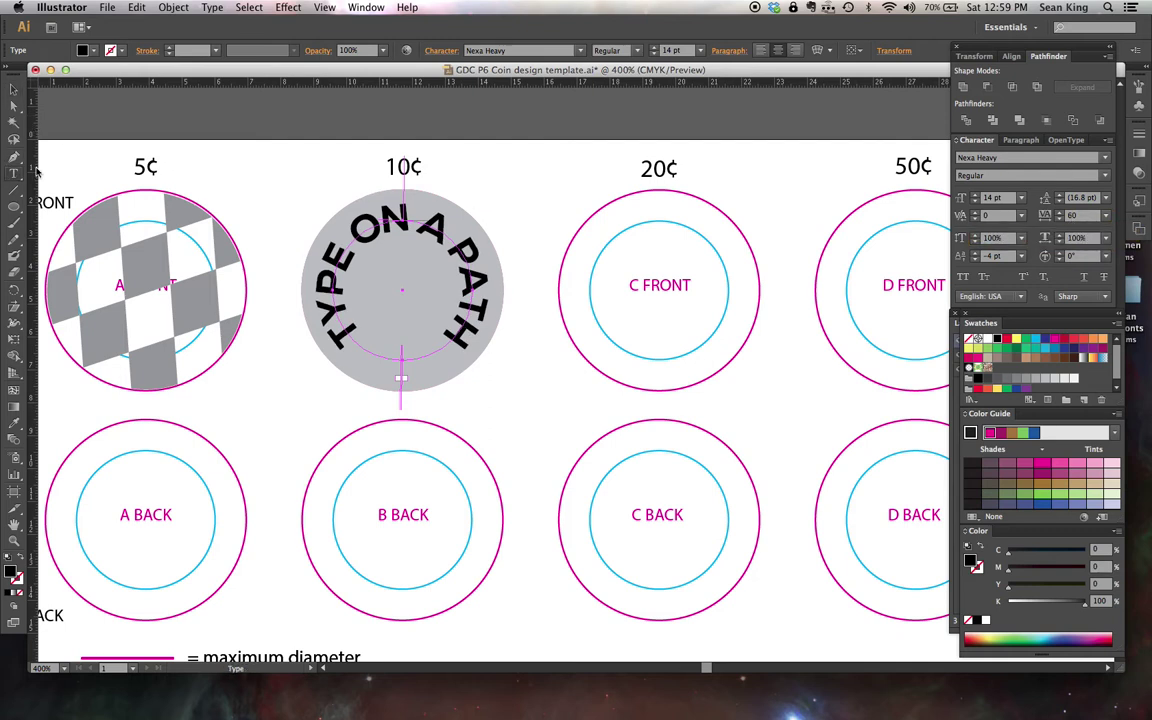
left_click(483, 298)
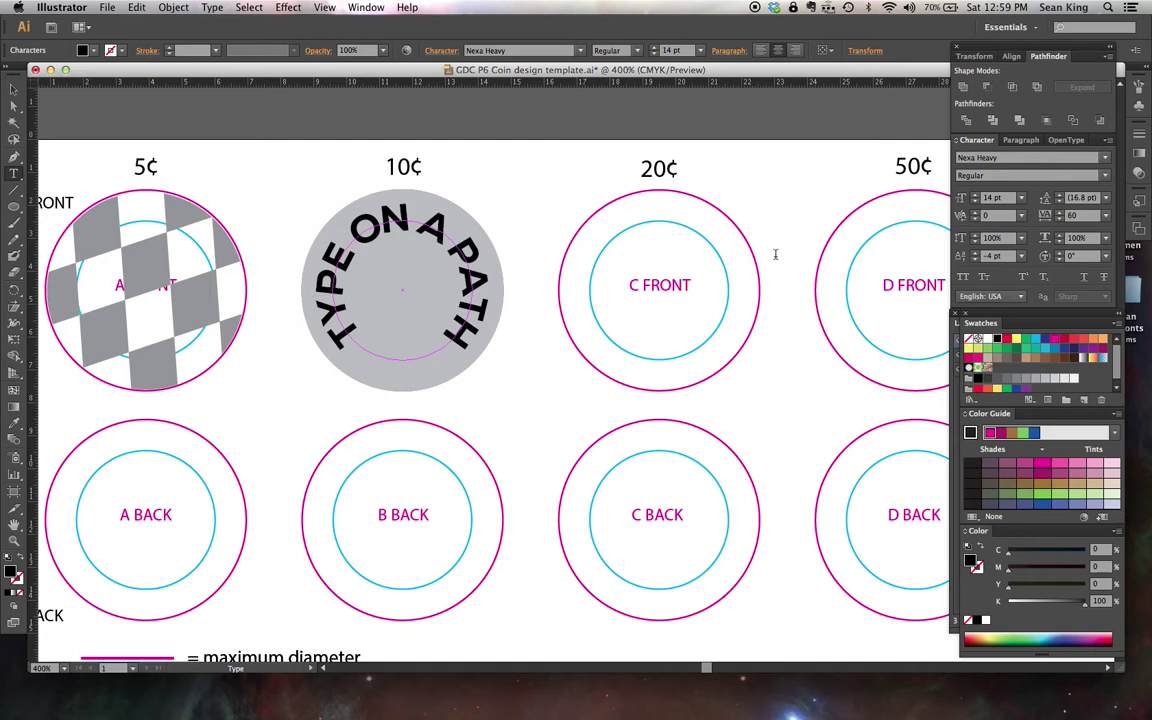
Try kerning presets on the arched text, ending at -25.
left_click(1022, 216)
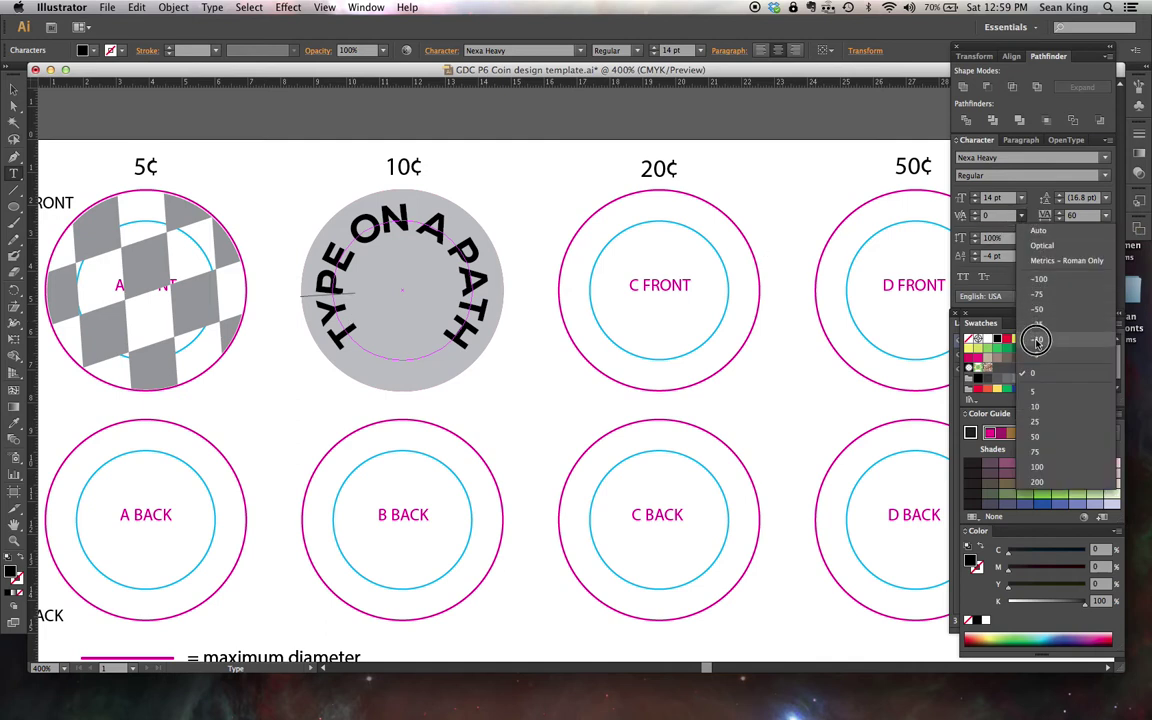
left_click(1036, 341)
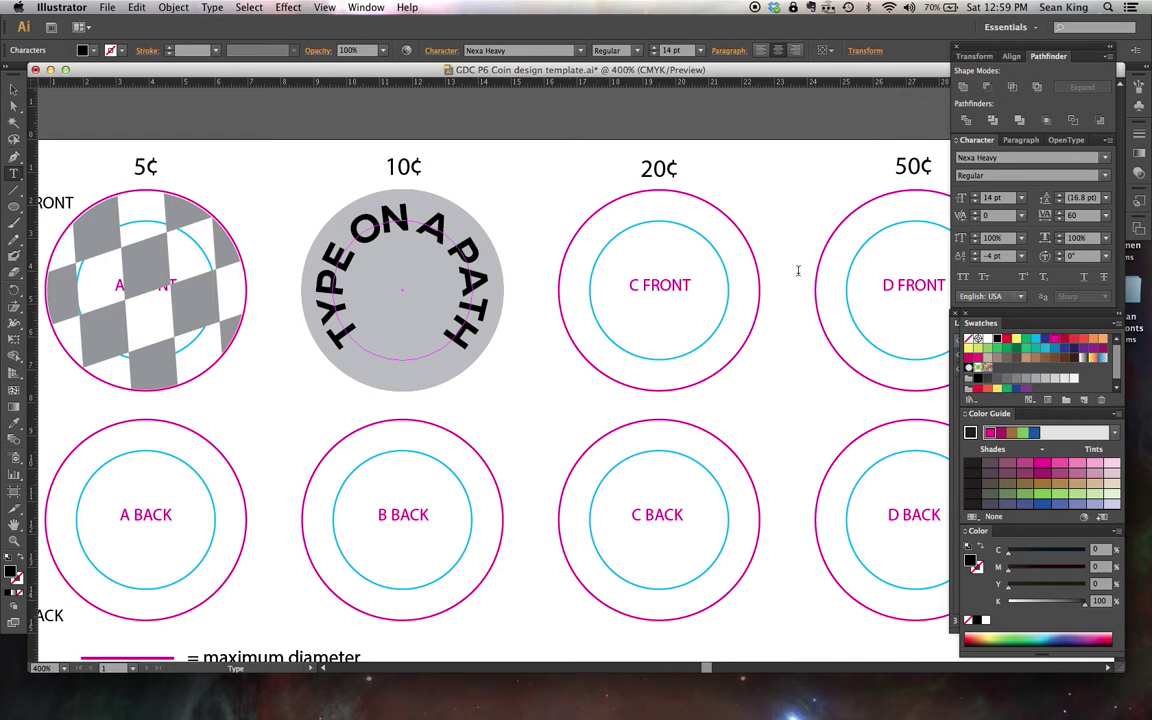
left_click(1021, 216)
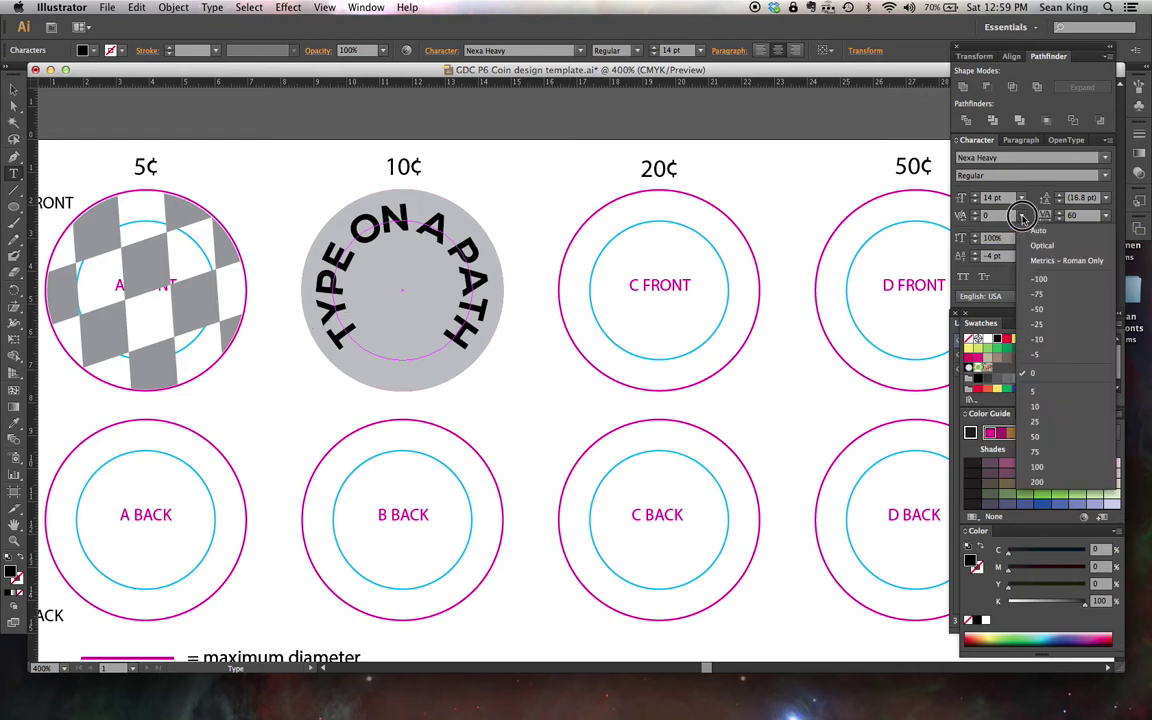
left_click(1042, 325)
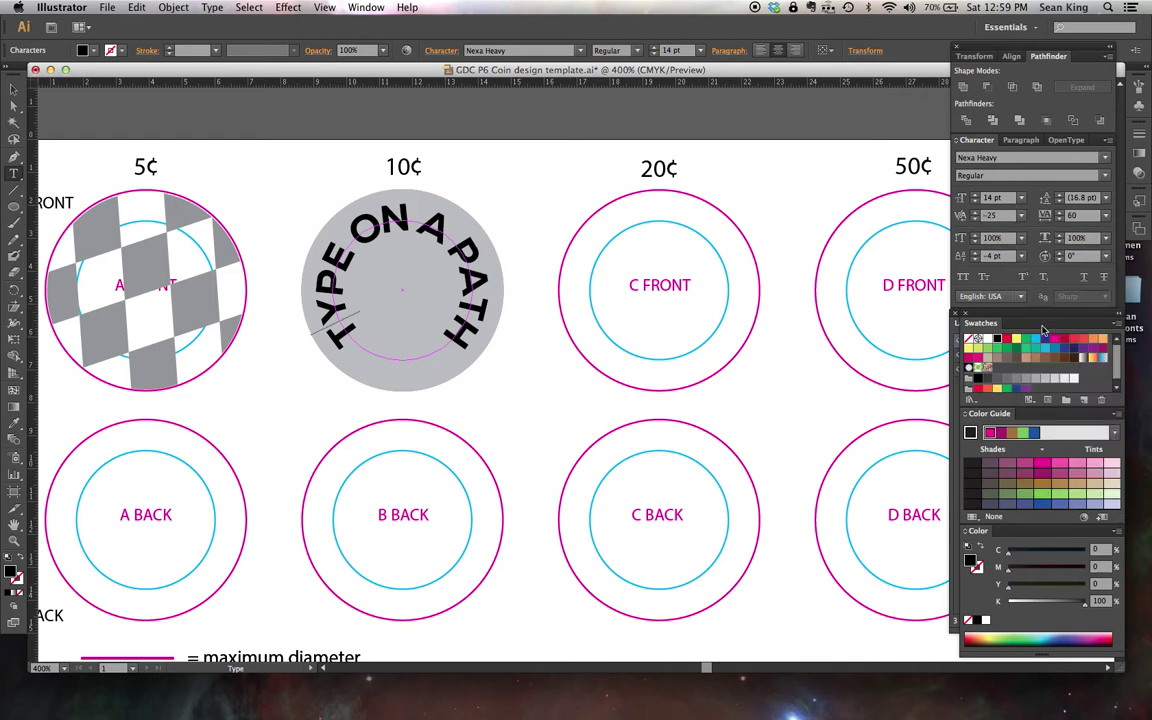
Place the caret between A and PATH and widen that kerning to 10.
key("Right")
key("Right")
key("Right")
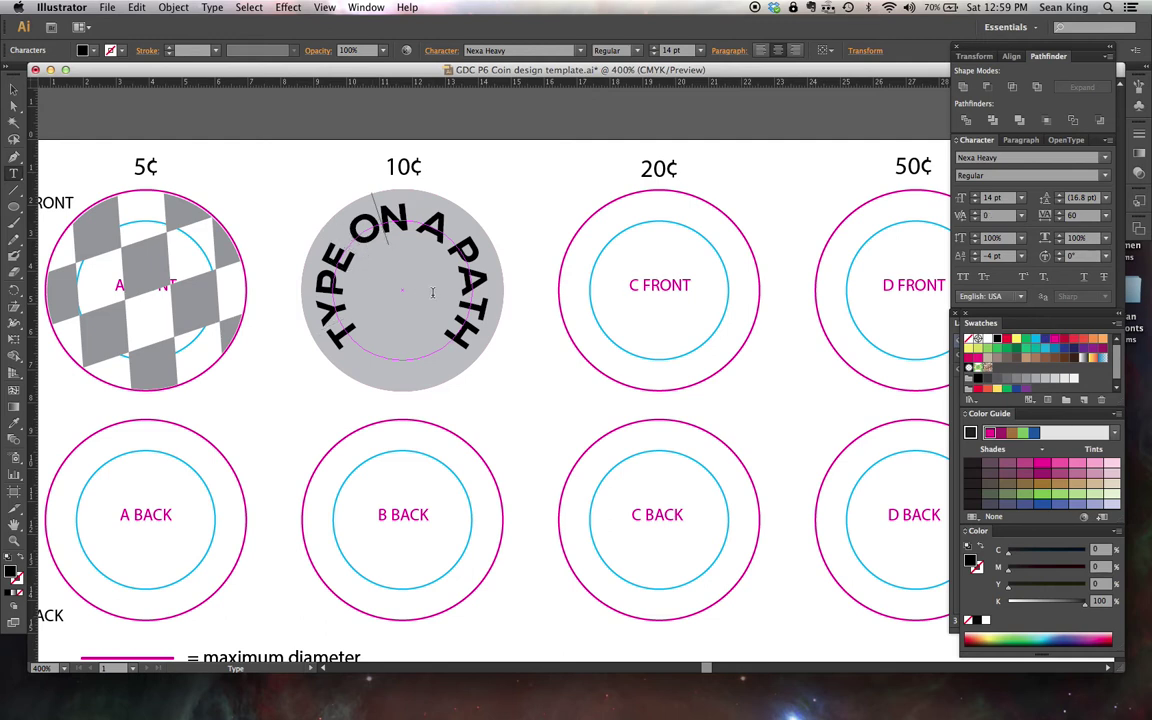
key("Right")
key("Left")
key("Left")
key("Left")
key("Left")
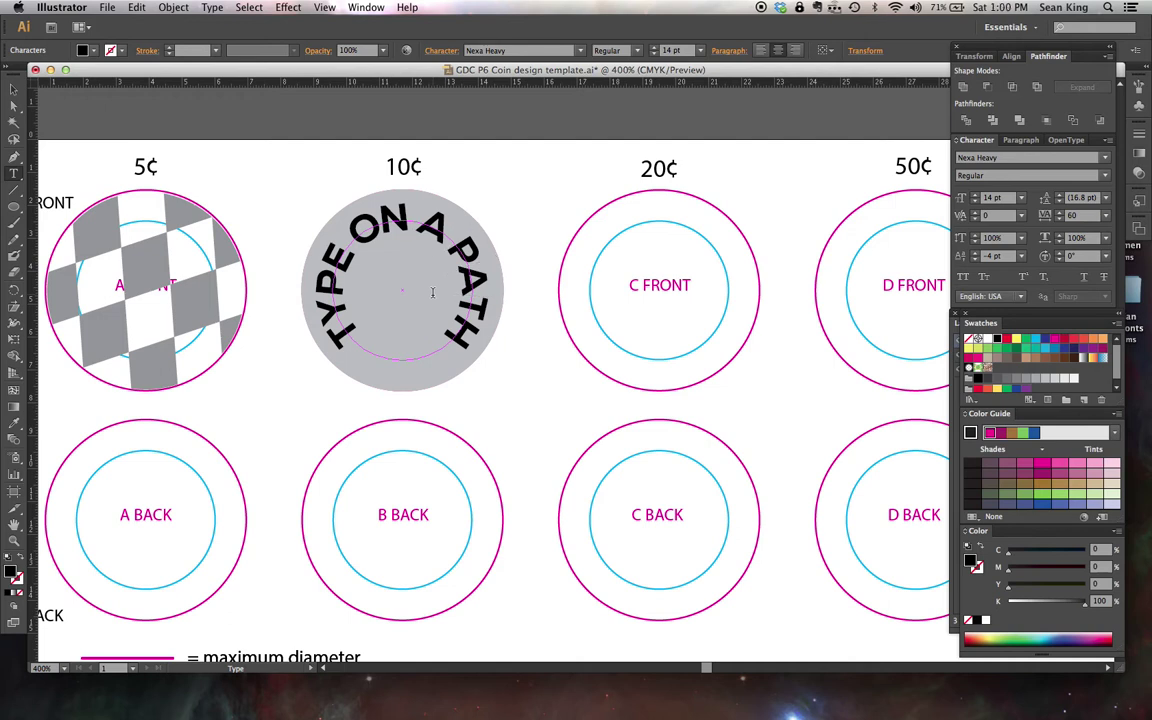
key("alt+Right")
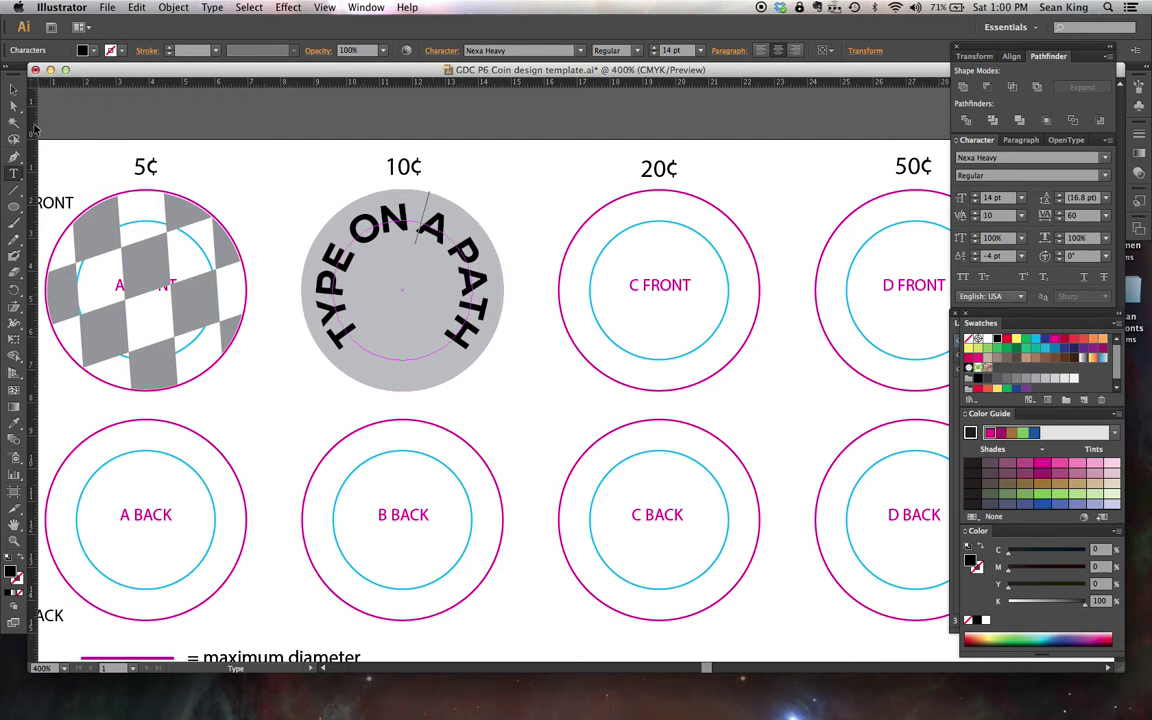
left_click(13, 89)
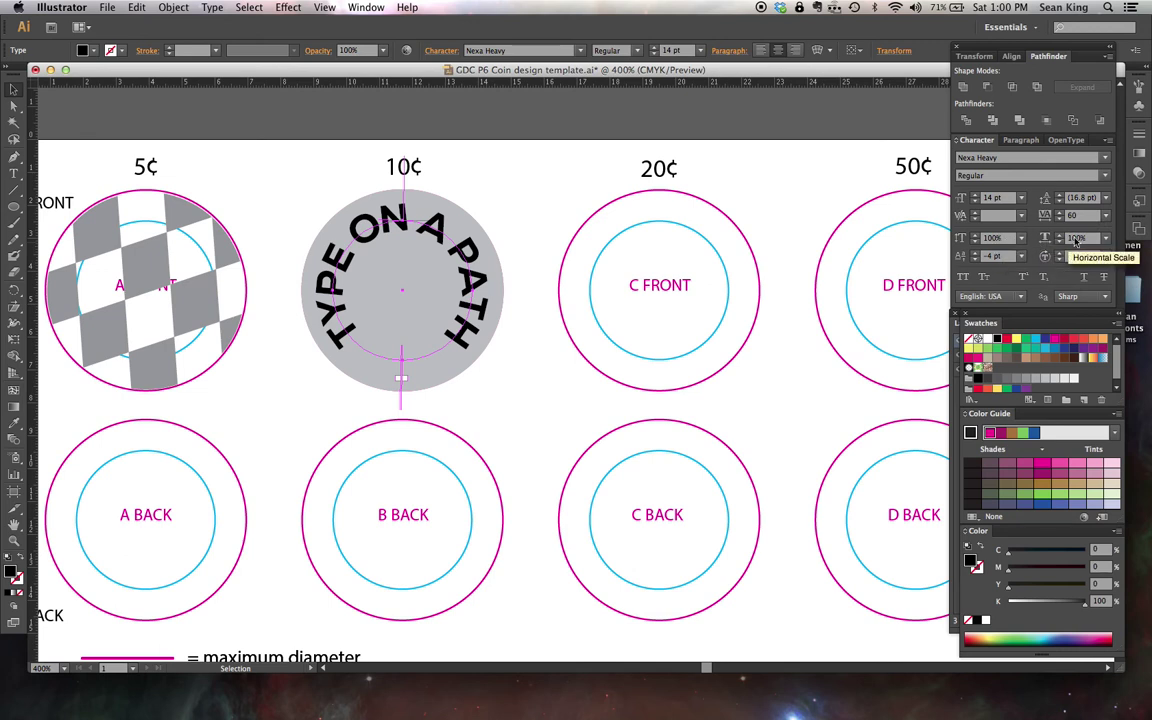
Squeeze the word ON to 50% scale, then deselect everything.
left_click(14, 173)
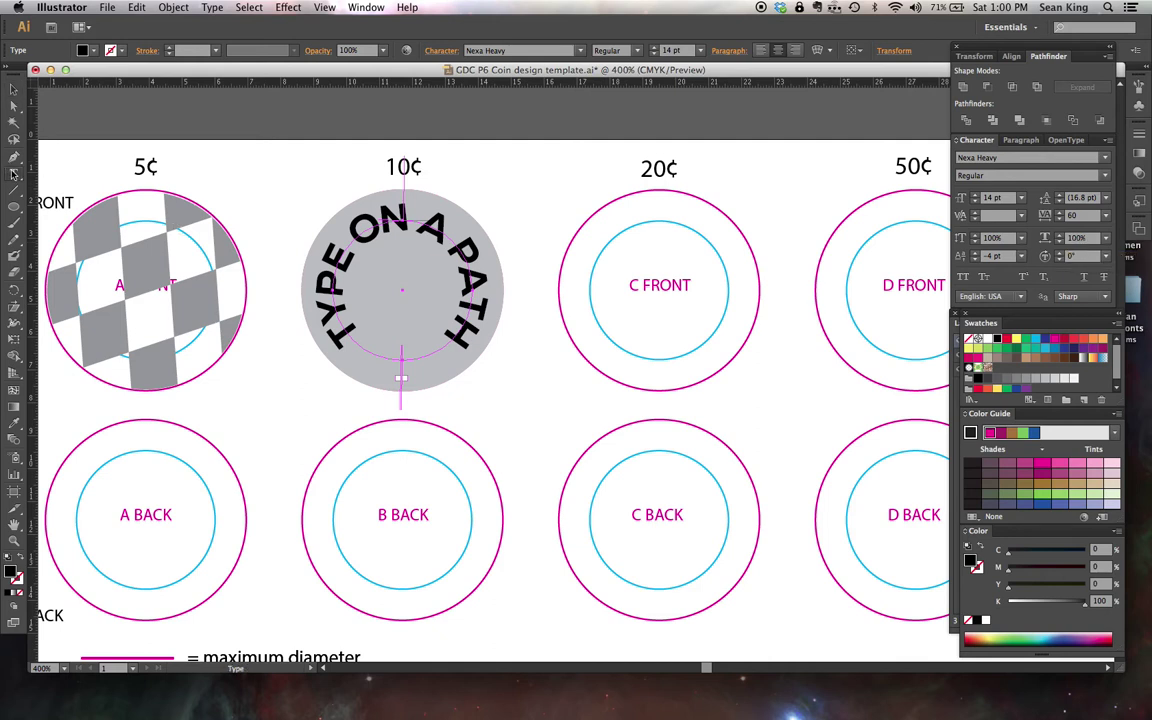
double_click(383, 215)
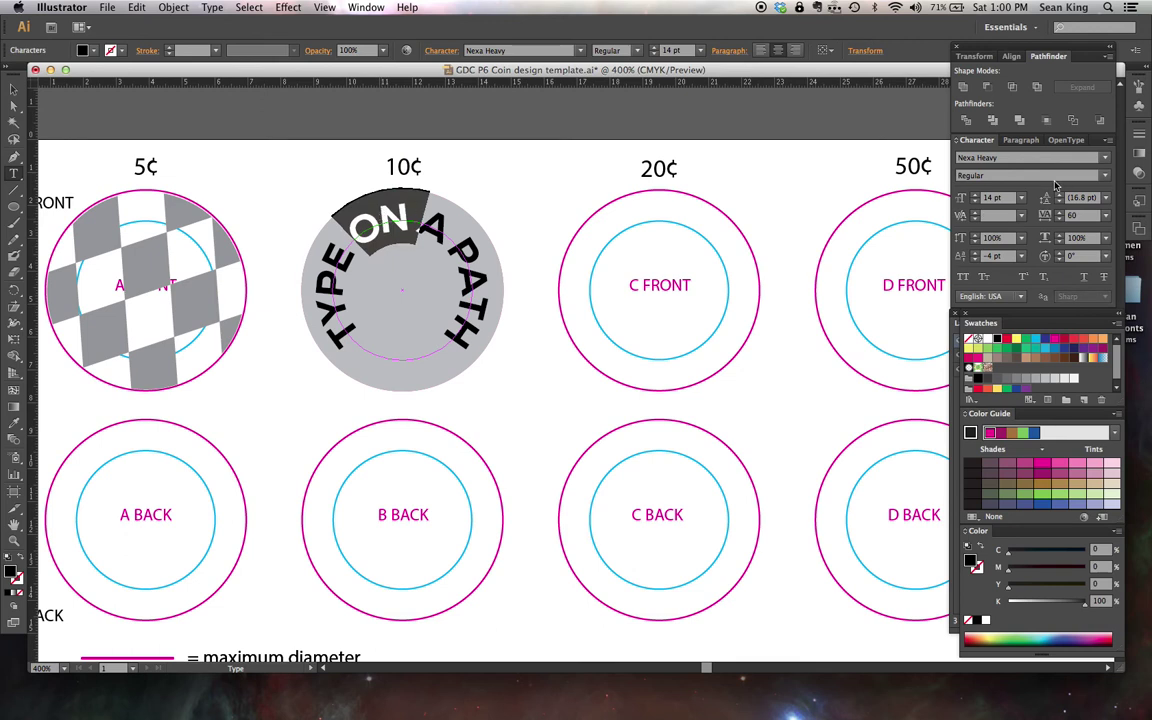
left_click(1106, 239)
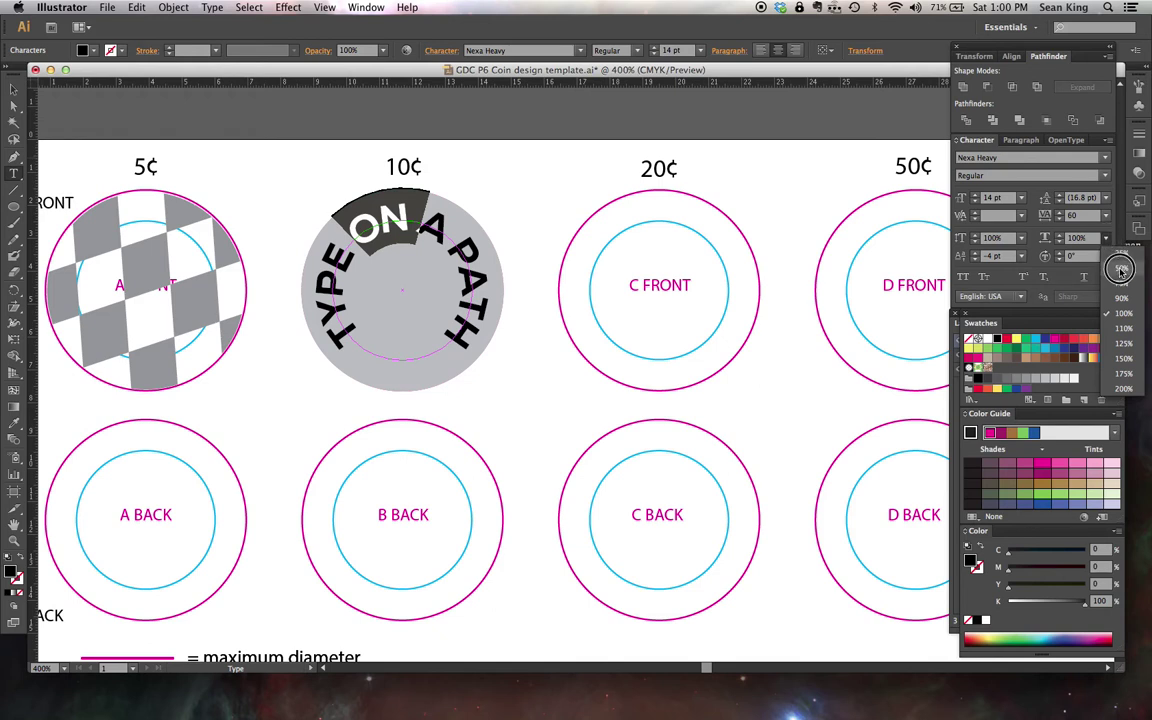
left_click(1120, 268)
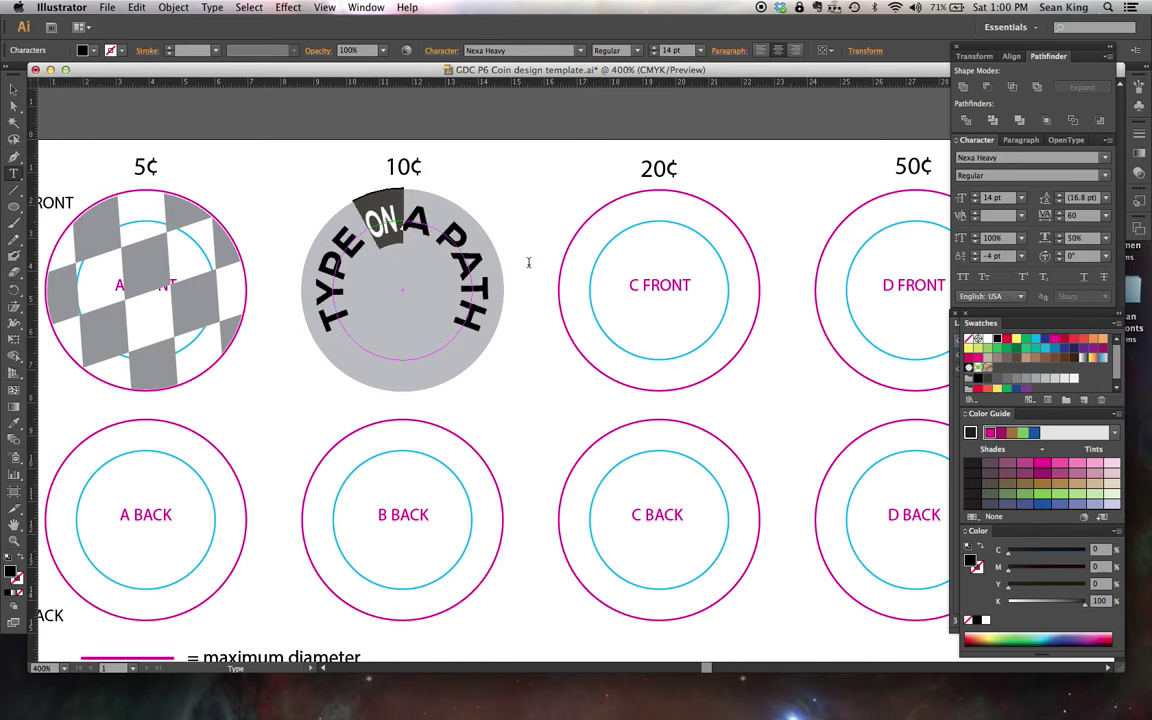
left_click(14, 90)
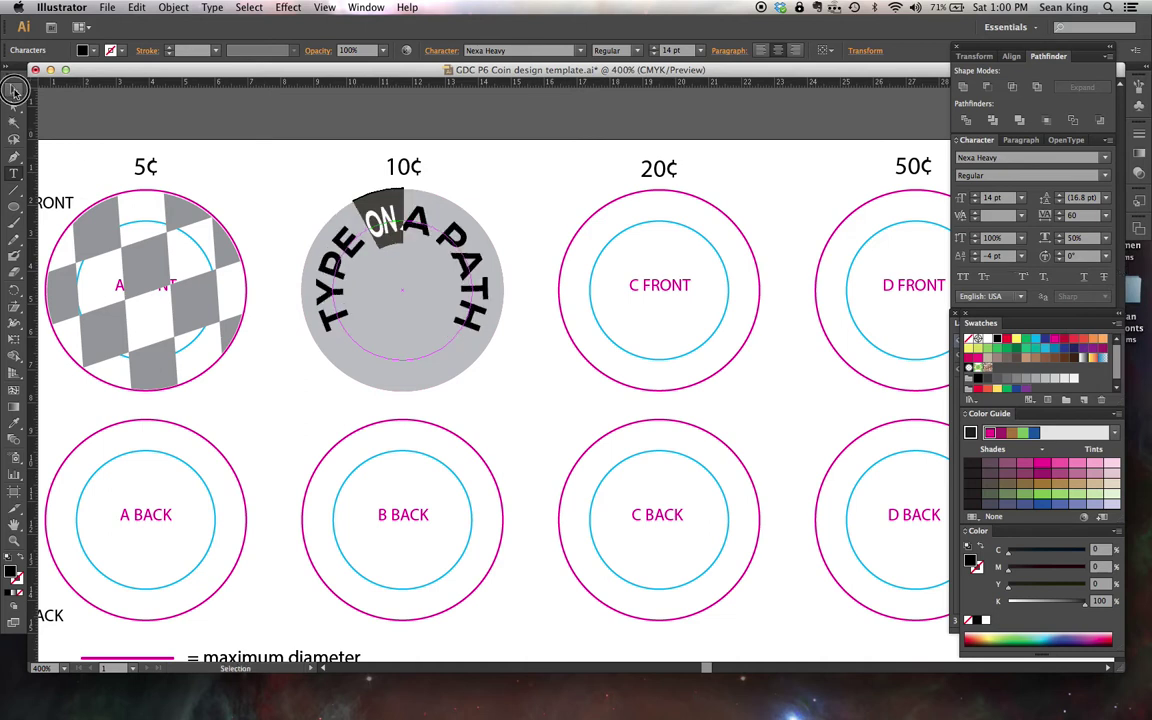
left_click(297, 188)
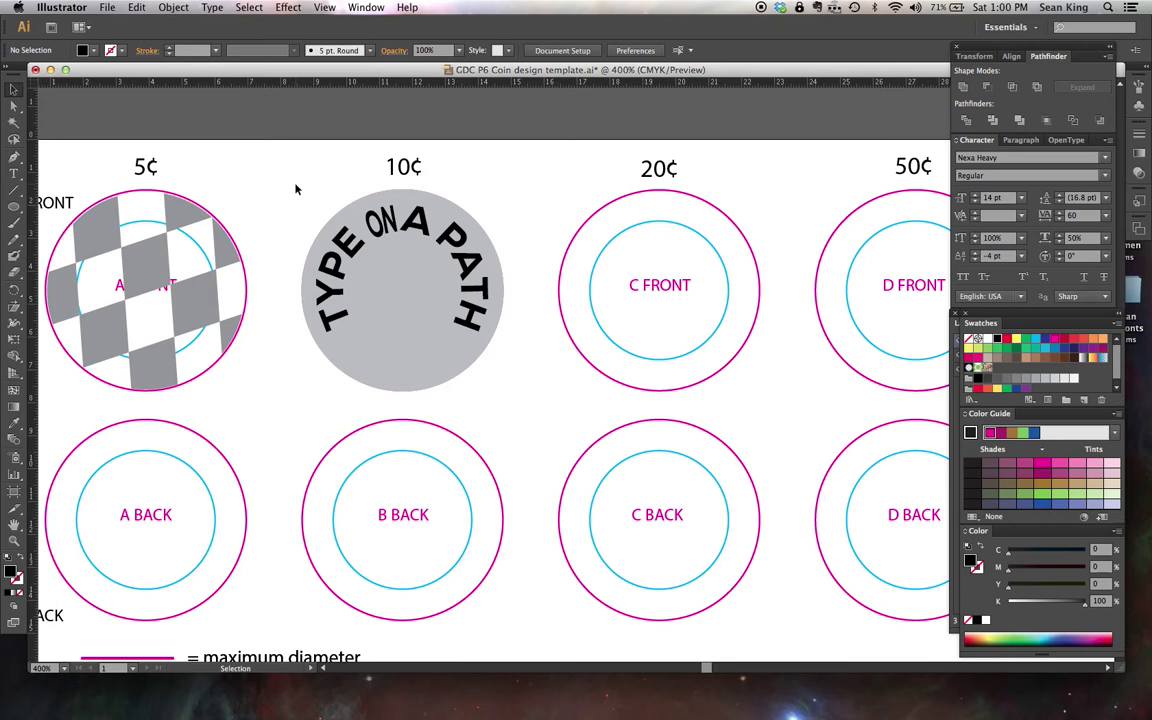
Reselect the word ON in the 10¢ coin's arched text, then exit editing.
left_click(13, 172)
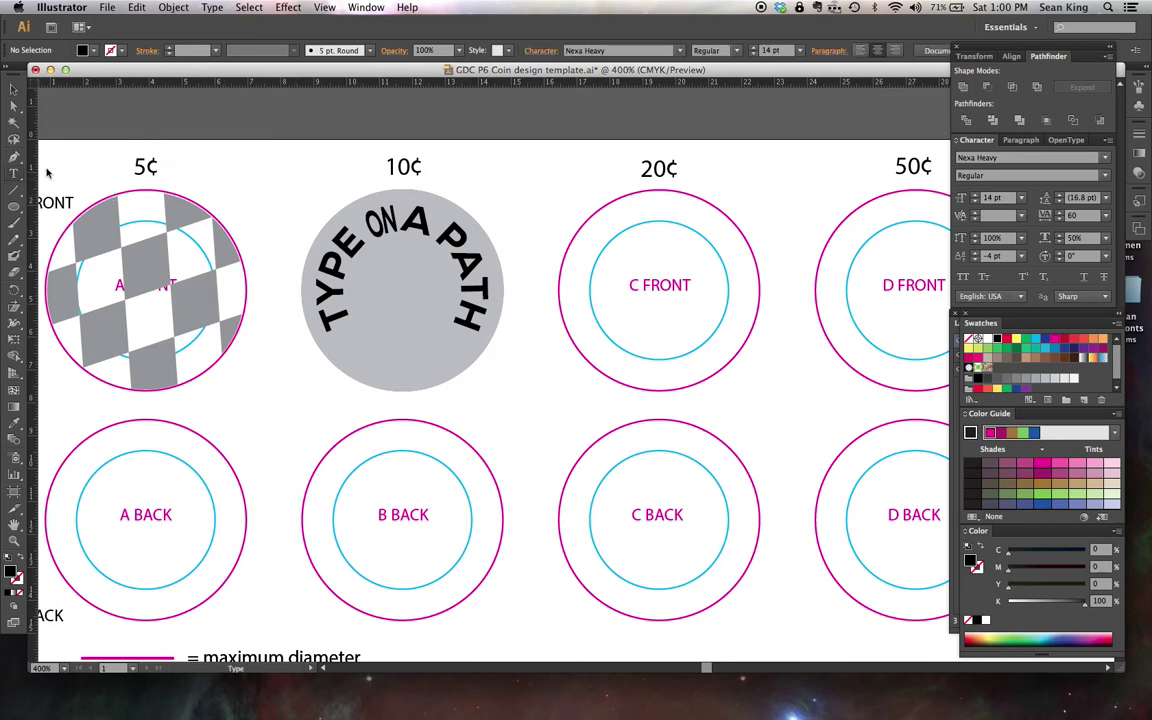
left_click(382, 222)
double_click(382, 222)
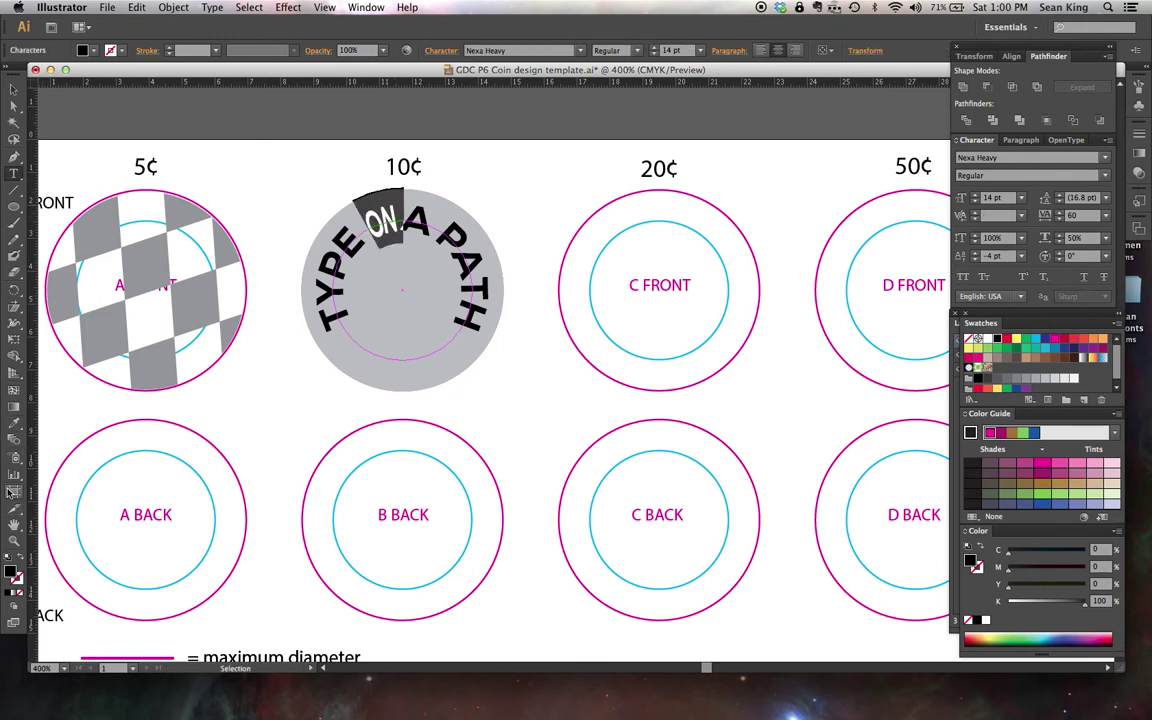
left_click(14, 89)
left_click(296, 182)
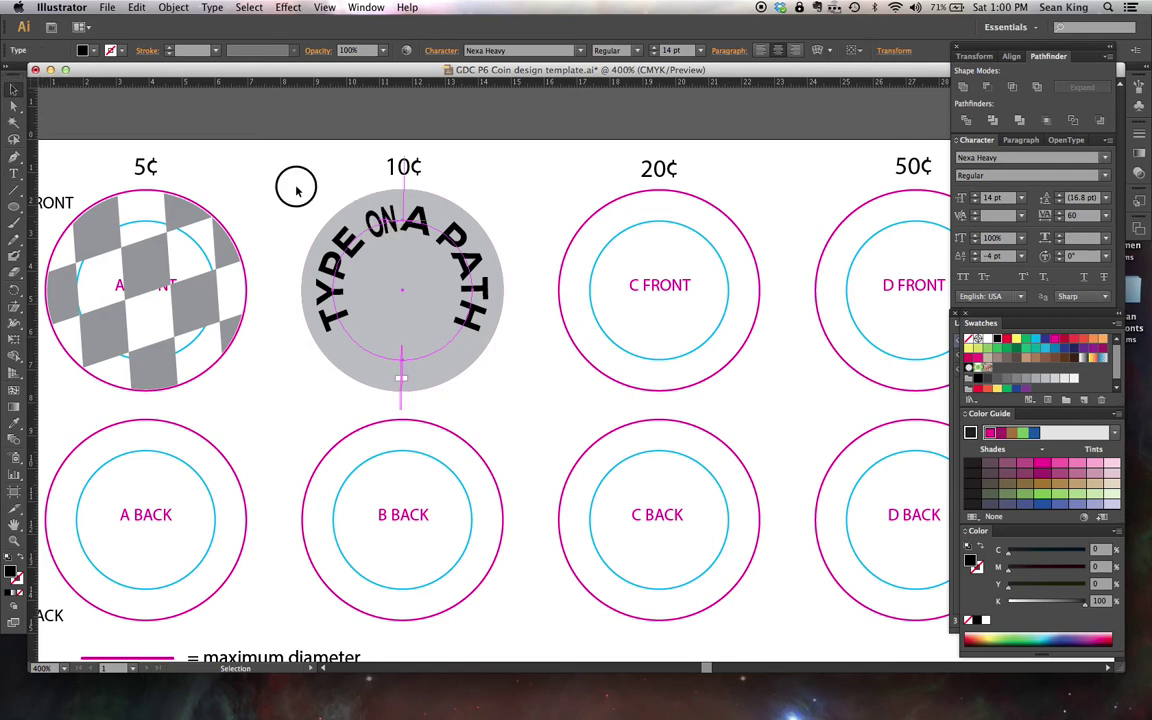
left_click(13, 489)
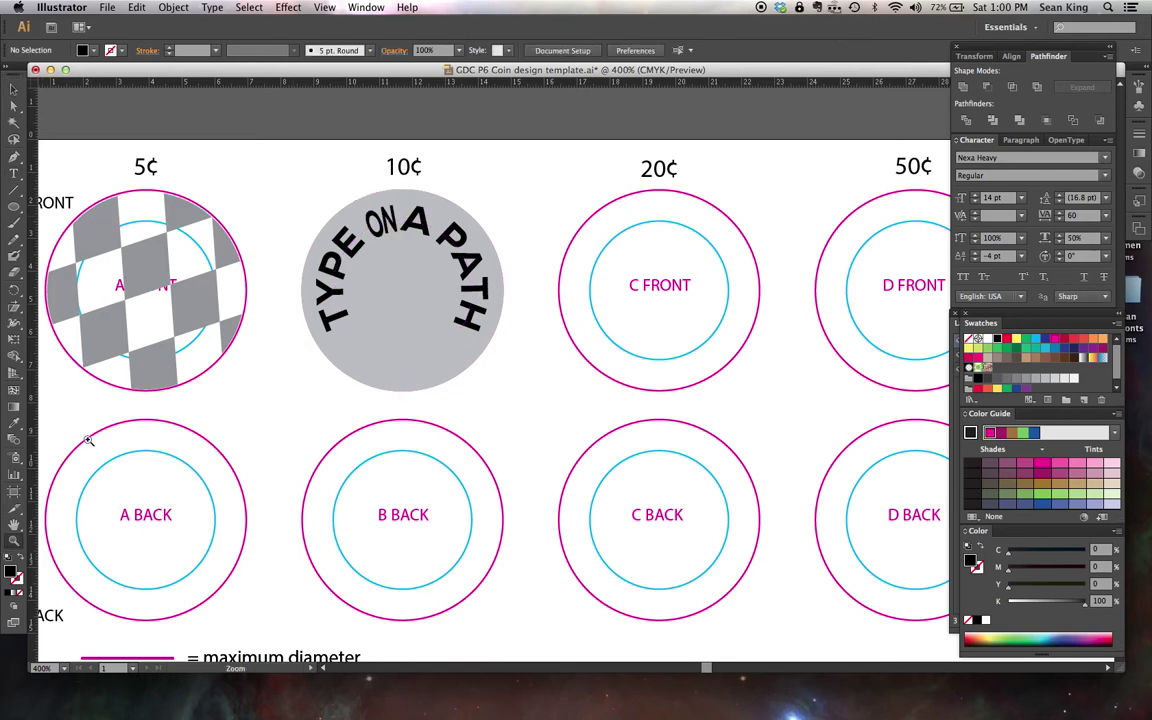
left_click_drag(317, 183, 445, 232)
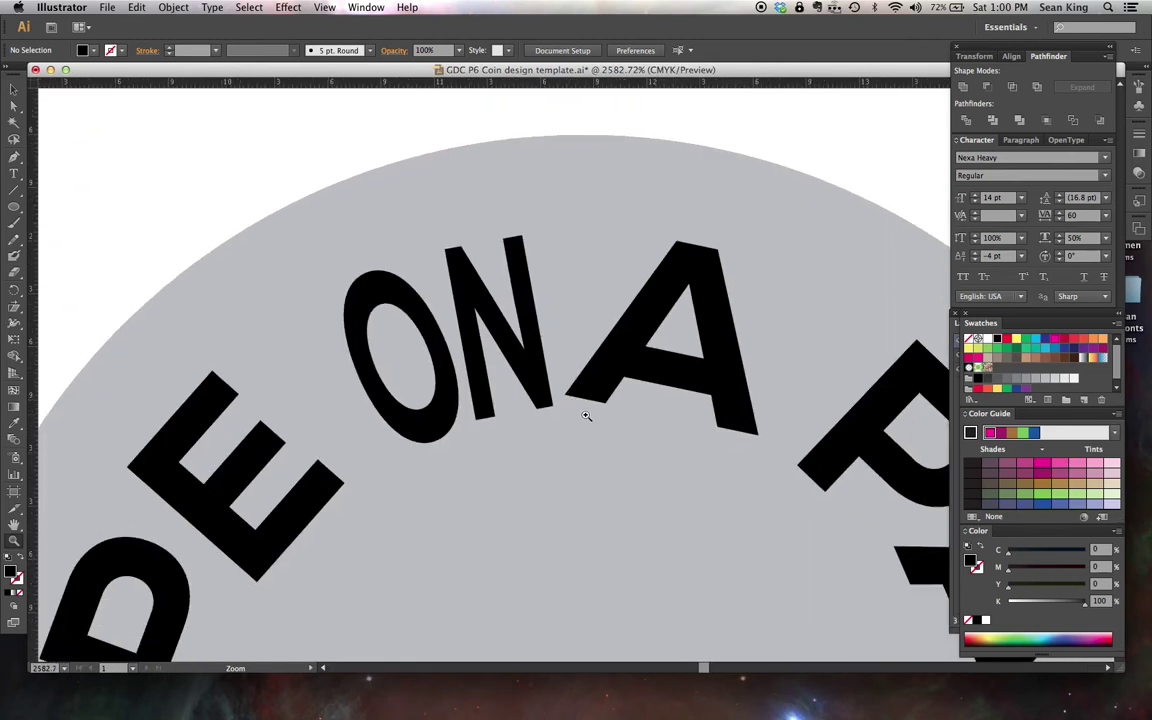
scroll(586, 415, "down", 3)
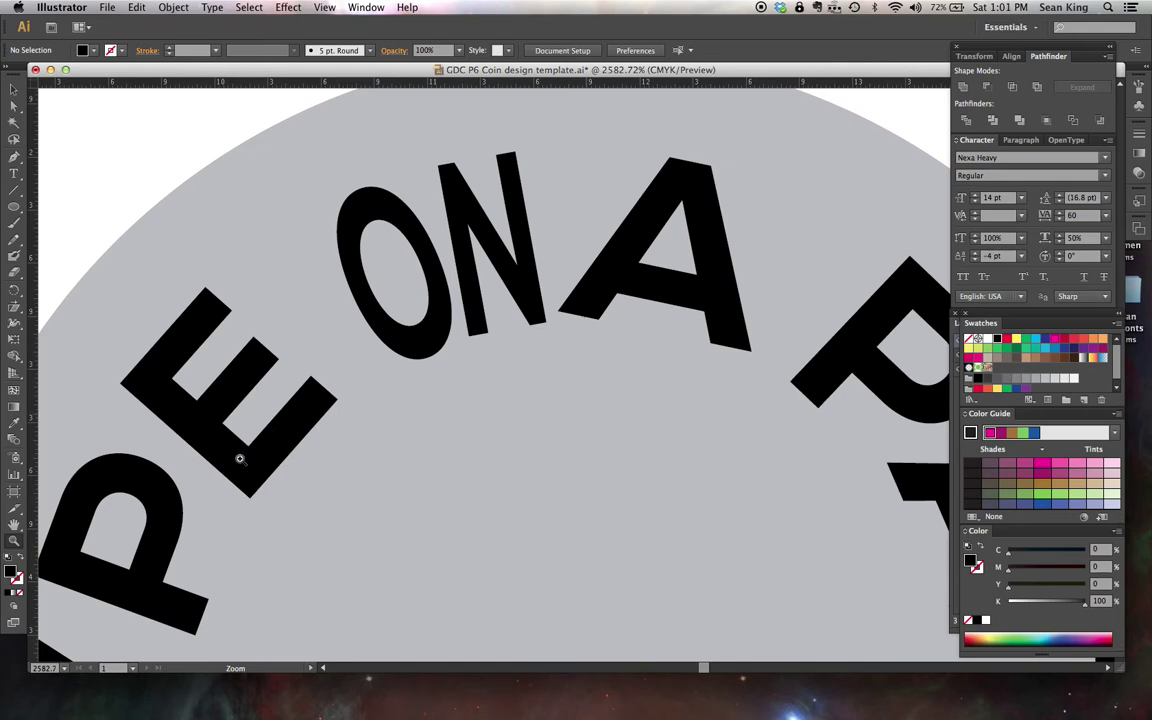
scroll(239, 458, "down", 2)
scroll(239, 458, "left", 2)
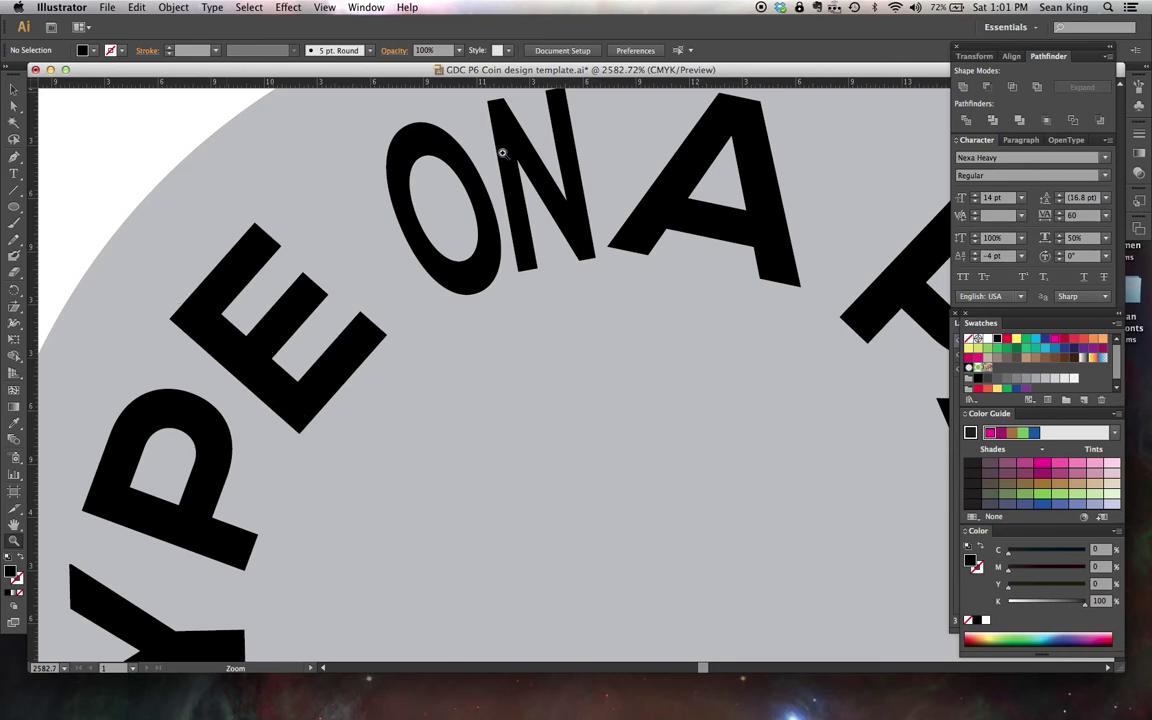
scroll(648, 409, "up", 3)
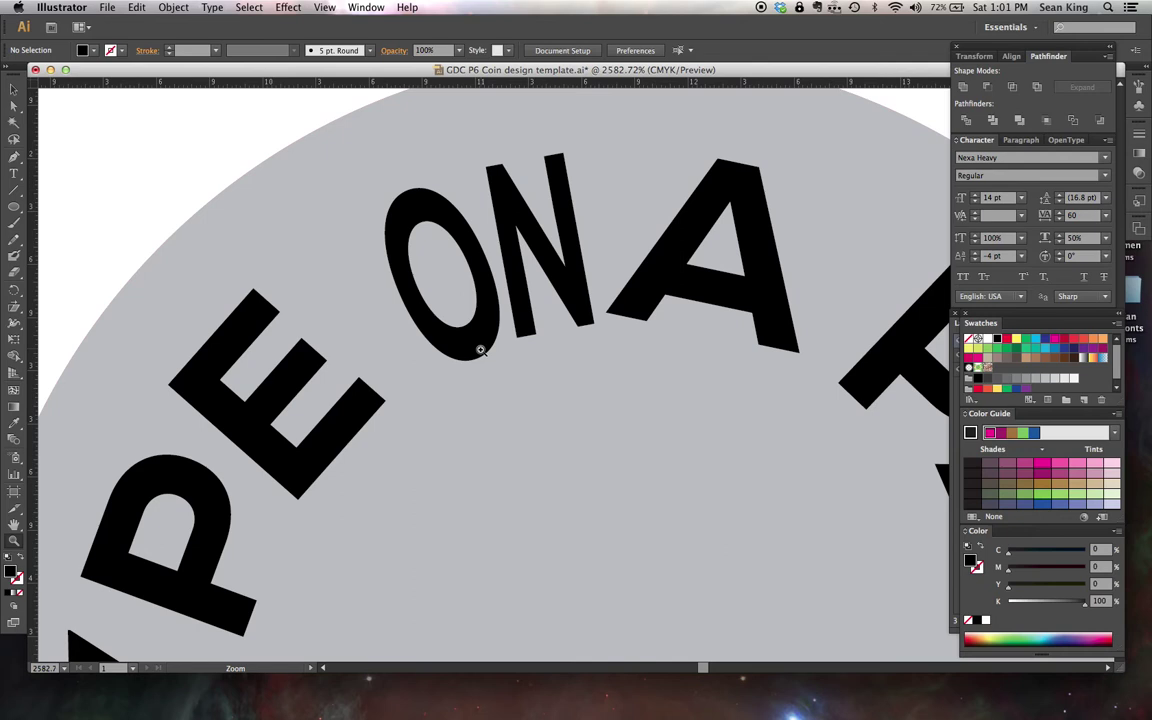
left_click(480, 350, "alt")
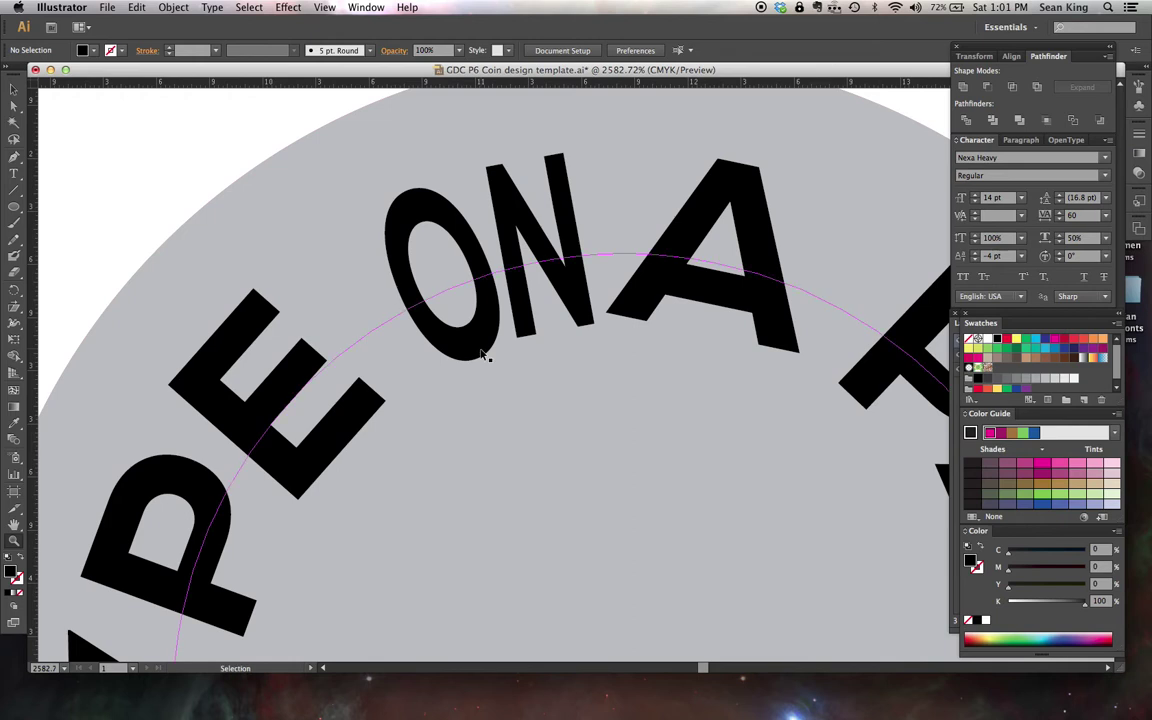
key("super+1")
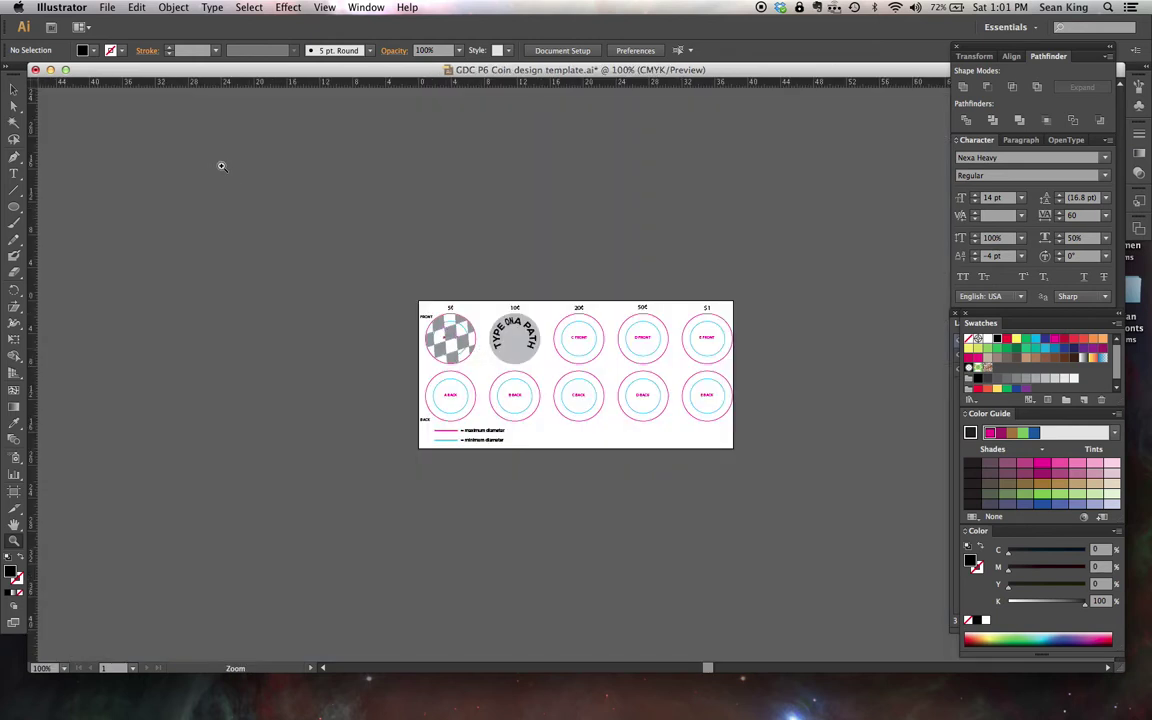
key("super+equal")
key("super+equal")
key("super+equal")
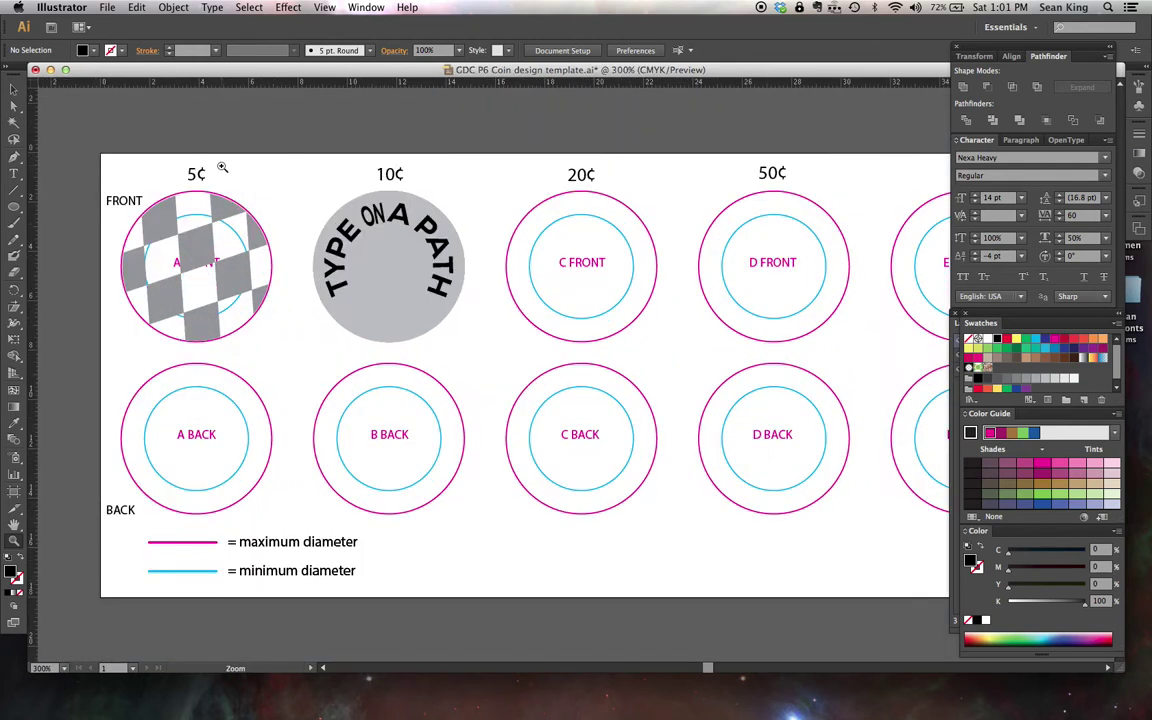
left_click(14, 173)
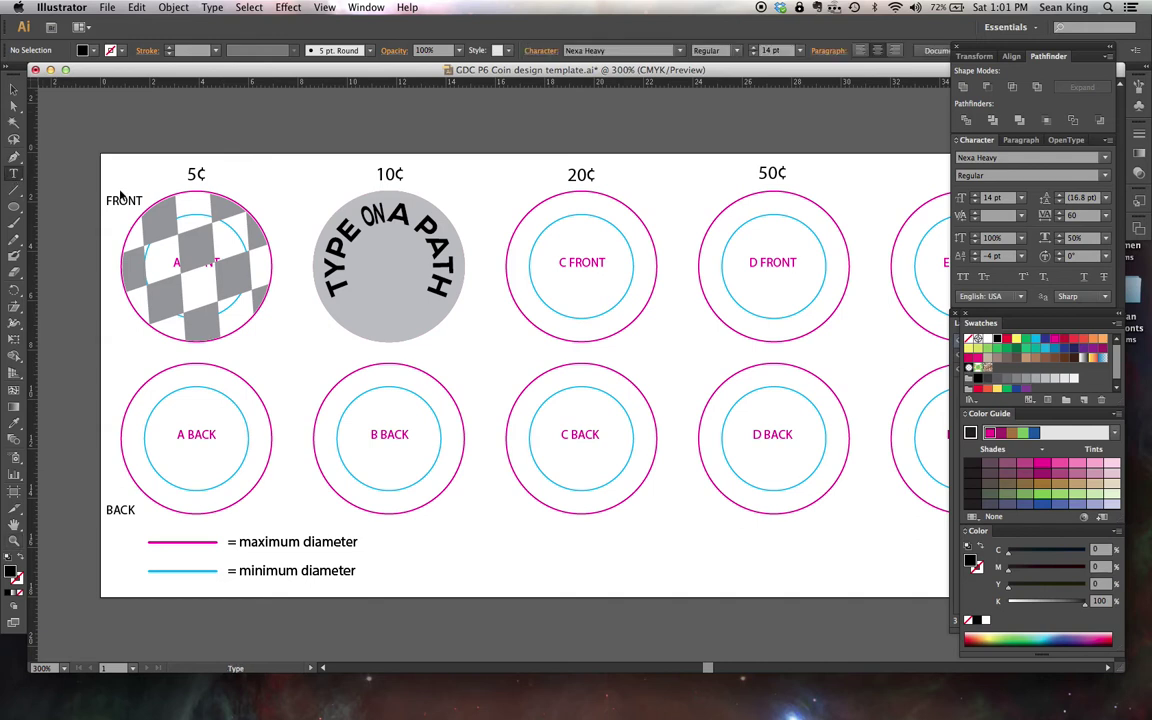
left_click_drag(355, 212, 382, 214)
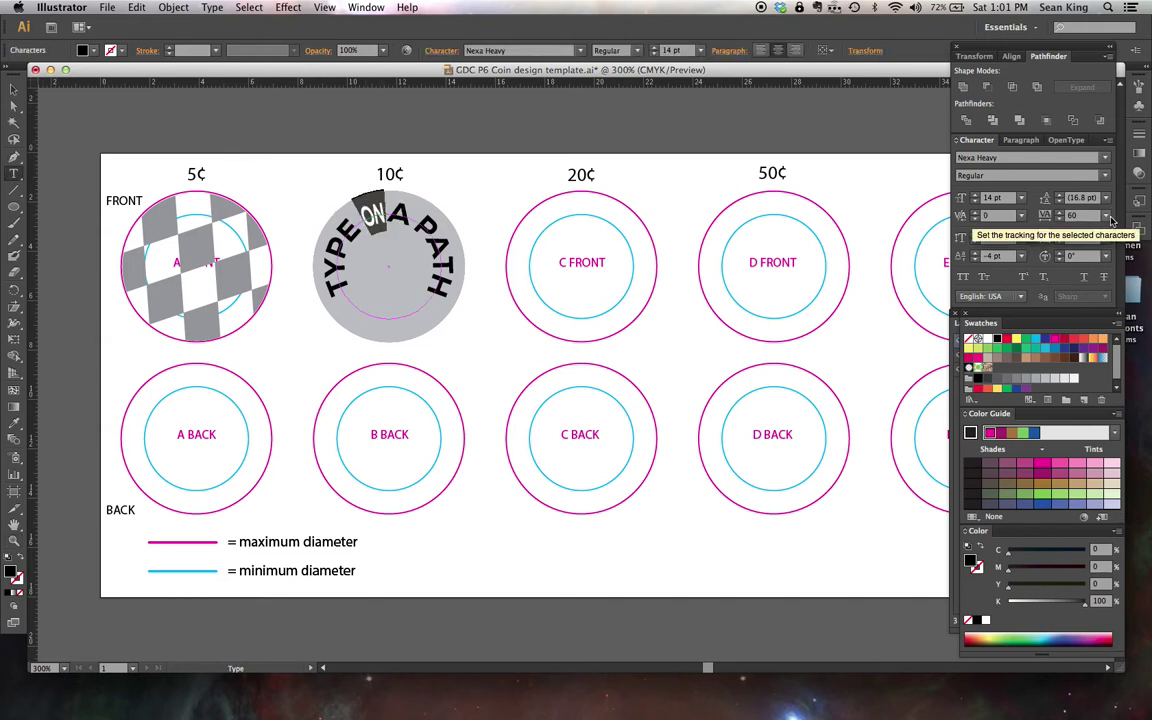
left_click(1107, 218)
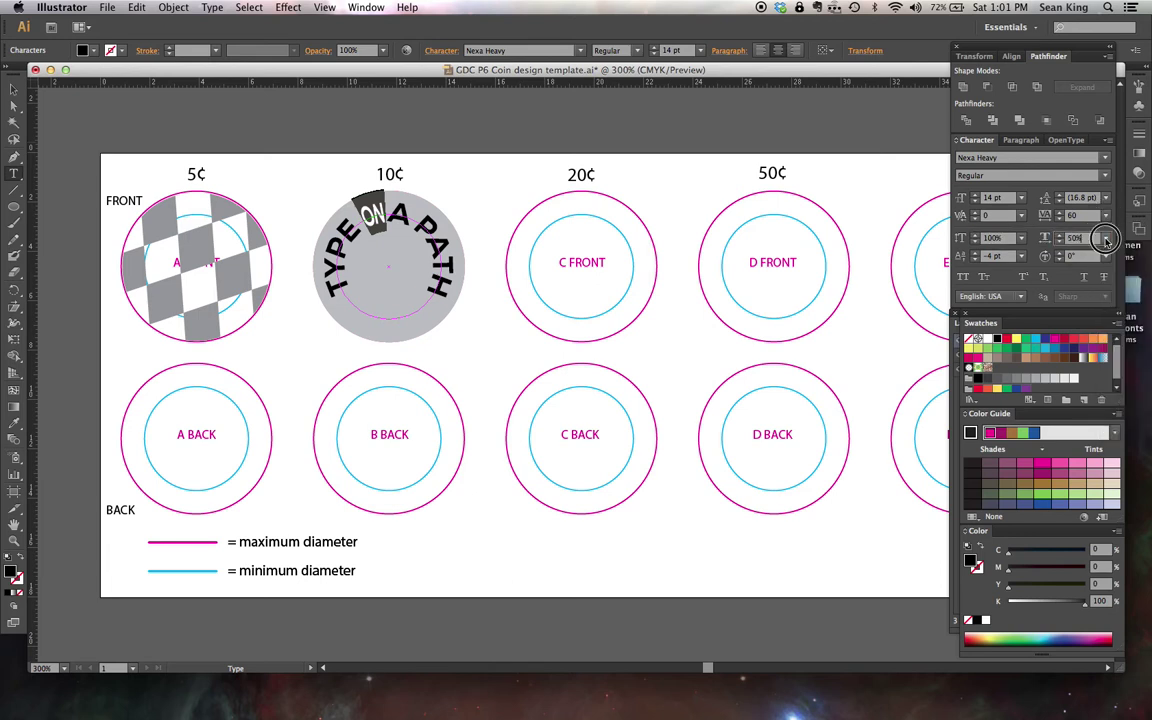
Restore the word ON to 100% scale and deselect the text.
left_click(1105, 249)
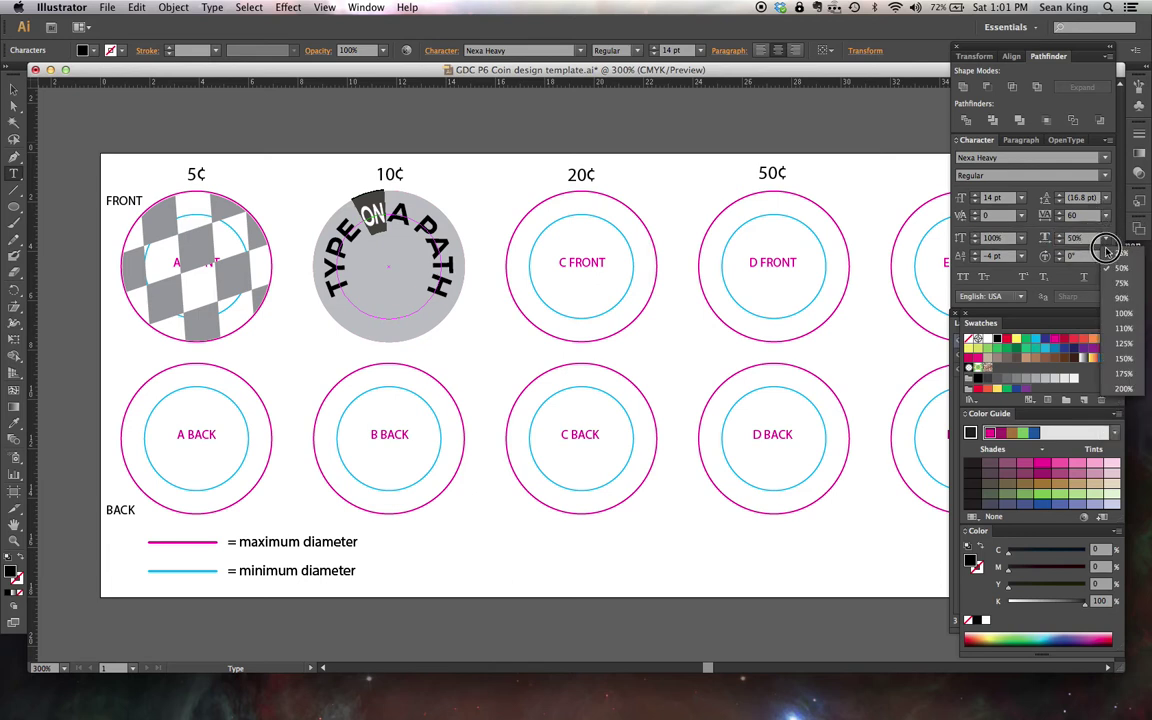
left_click(1123, 313)
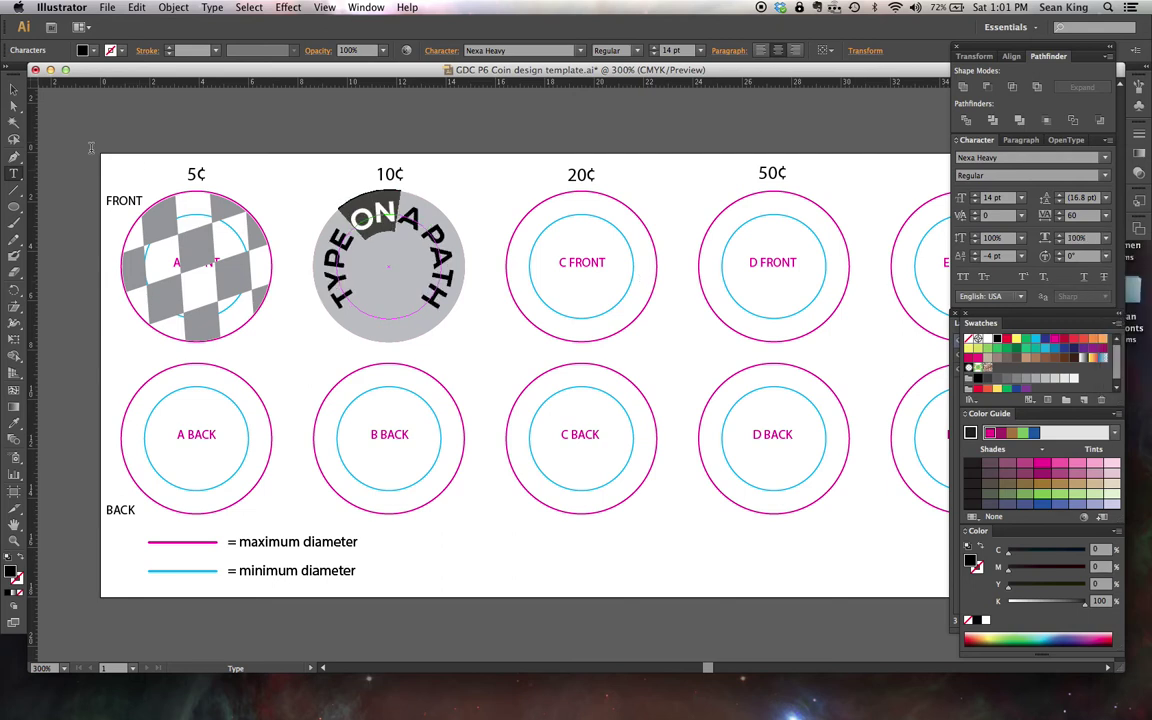
left_click(13, 89)
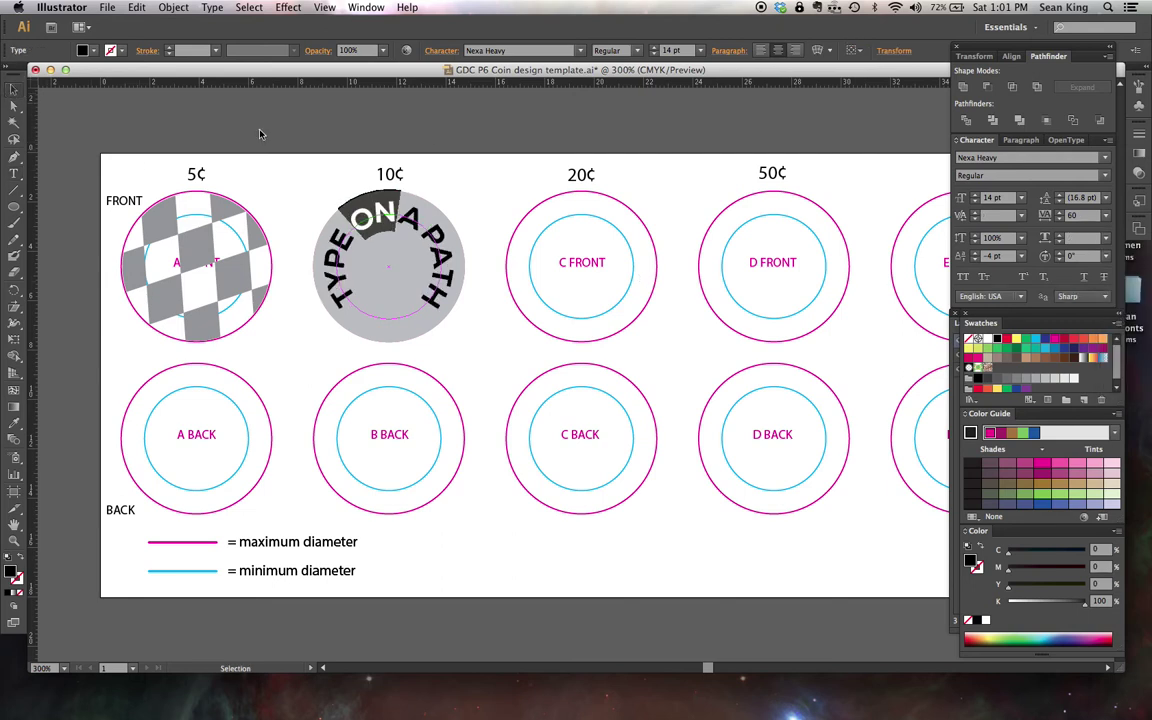
left_click(450, 146)
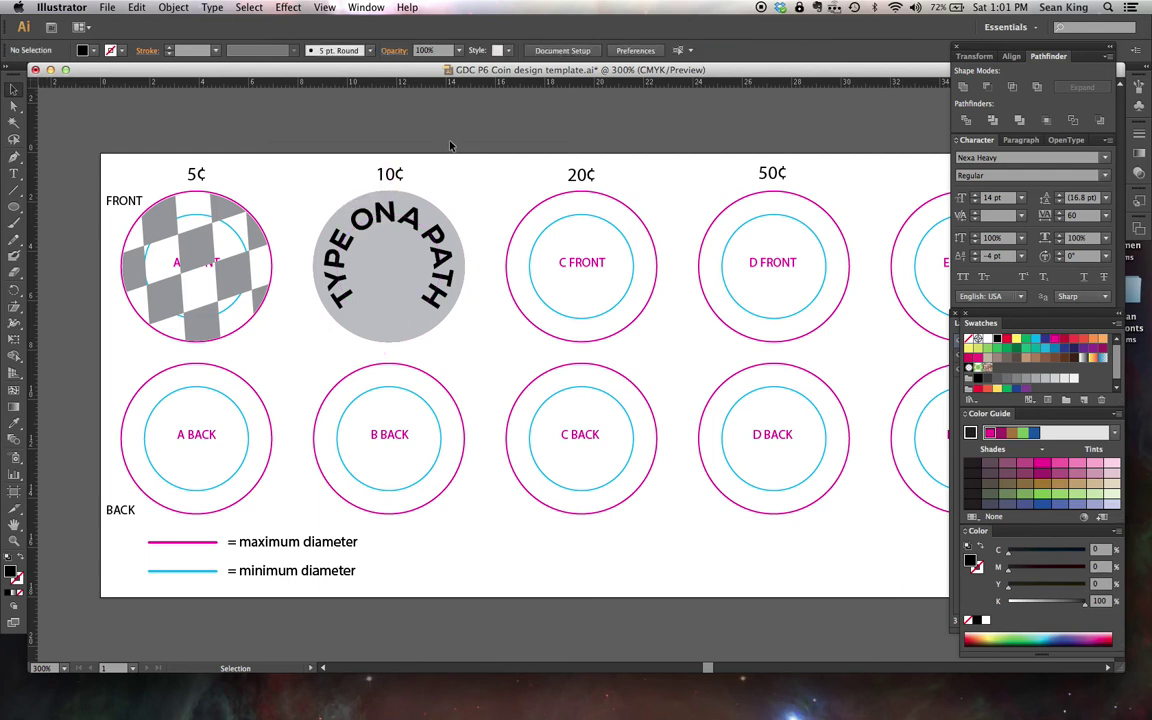
Increase the arched text's kerning, finishing at 100 from the presets, then deselect.
left_click(14, 174)
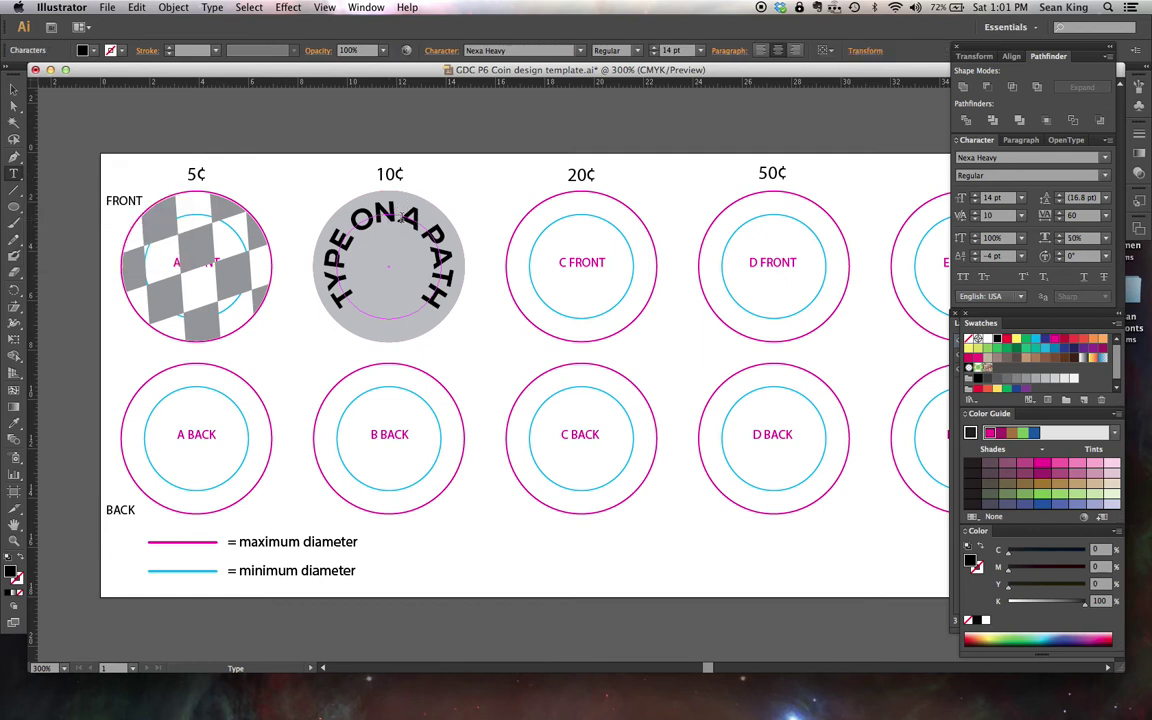
key("alt+Right")
key("alt+Right")
key("alt+Right")
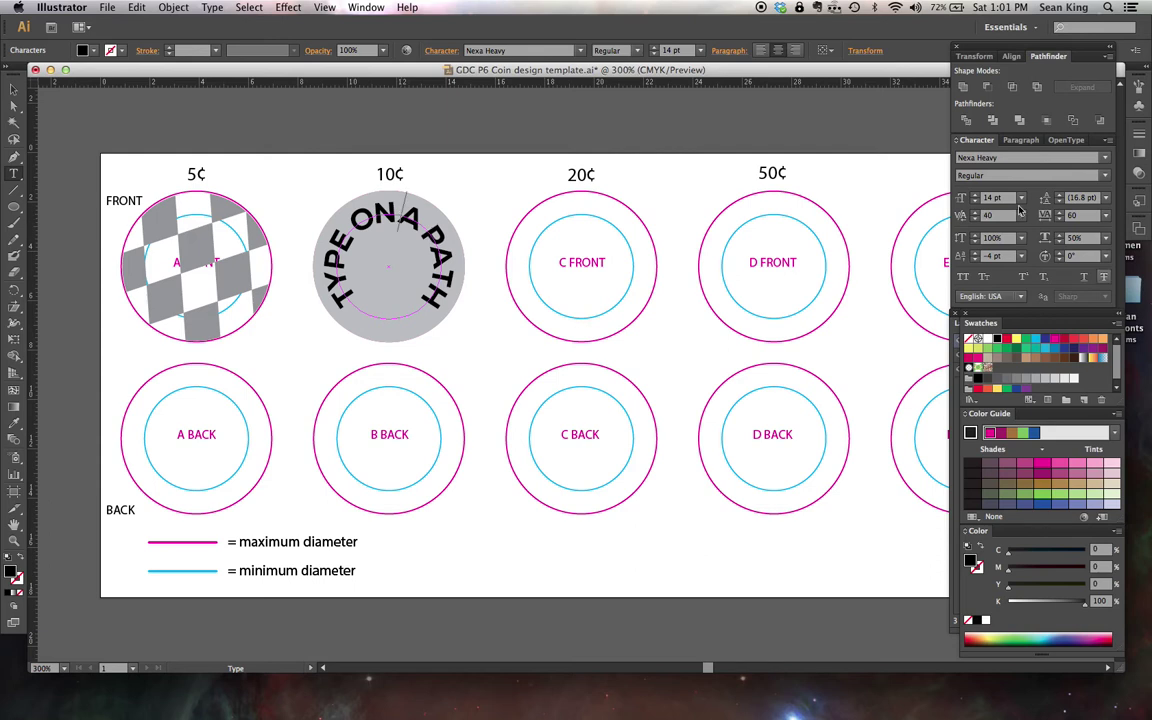
left_click(1021, 216)
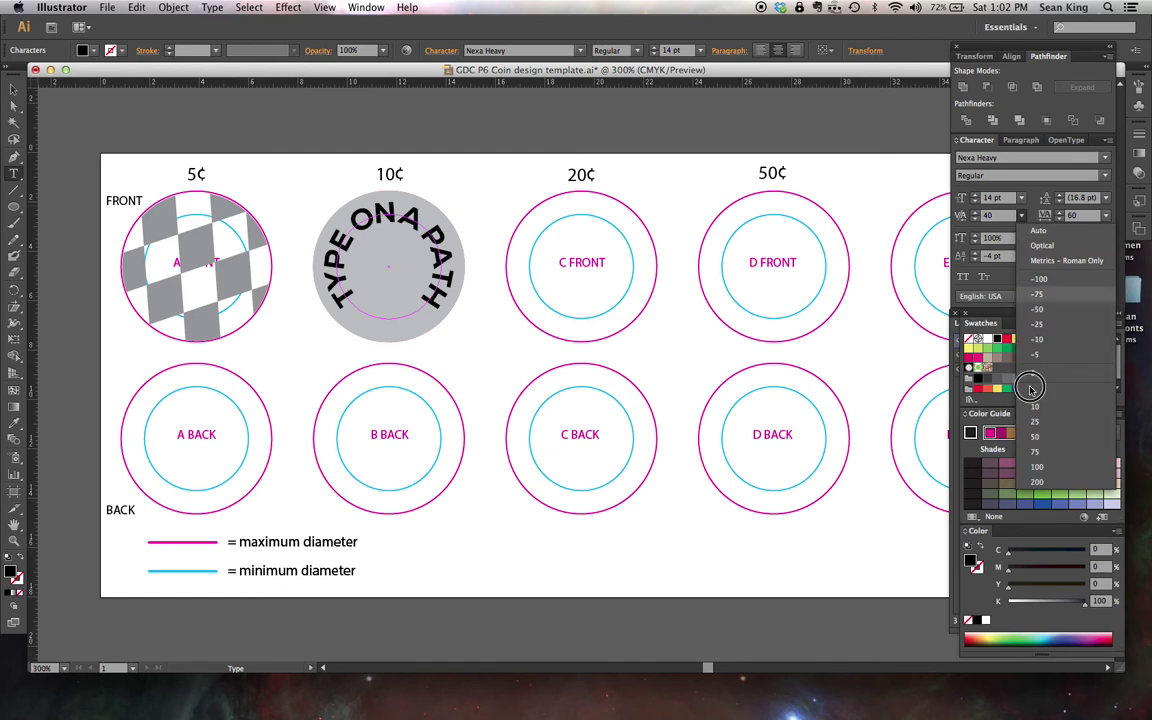
left_click(1036, 468)
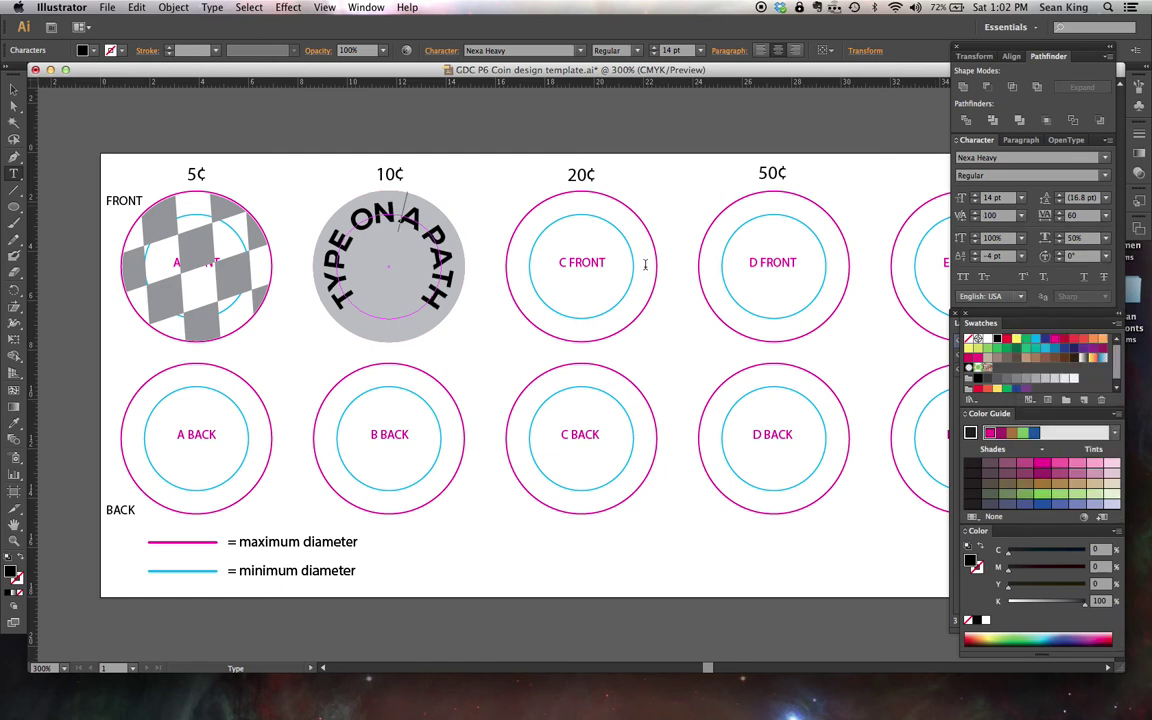
left_click(15, 91)
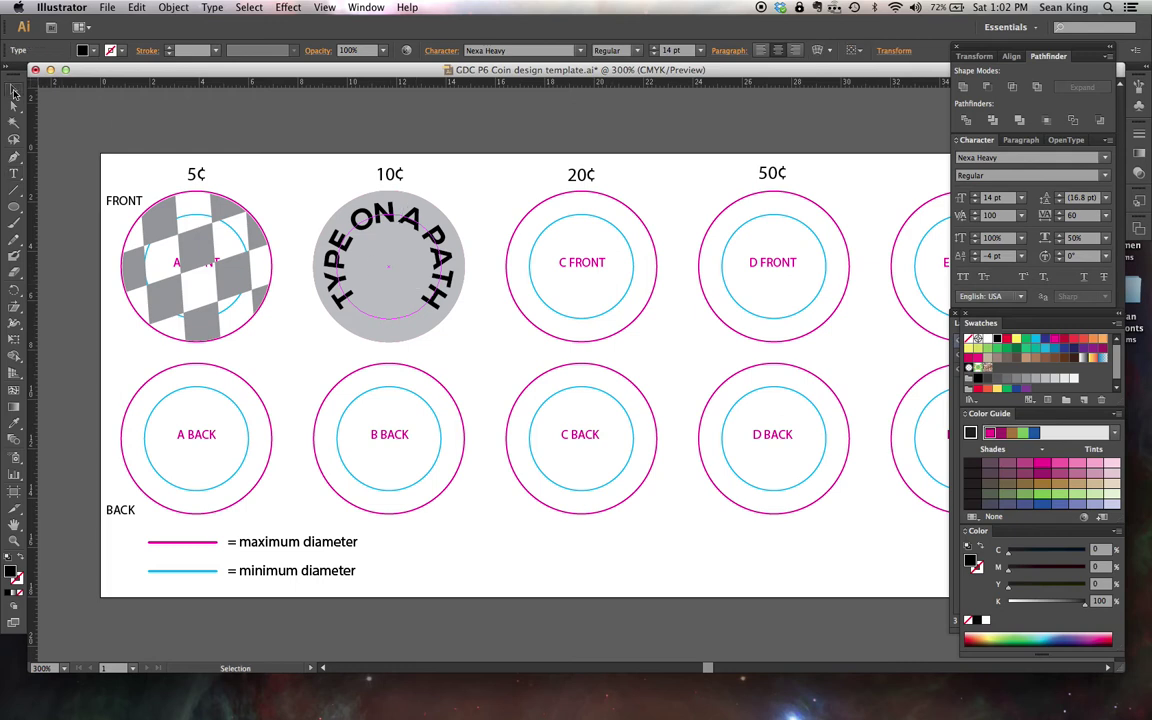
left_click(314, 178)
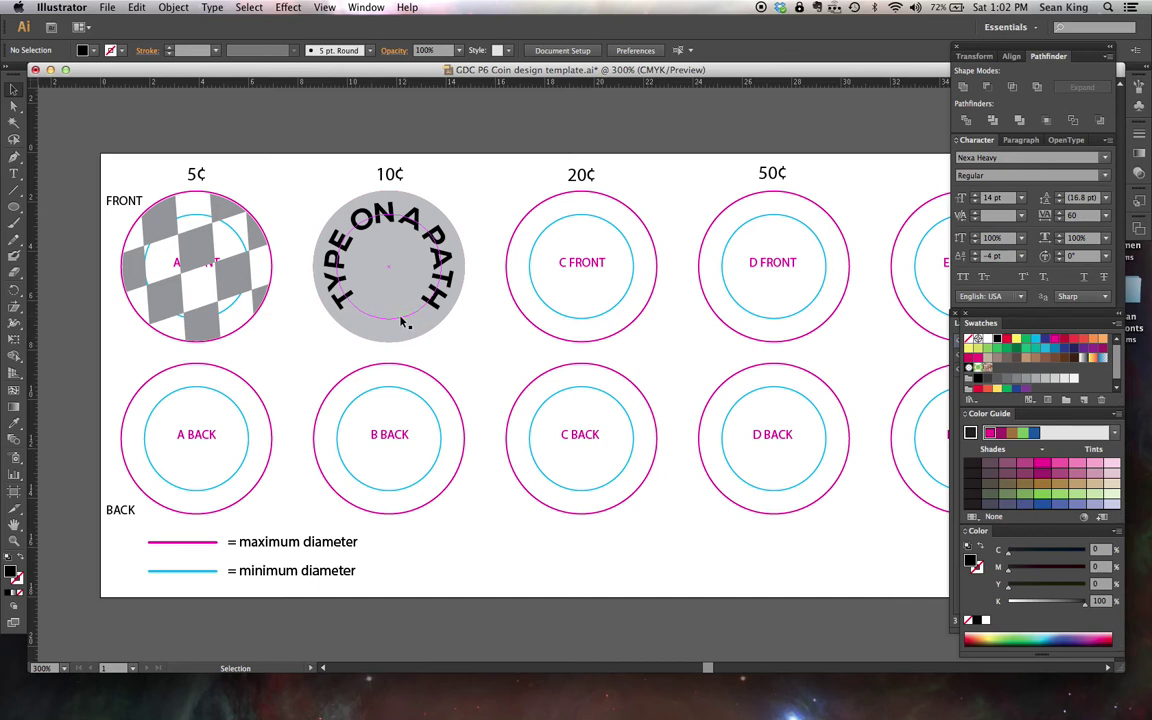
left_click(14, 172)
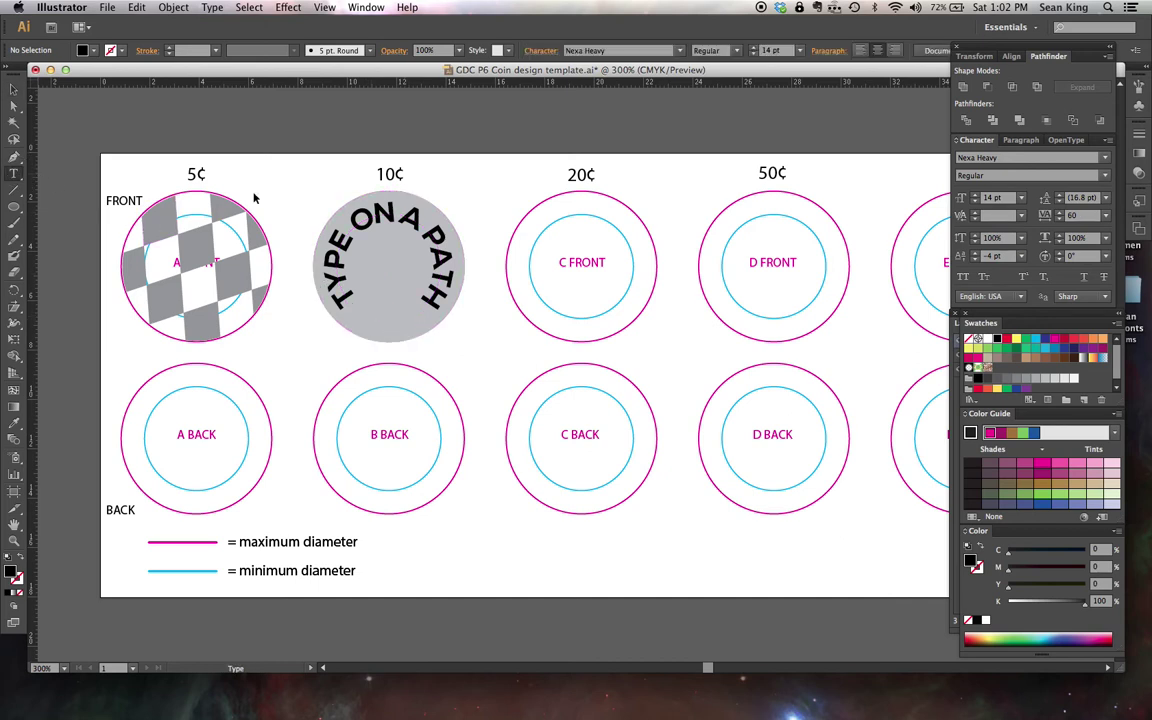
left_click(436, 296)
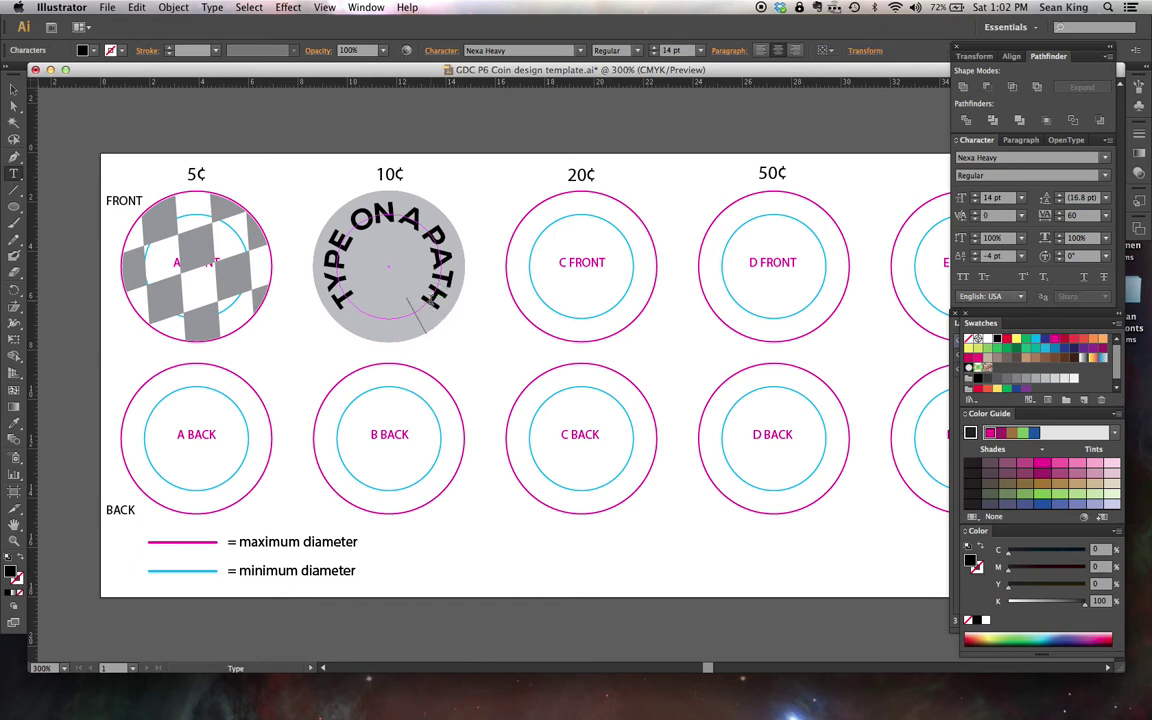
type("2013")
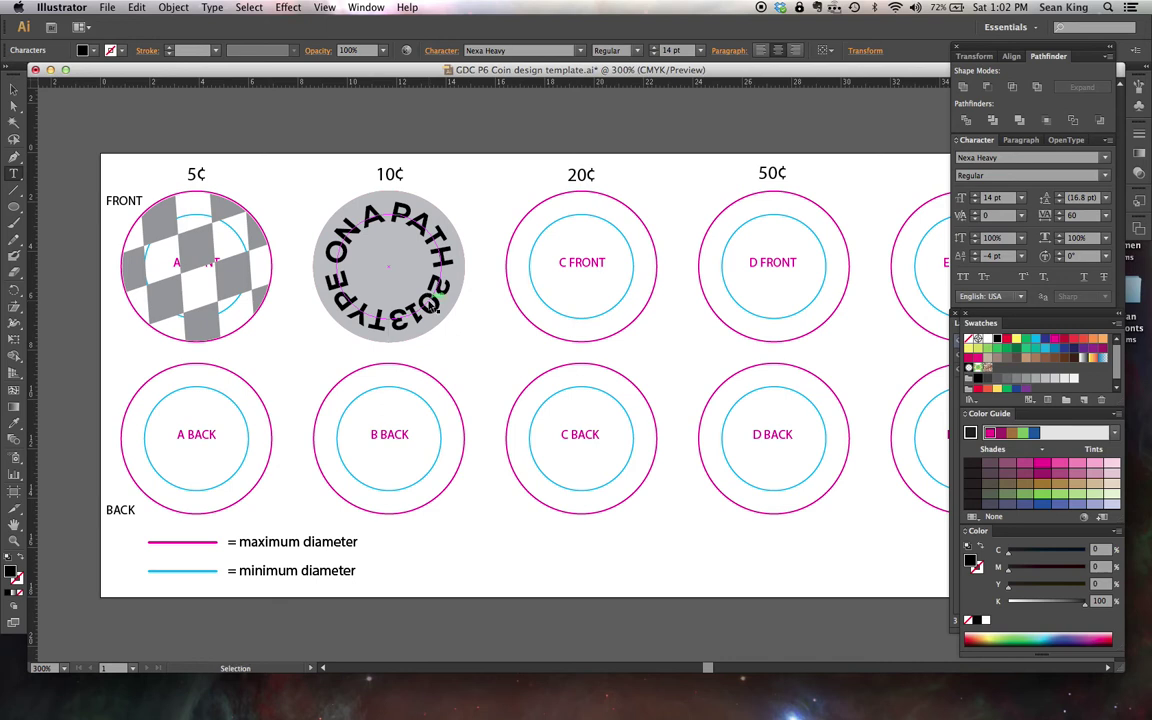
key("super+a")
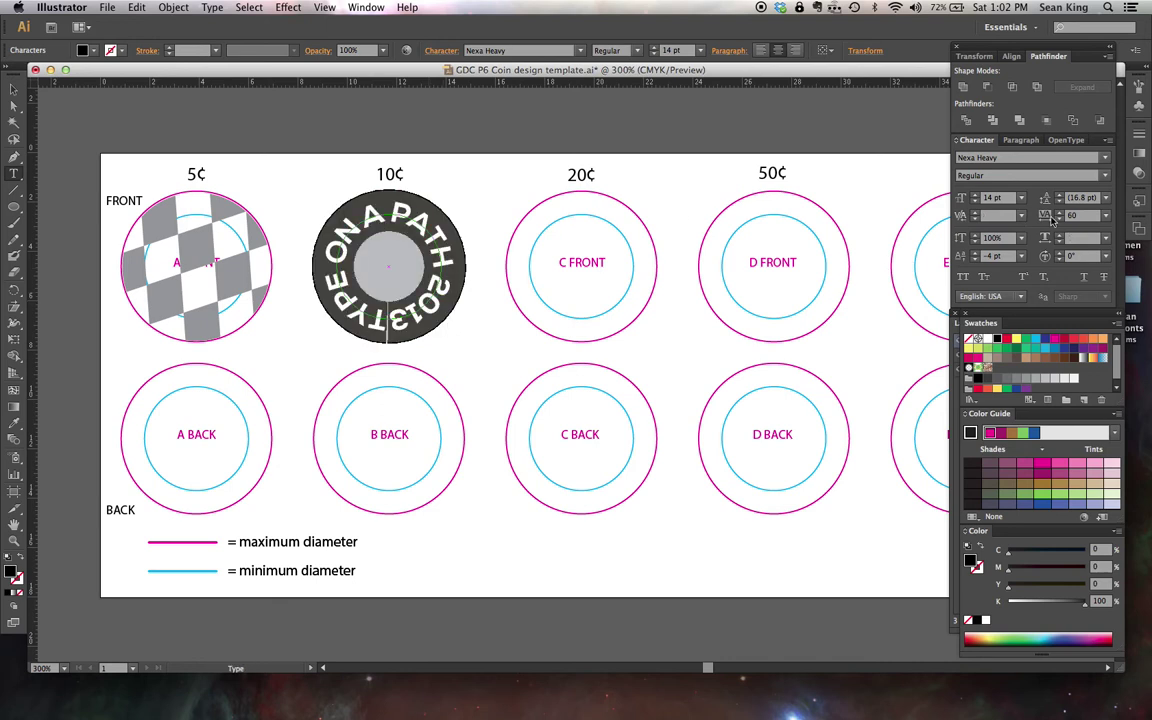
left_click(975, 201)
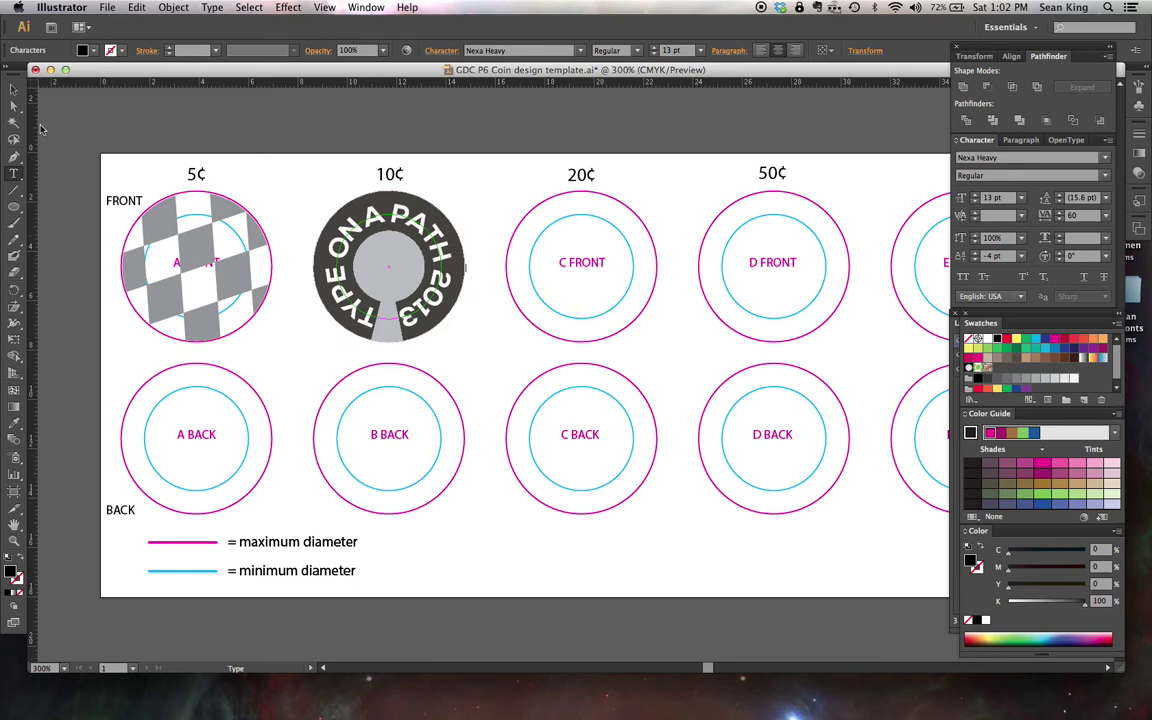
left_click(13, 105)
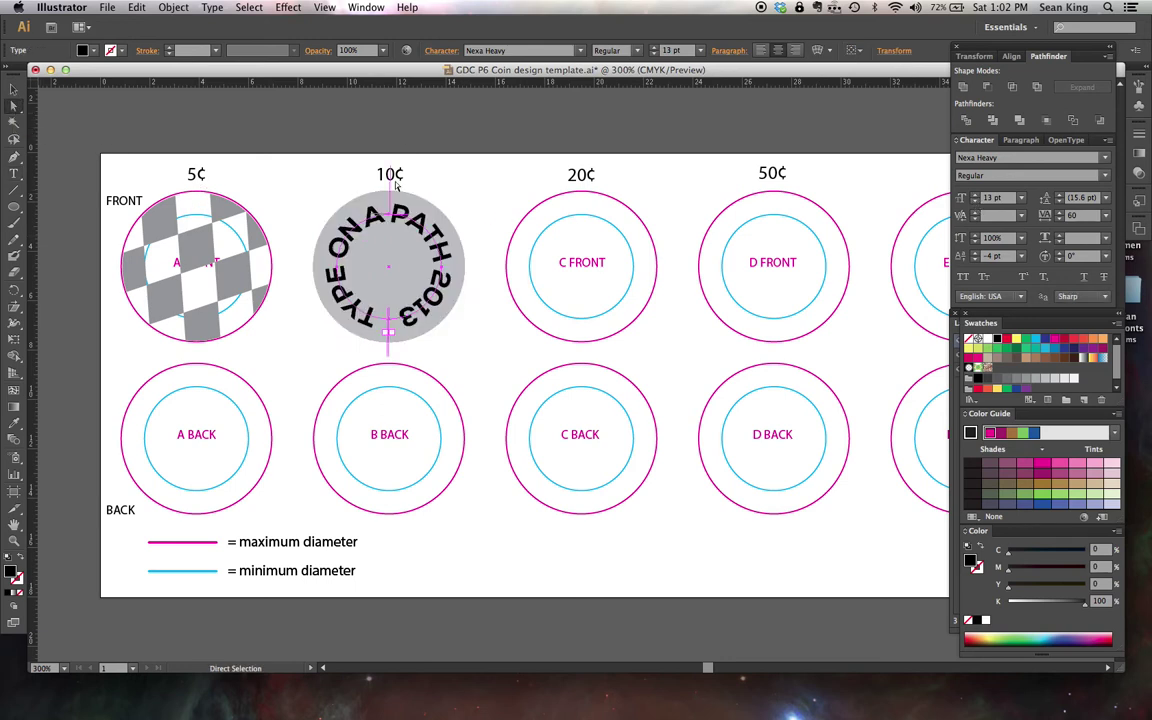
left_click_drag(390, 190, 457, 224)
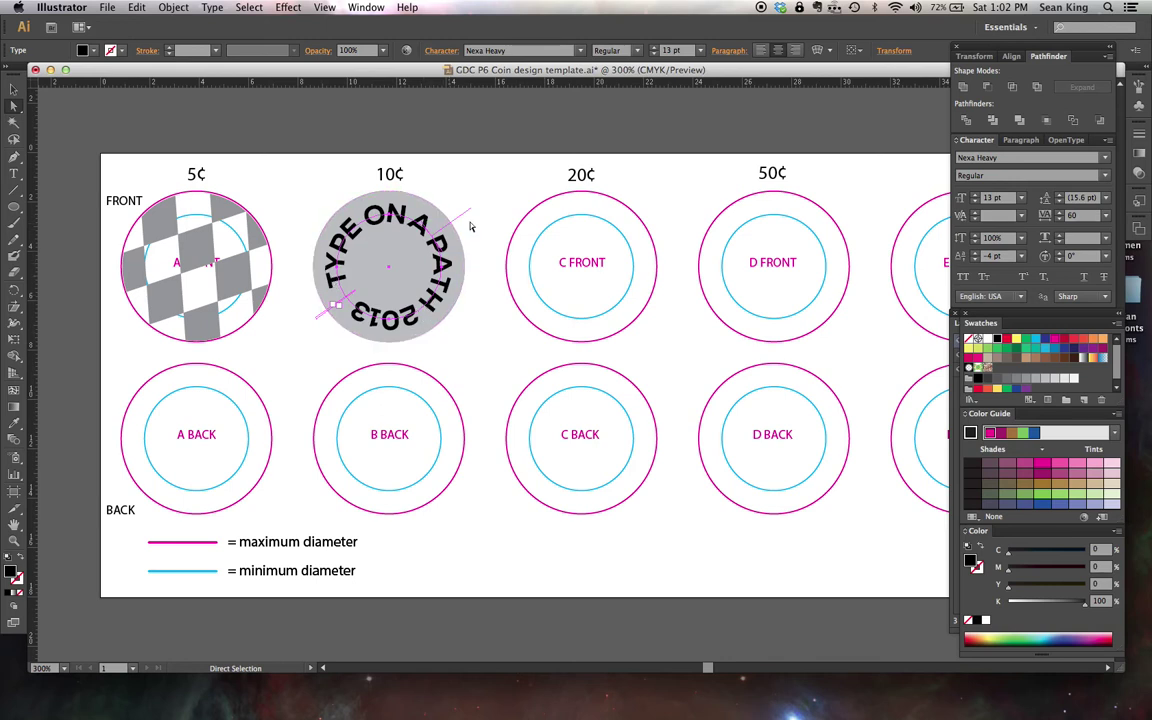
left_click_drag(464, 218, 417, 252)
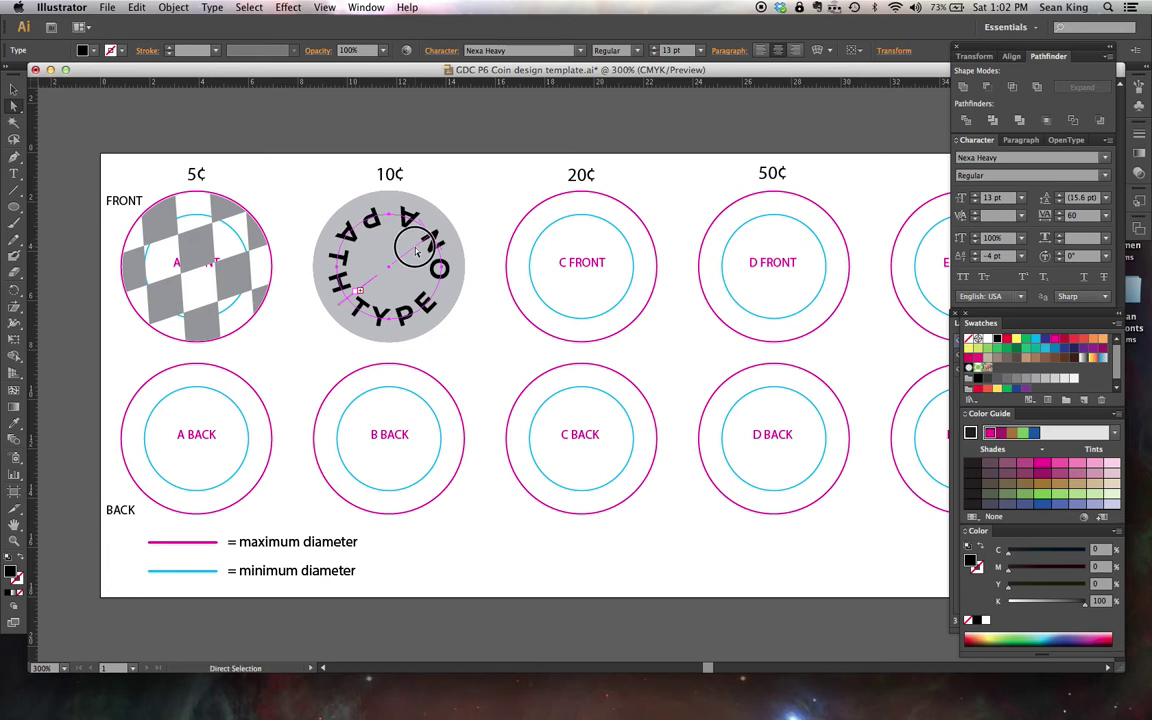
mouse_move(372, 222)
left_mouse_down()
mouse_move(375, 190)
mouse_move(396, 195)
mouse_move(394, 228)
mouse_move(388, 216)
left_mouse_up()
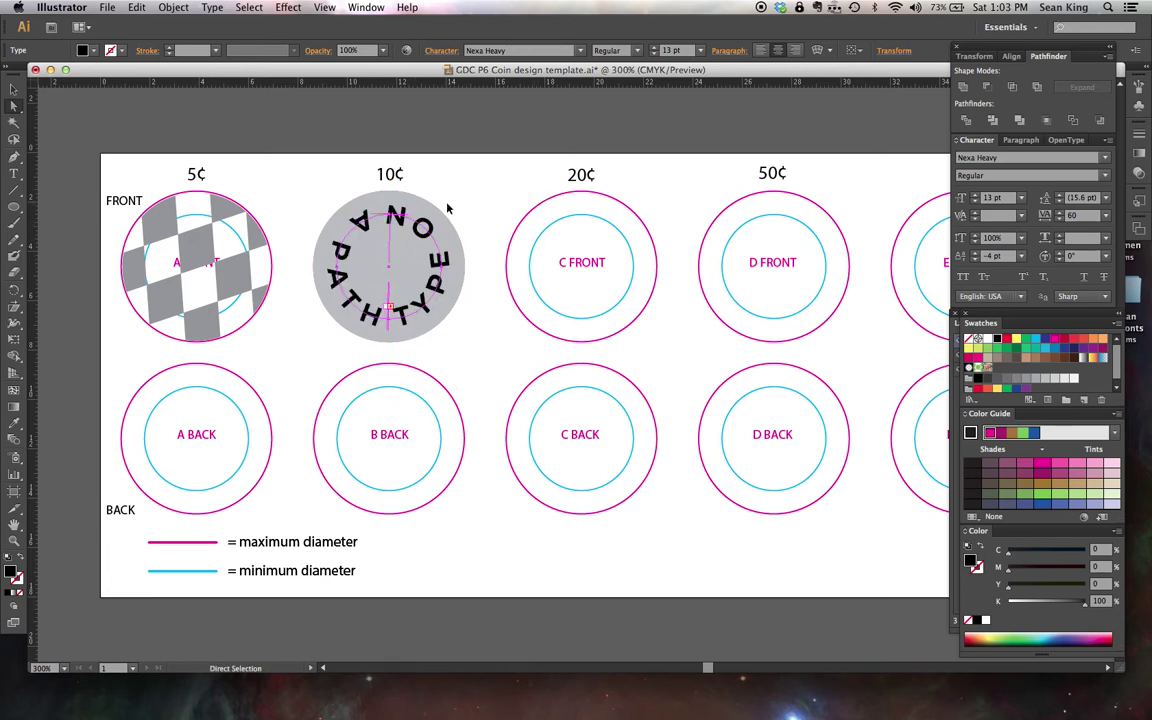
key("super+z")
key("super+z")
key("super+z")
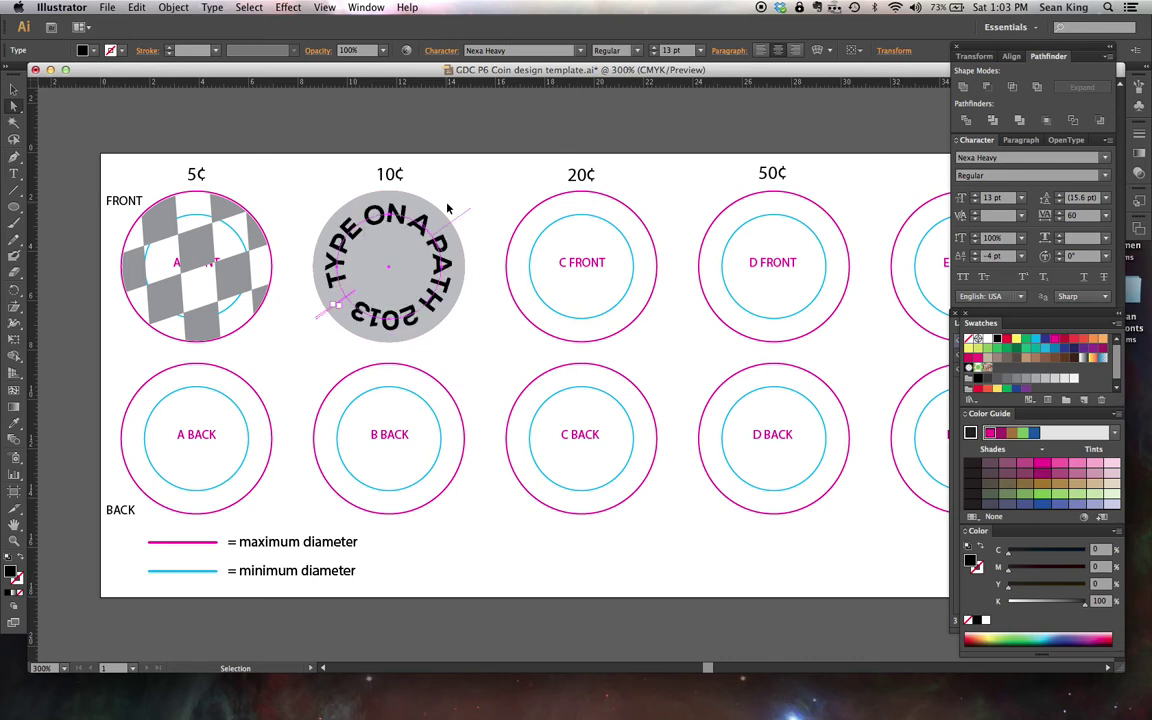
key("super+z")
key("super+z")
key("super+z")
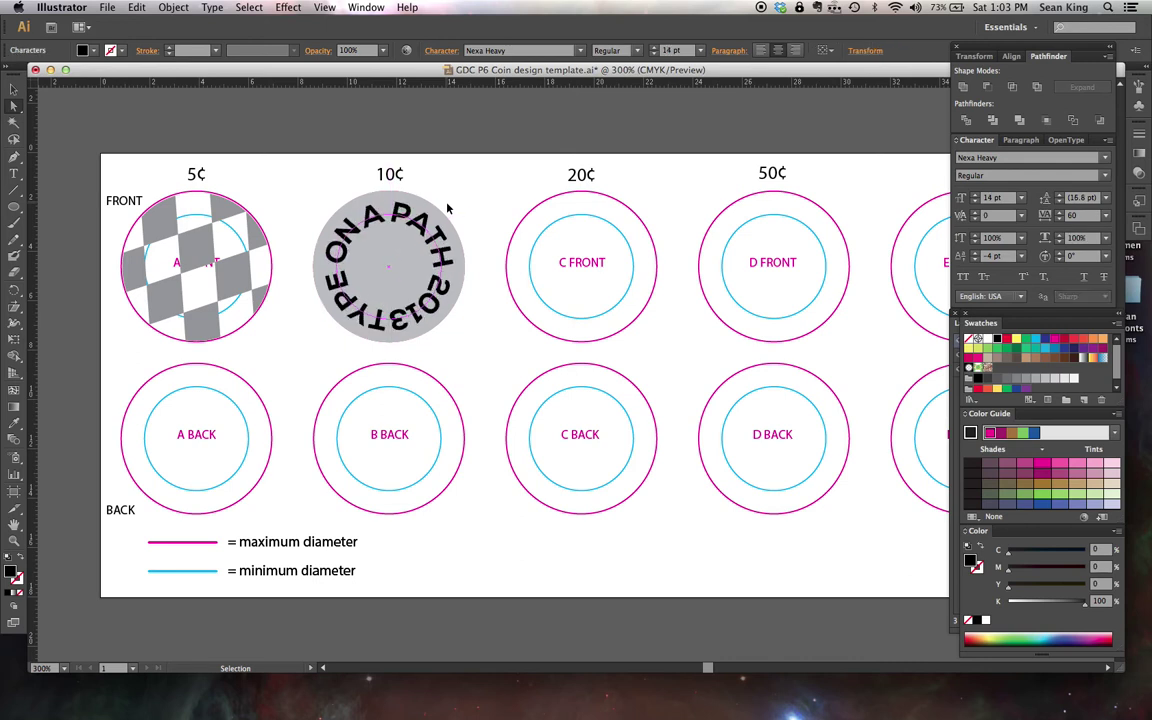
key("super+z")
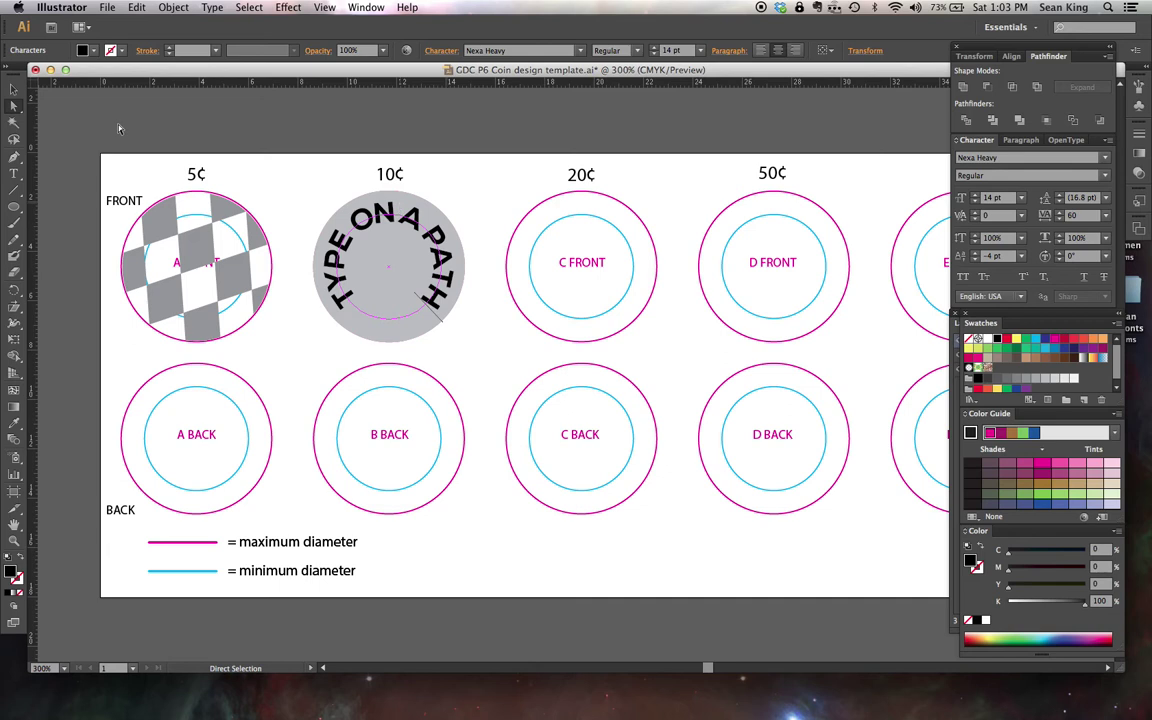
left_click(11, 102)
left_click(12, 89)
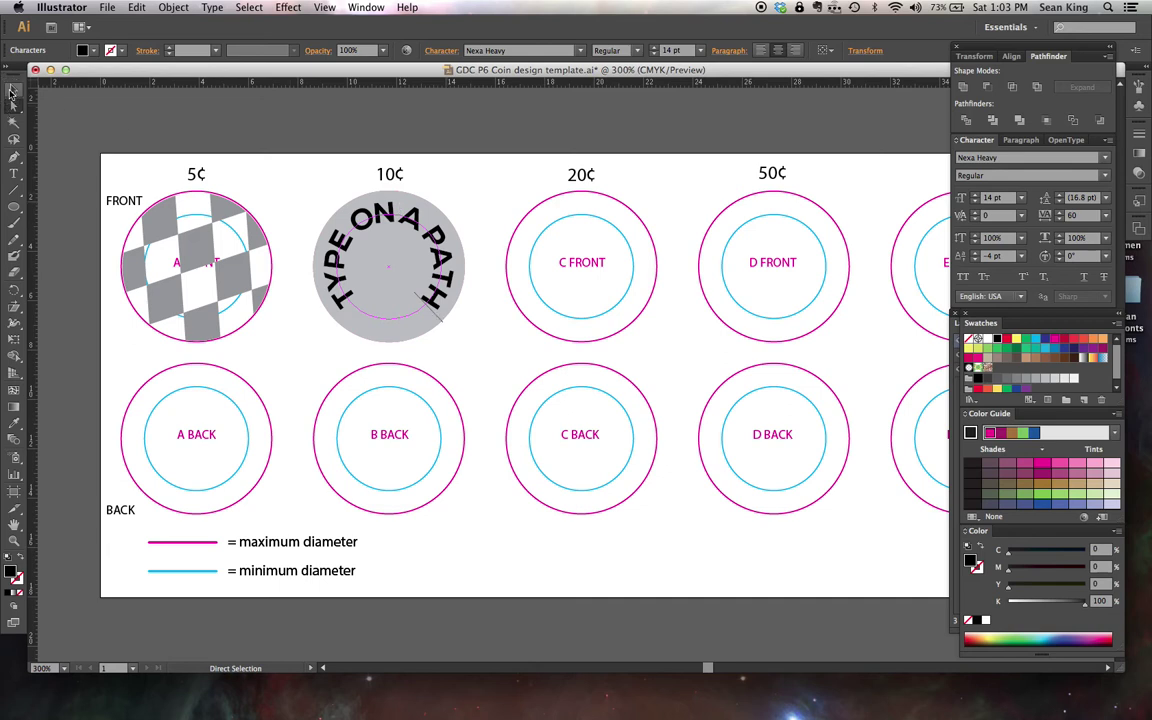
Duplicate the 10¢ gray circle and its arched text onto the 20¢ coin, then deselect.
left_click(466, 182)
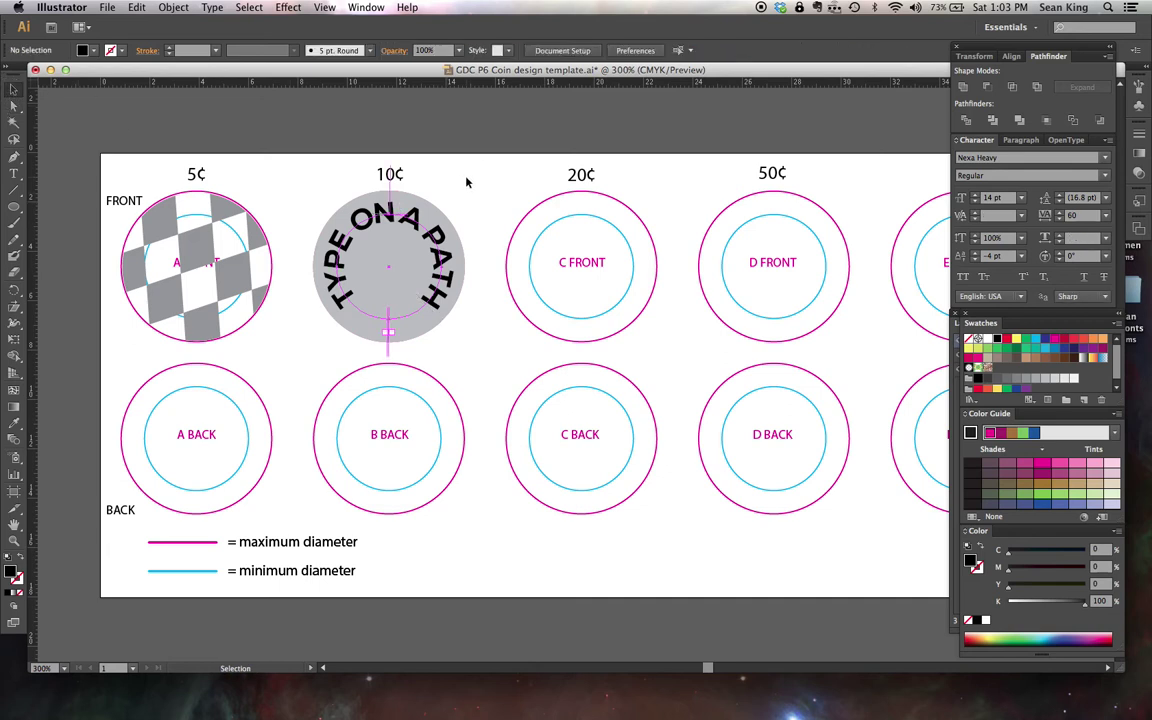
left_click(404, 267)
left_click(400, 225)
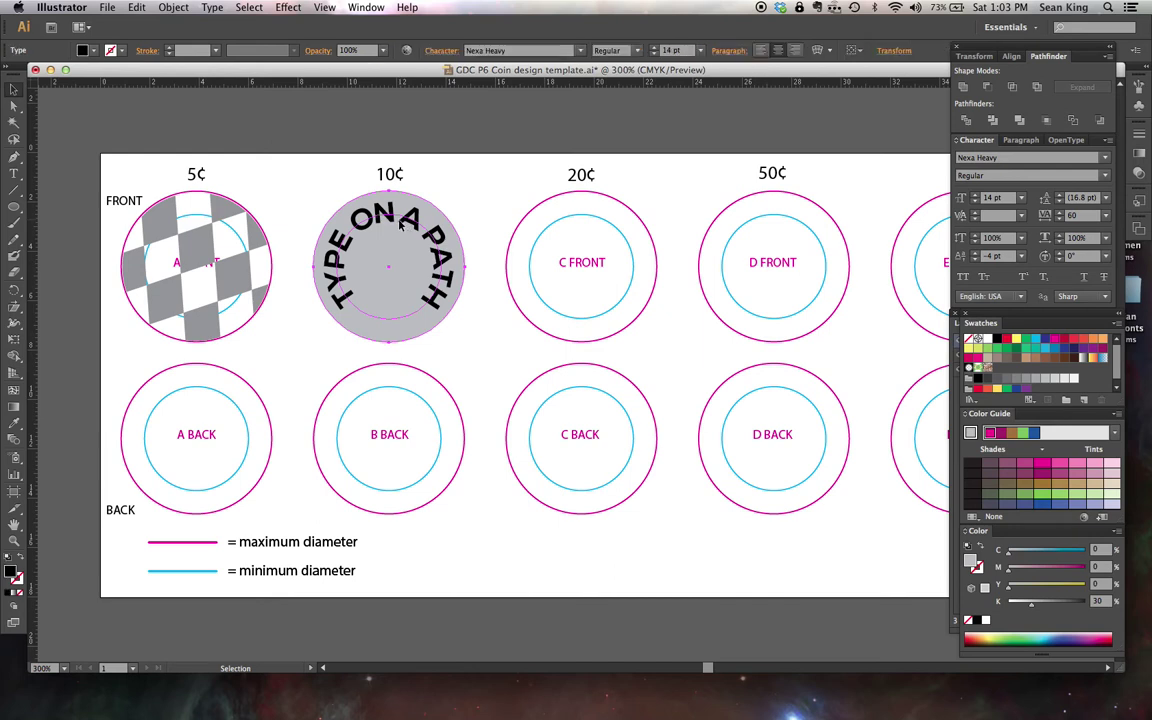
left_click(410, 204, "shift")
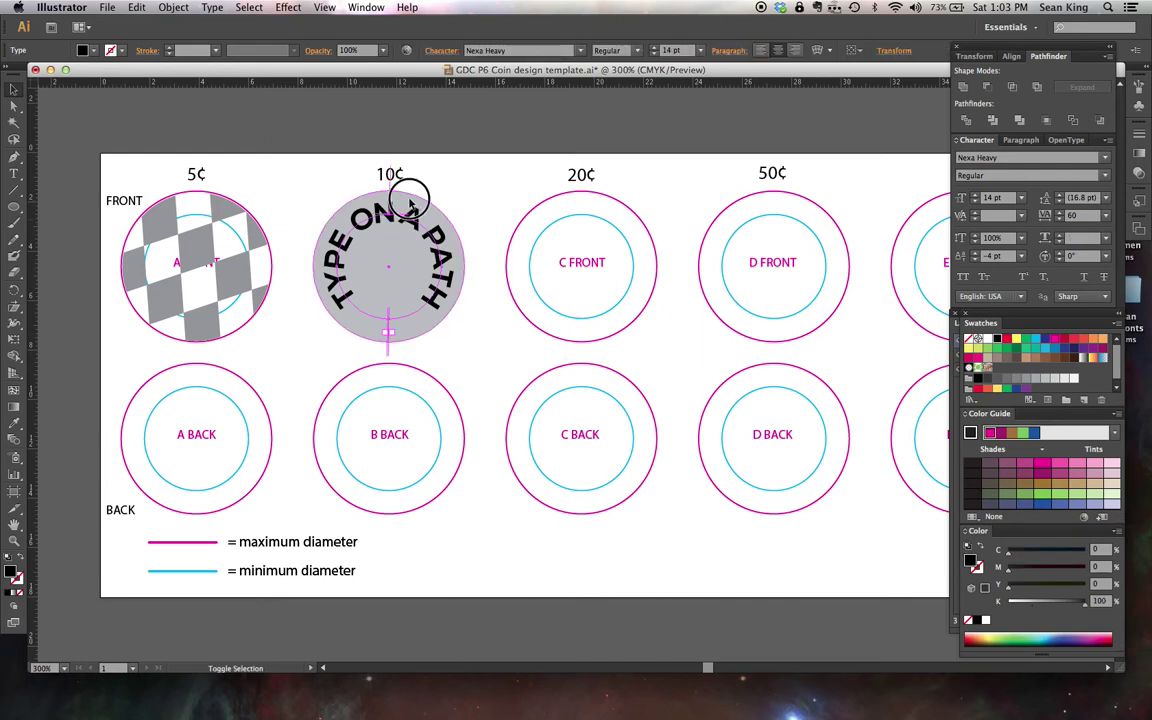
left_click_drag(417, 203, 601, 213)
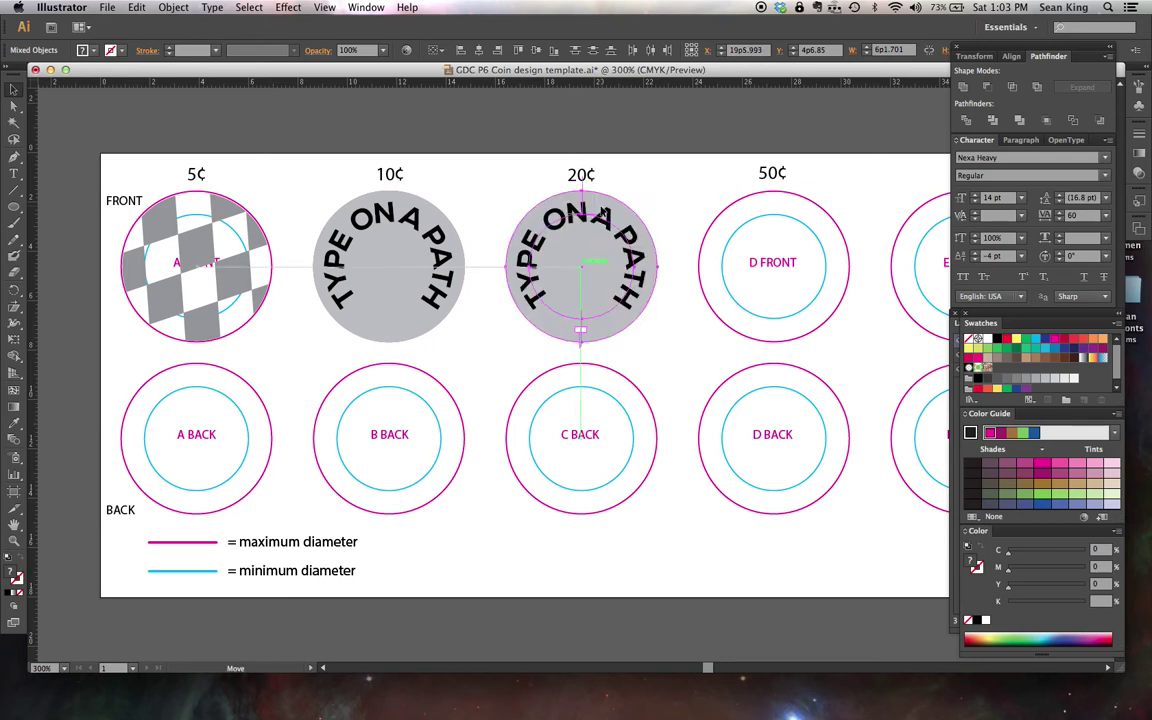
left_click(660, 184)
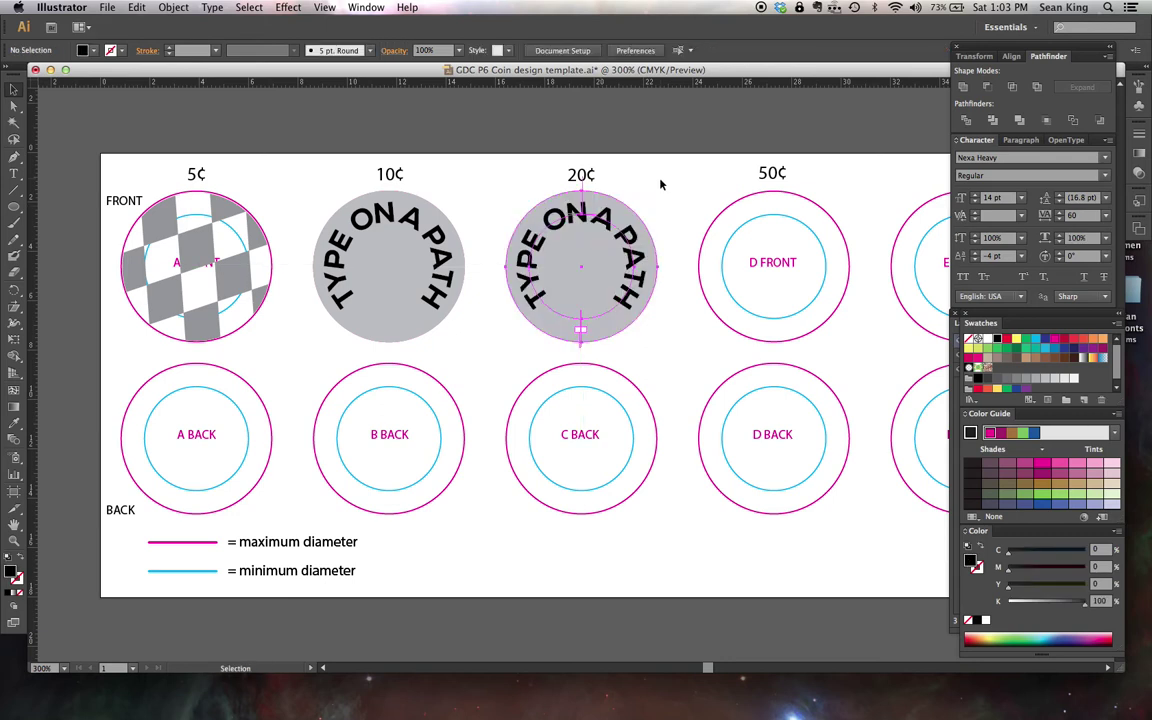
left_click(14, 172)
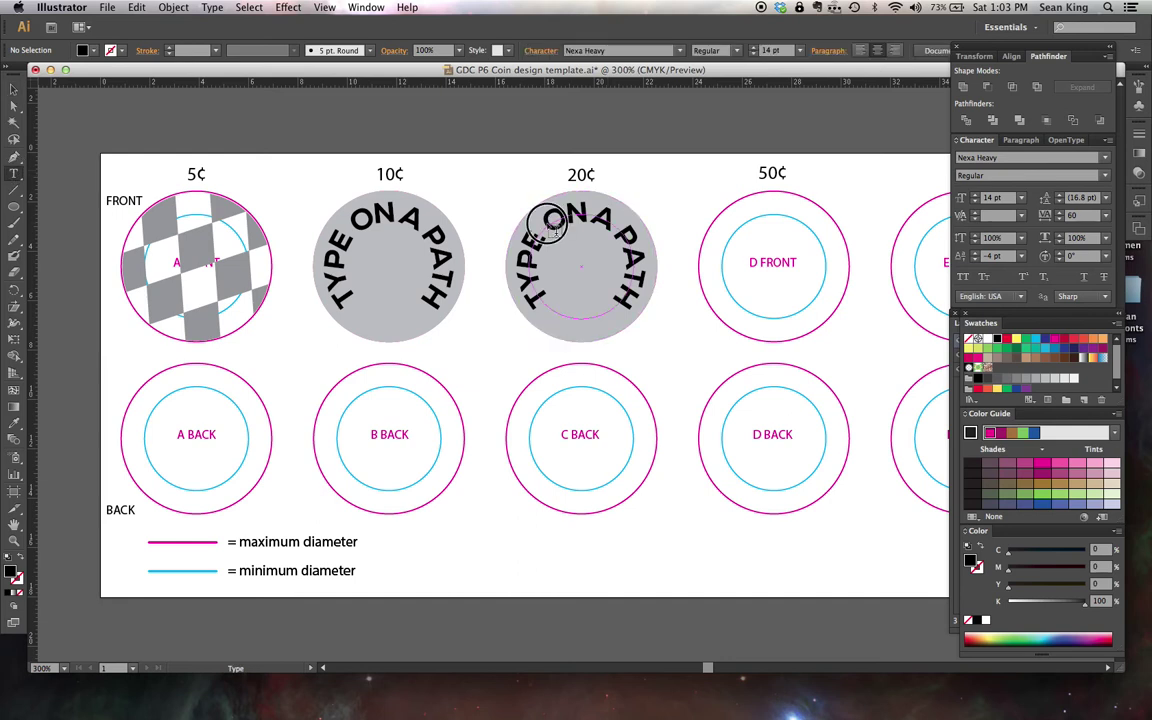
Replace 'ON A PATH' with 'ABOVE' in the 20¢ coin's arched text.
left_click_drag(533, 218, 629, 315)
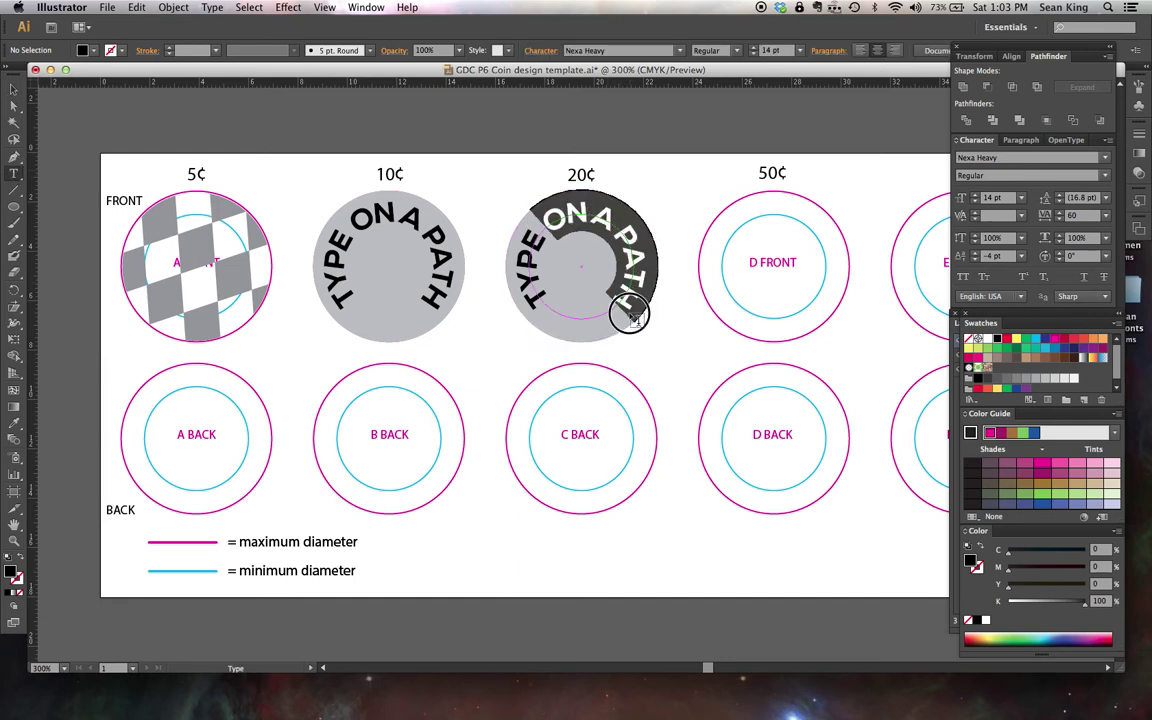
key("BackSpace")
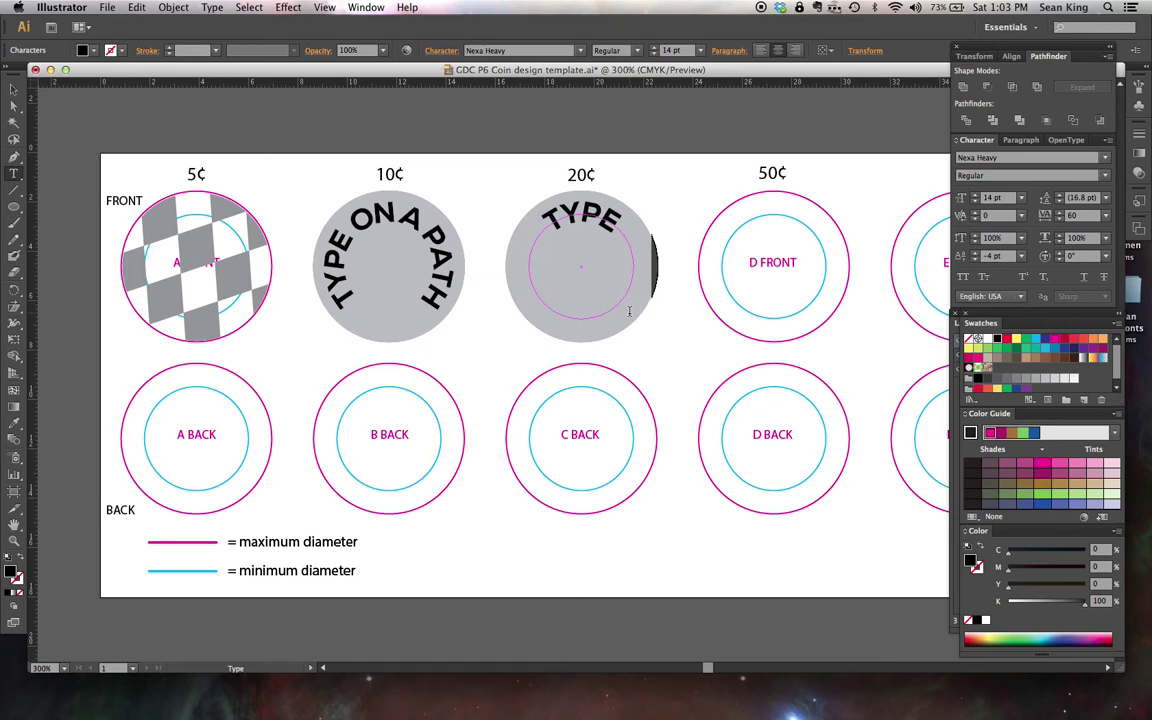
type("ABOVE")
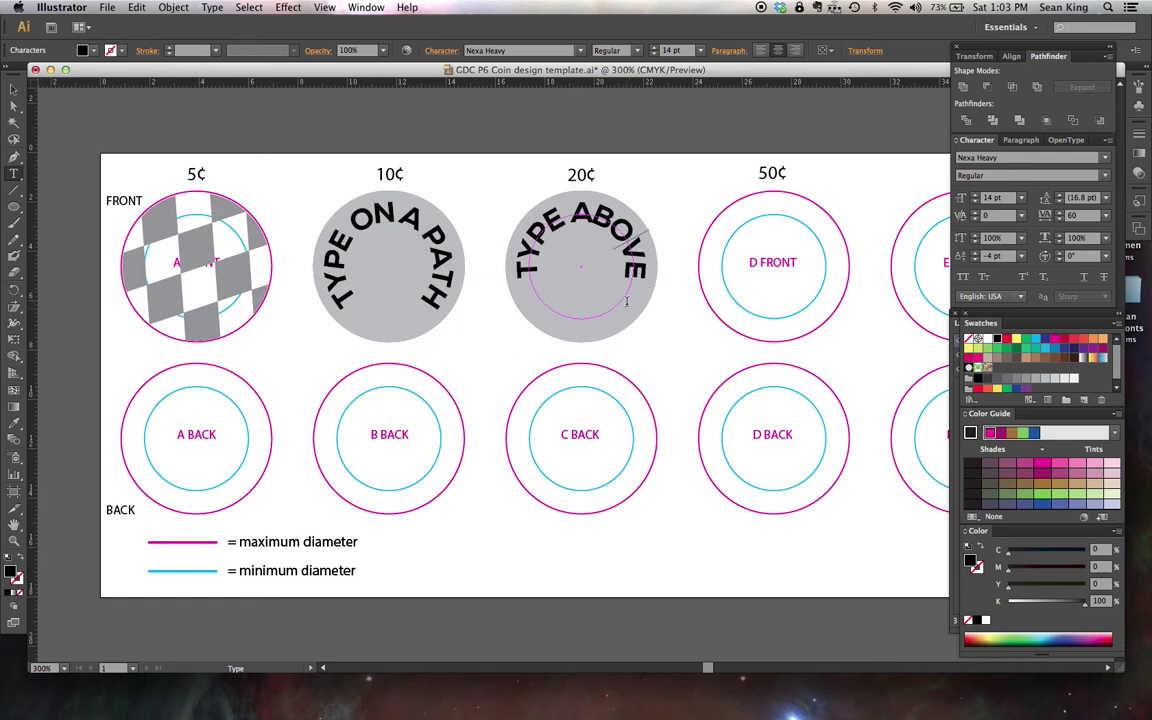
Widen kerning between O and V, set kerning 50 between A and B, then deselect.
key("Left")
key("alt+Right")
key("Left")
key("Left")
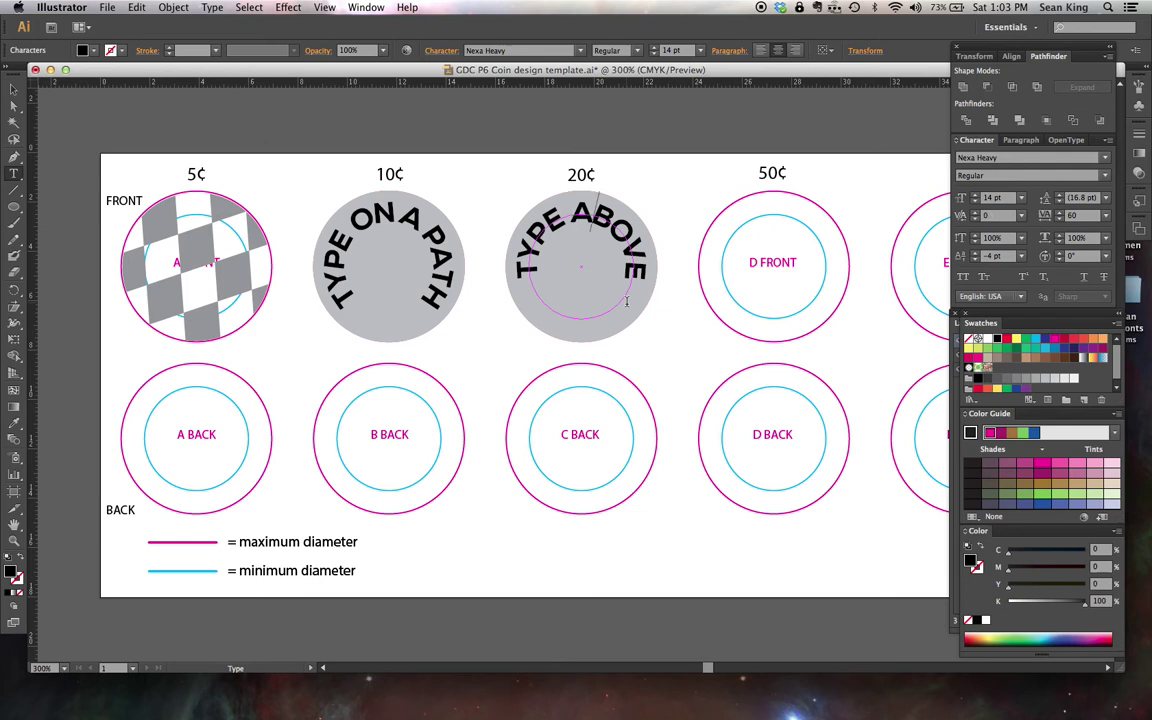
left_click(1022, 216)
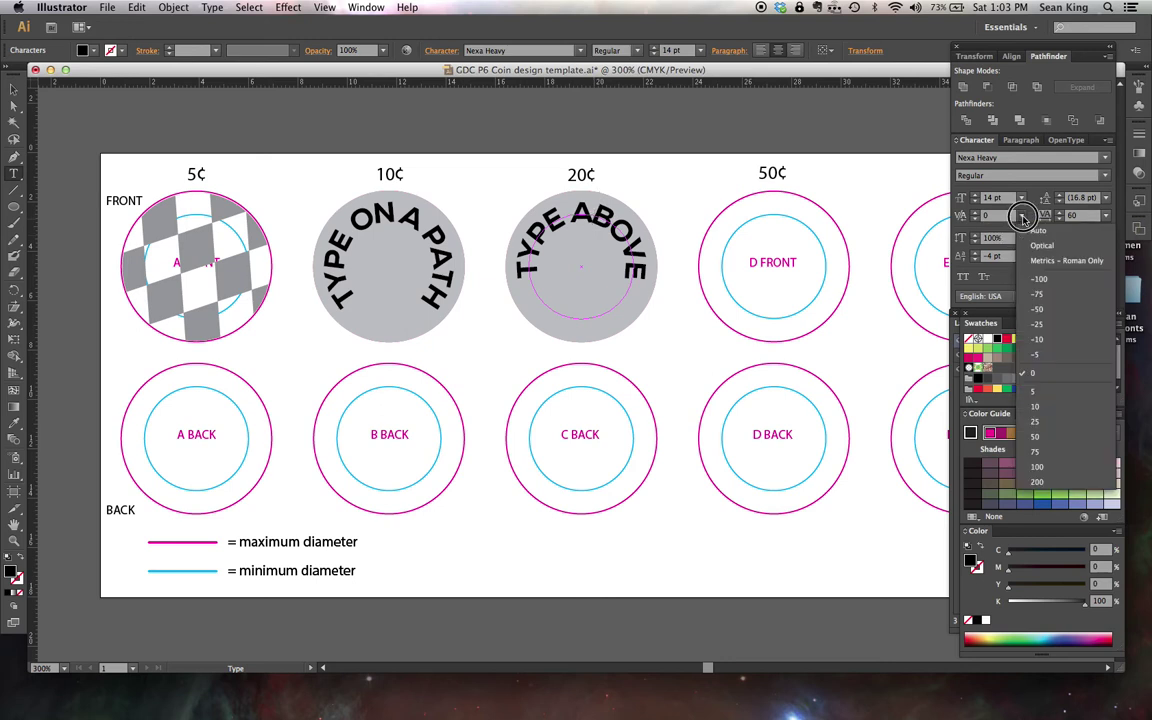
left_click(1039, 432)
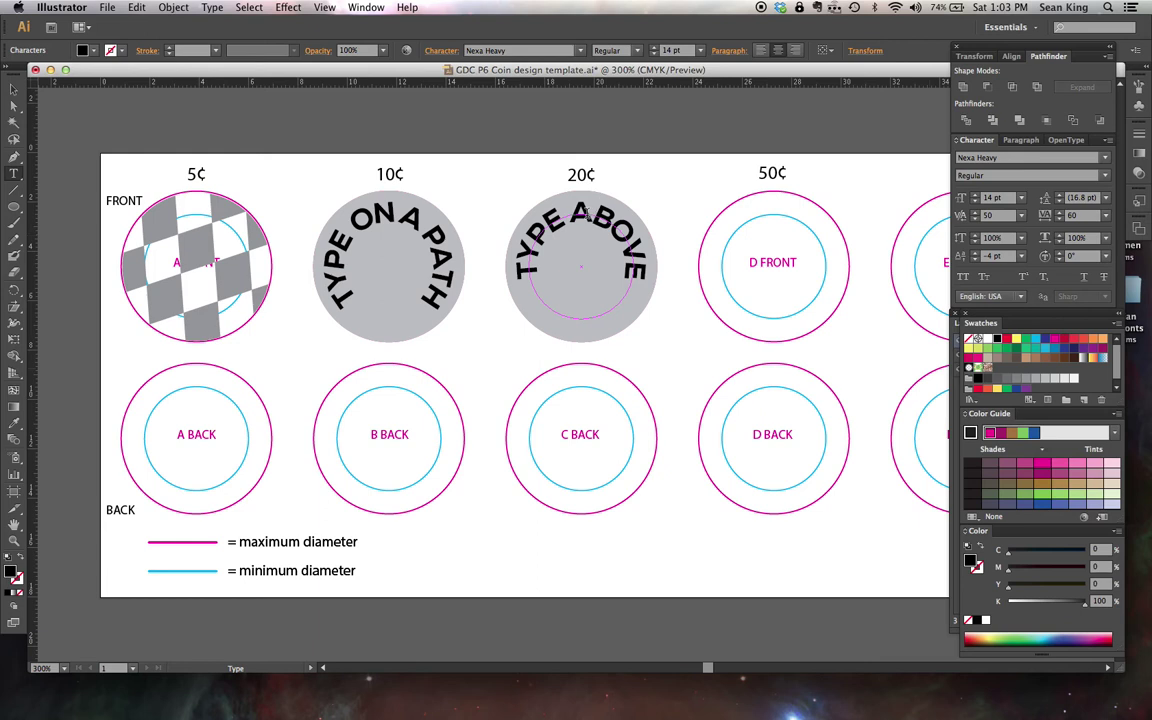
left_click(14, 89)
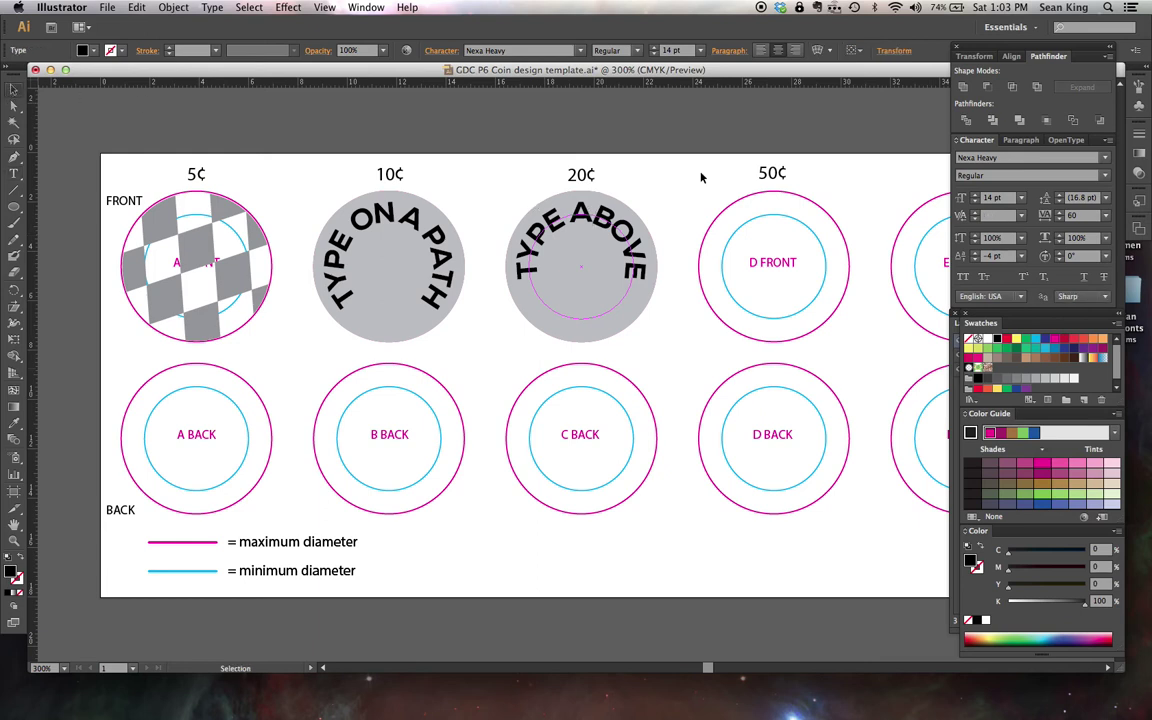
left_click(684, 197)
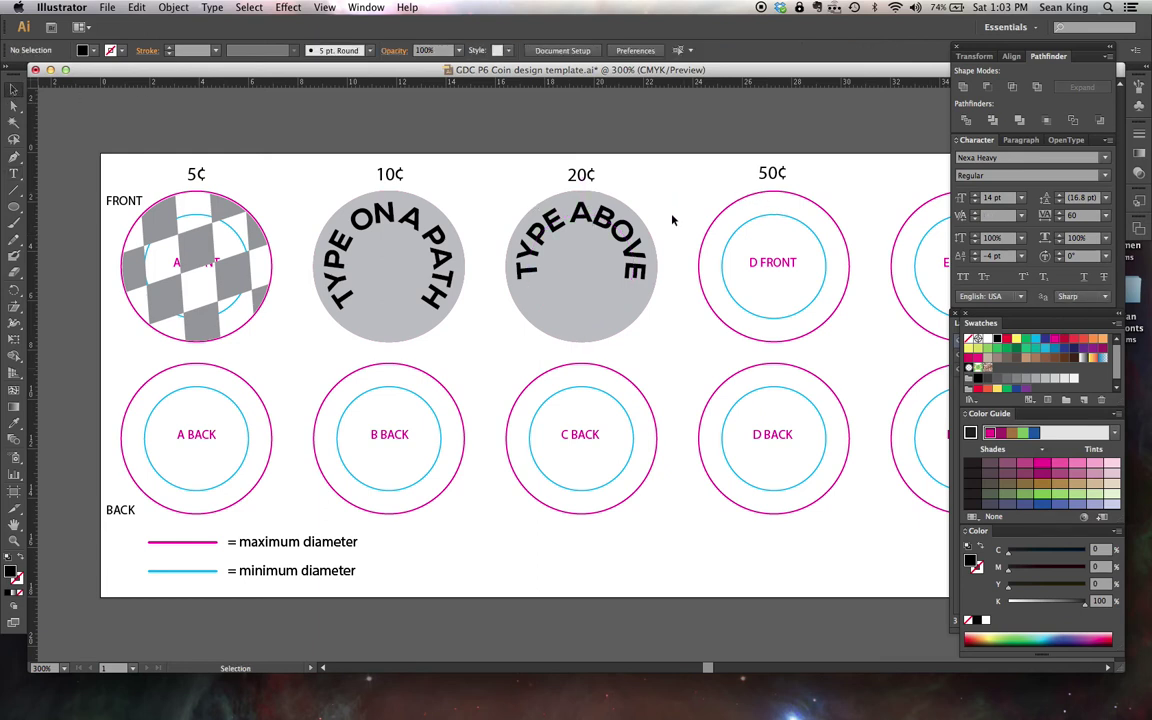
left_click(598, 215)
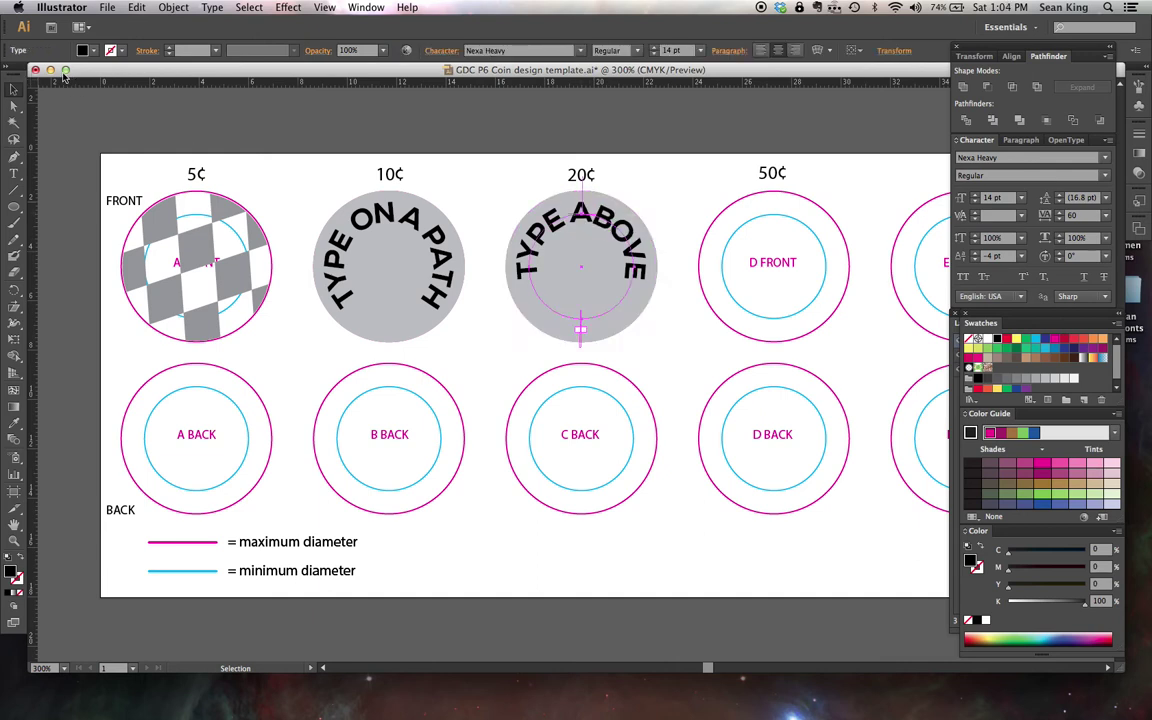
left_click(14, 105)
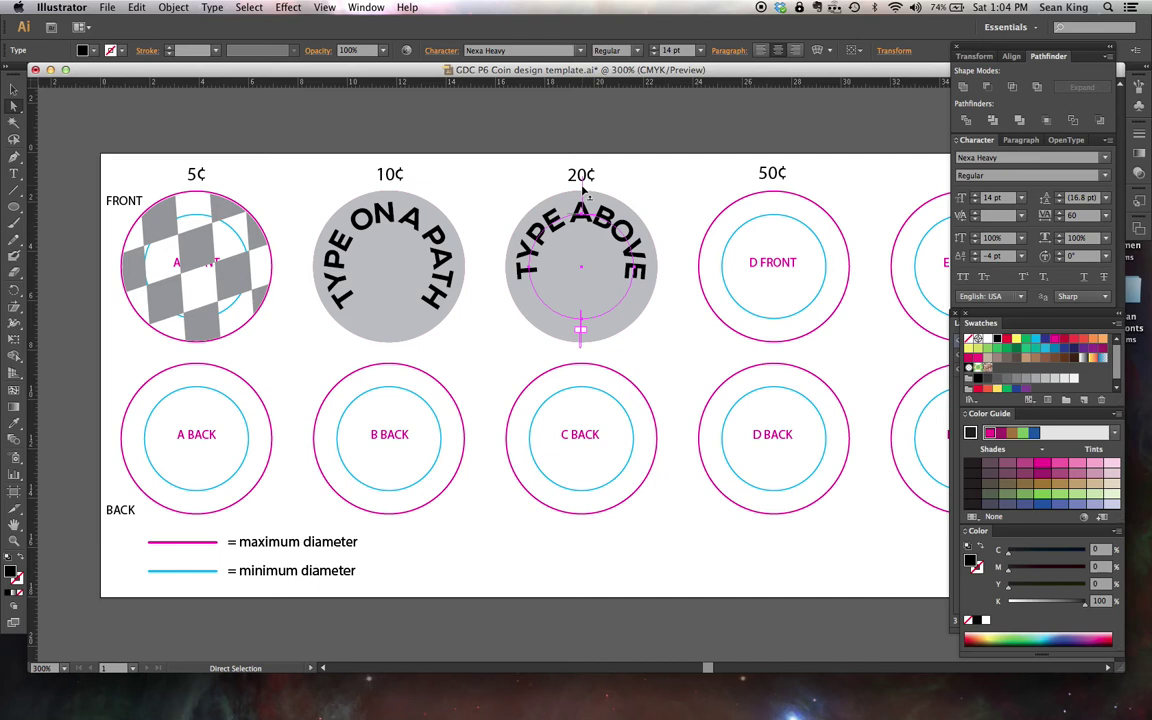
left_click_drag(584, 192, 510, 275)
left_click_drag(584, 188, 584, 234)
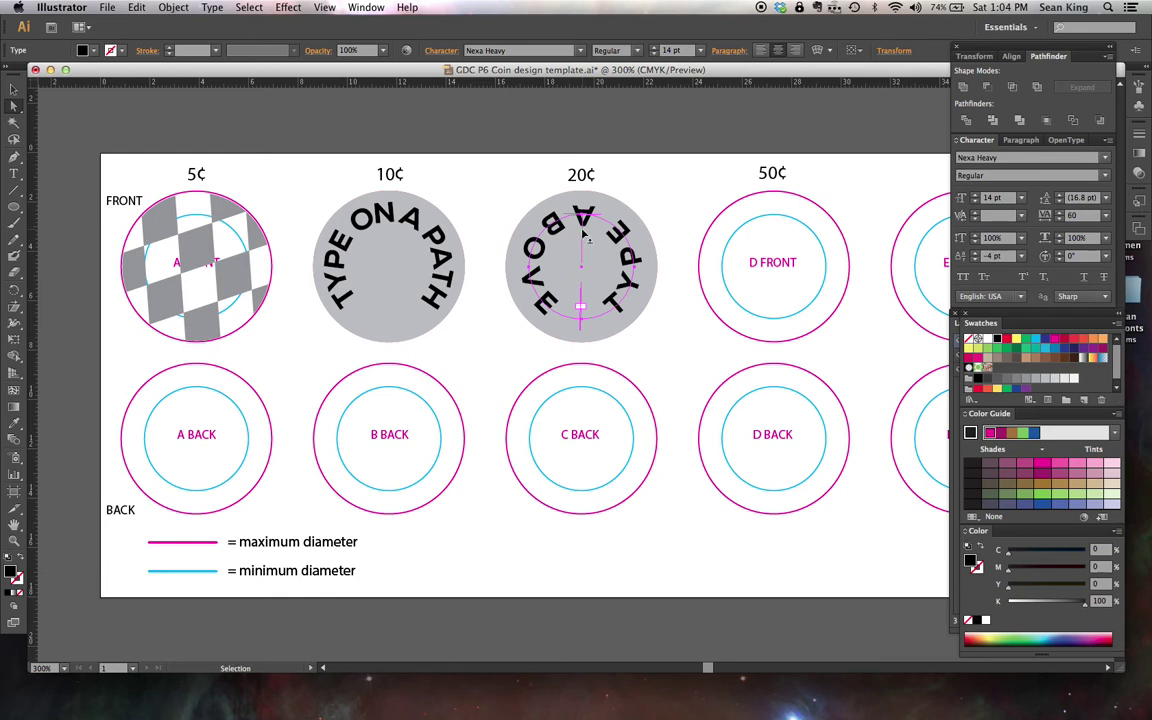
key("super+z")
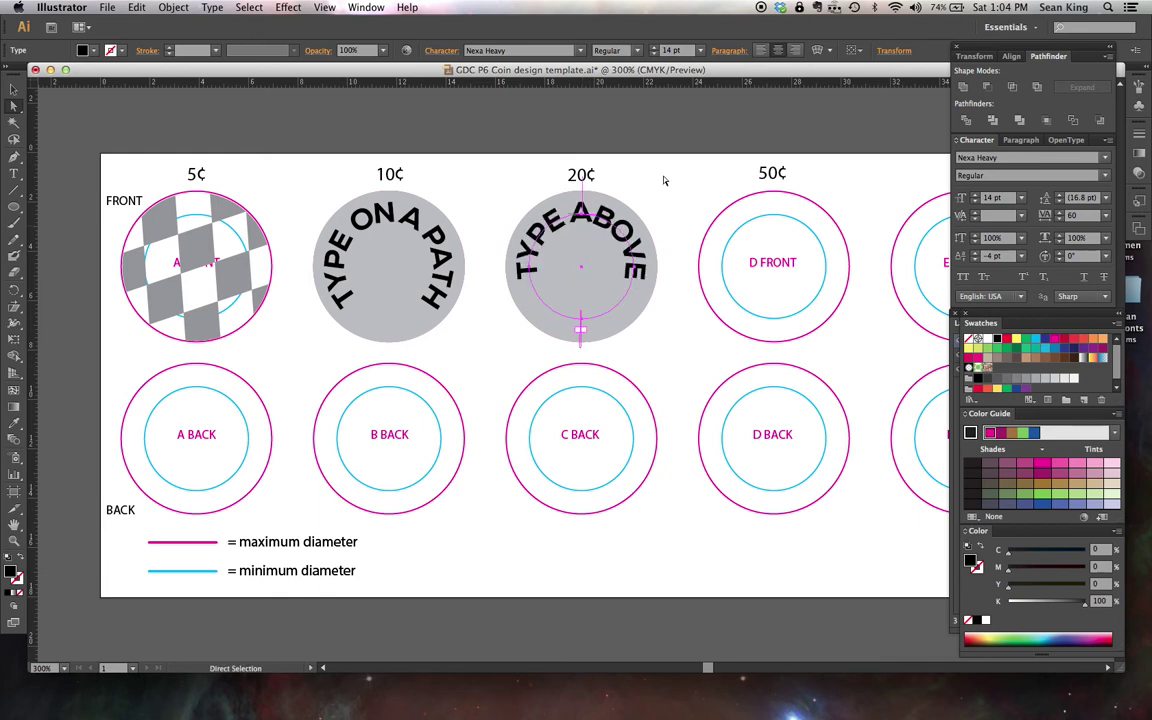
key("v")
left_click(656, 182)
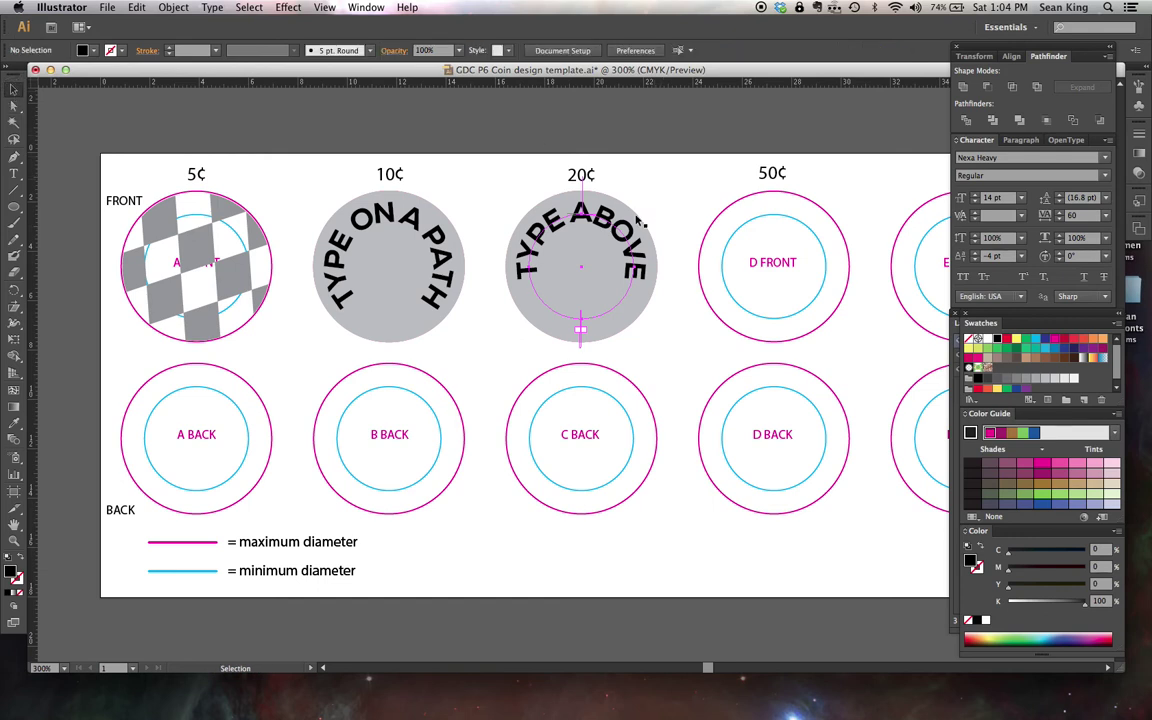
In Outline view, draw a circle outward from the 20¢ coin's centre.
left_click(584, 273)
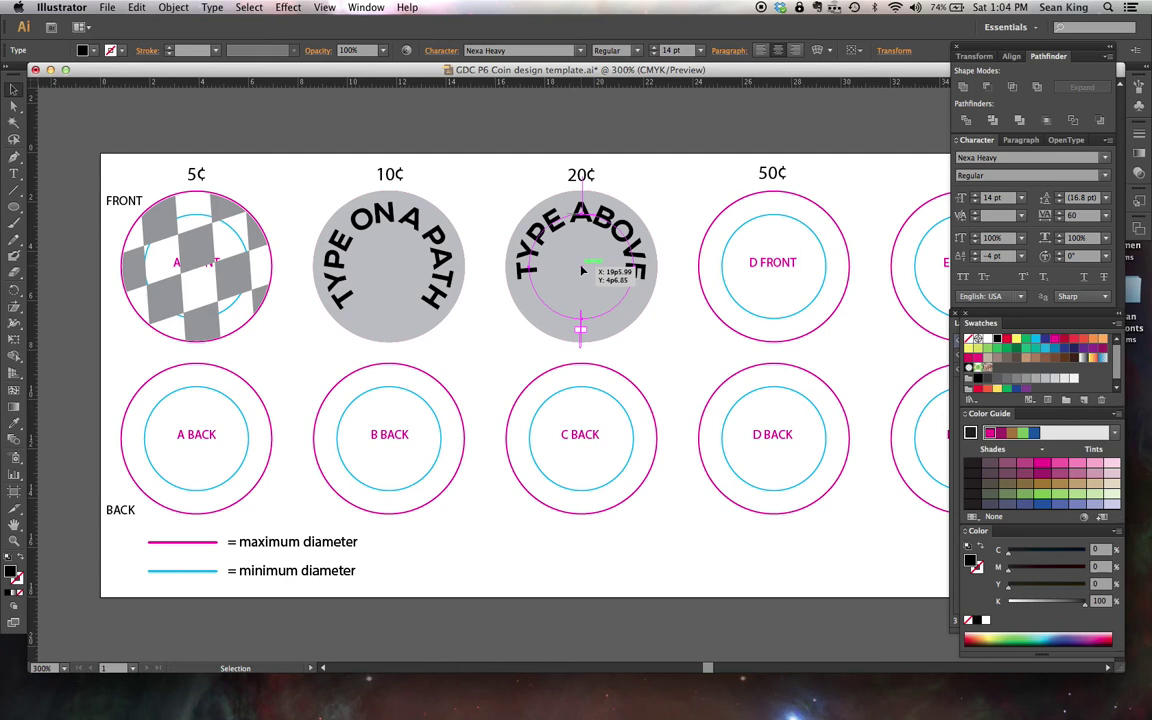
key("super+y")
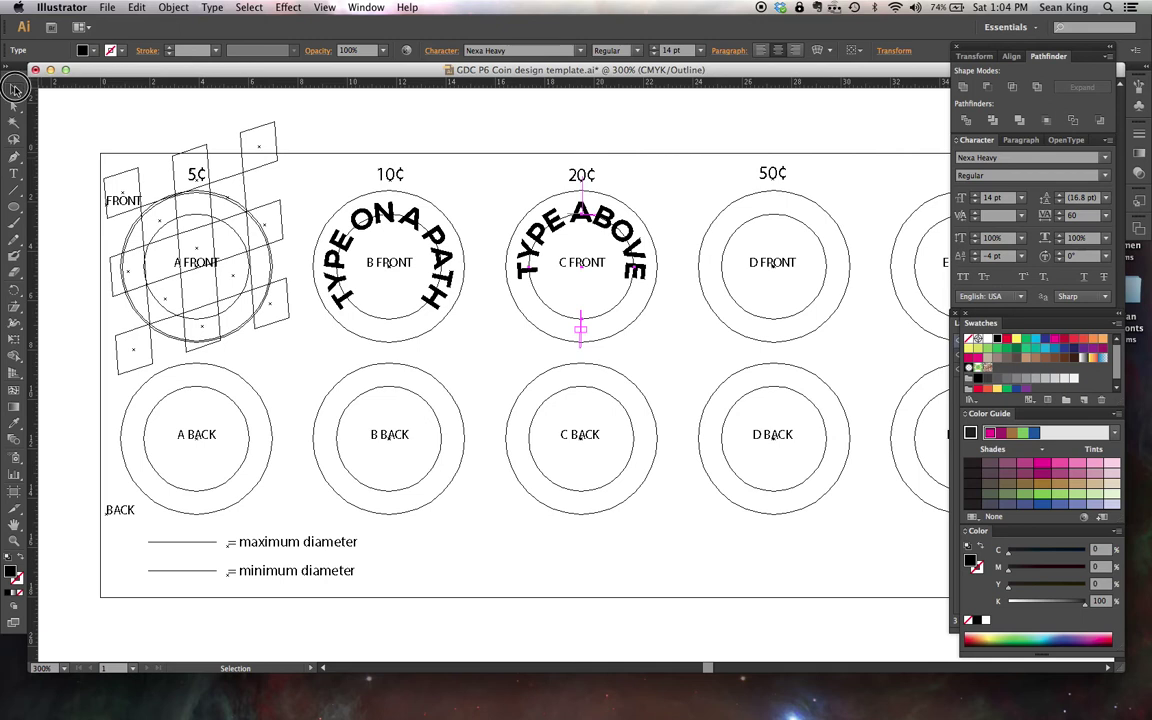
left_click(487, 115)
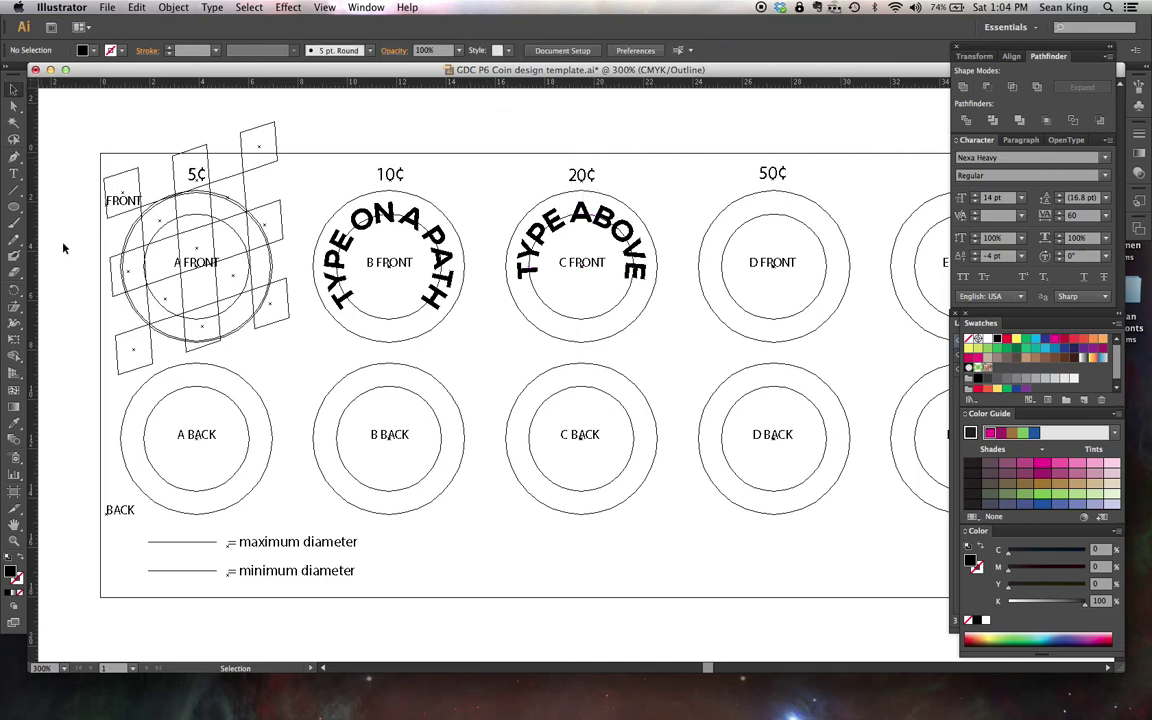
left_click(14, 207)
key("super+semicolon")
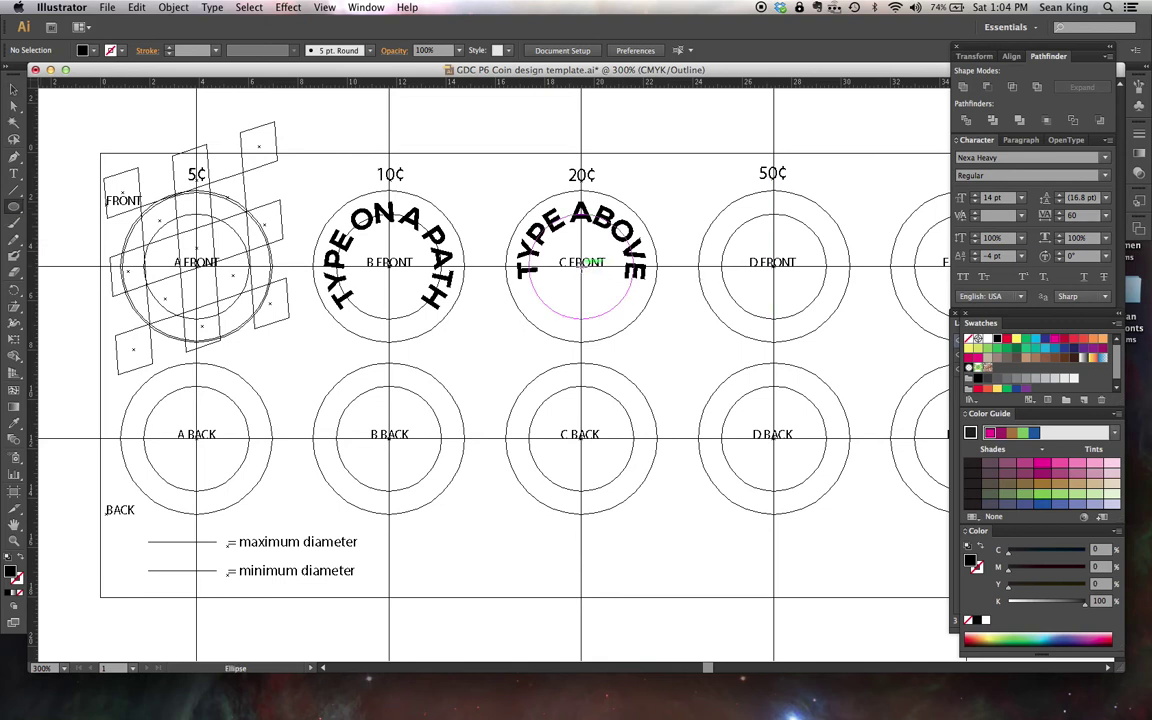
left_click_drag(582, 262, 632, 296)
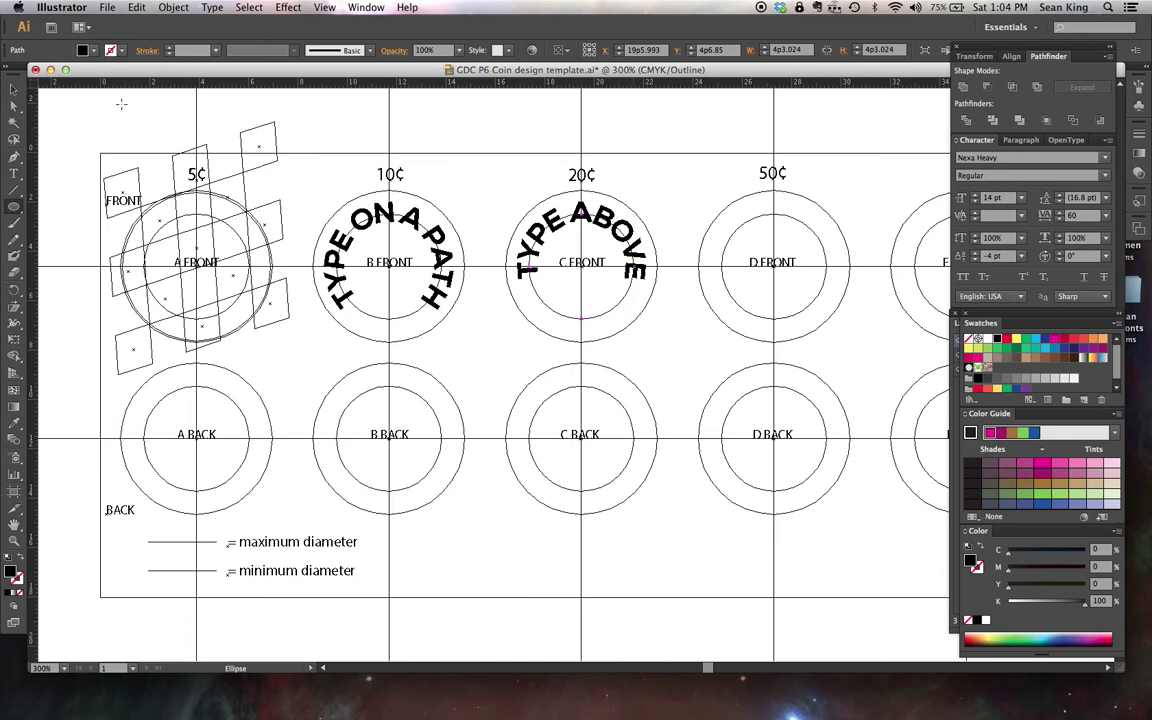
Return to Preview and nudge the black circle 10 pt down.
left_click(13, 91)
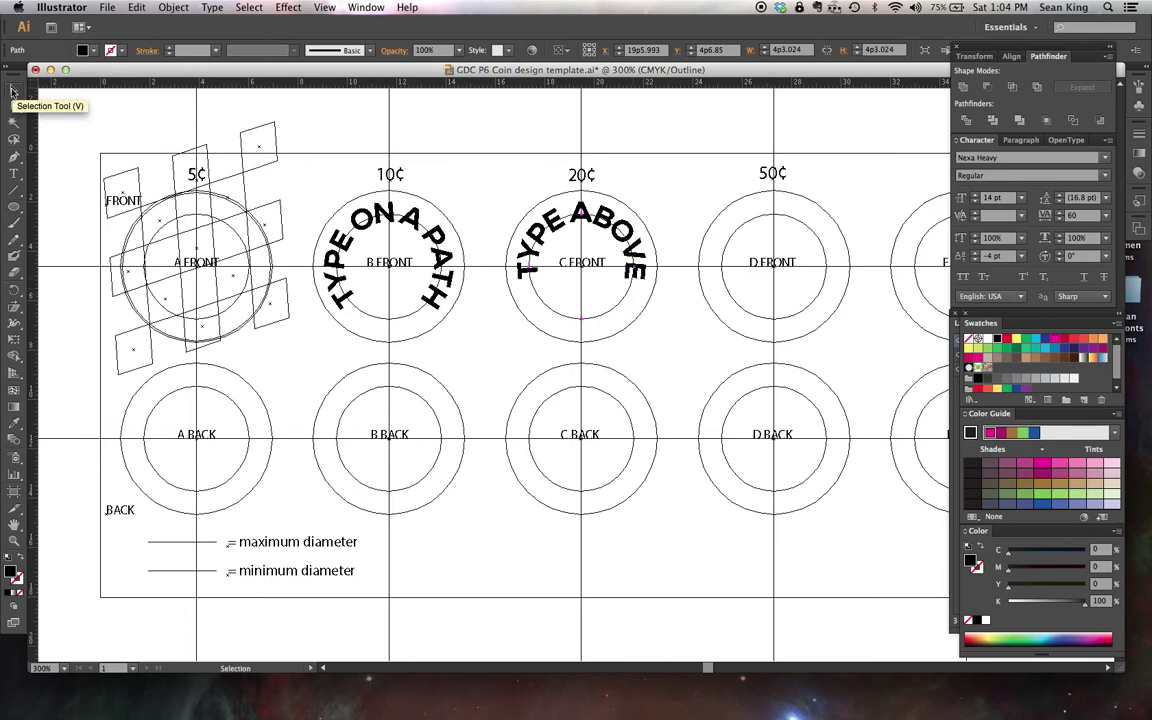
key("super+y")
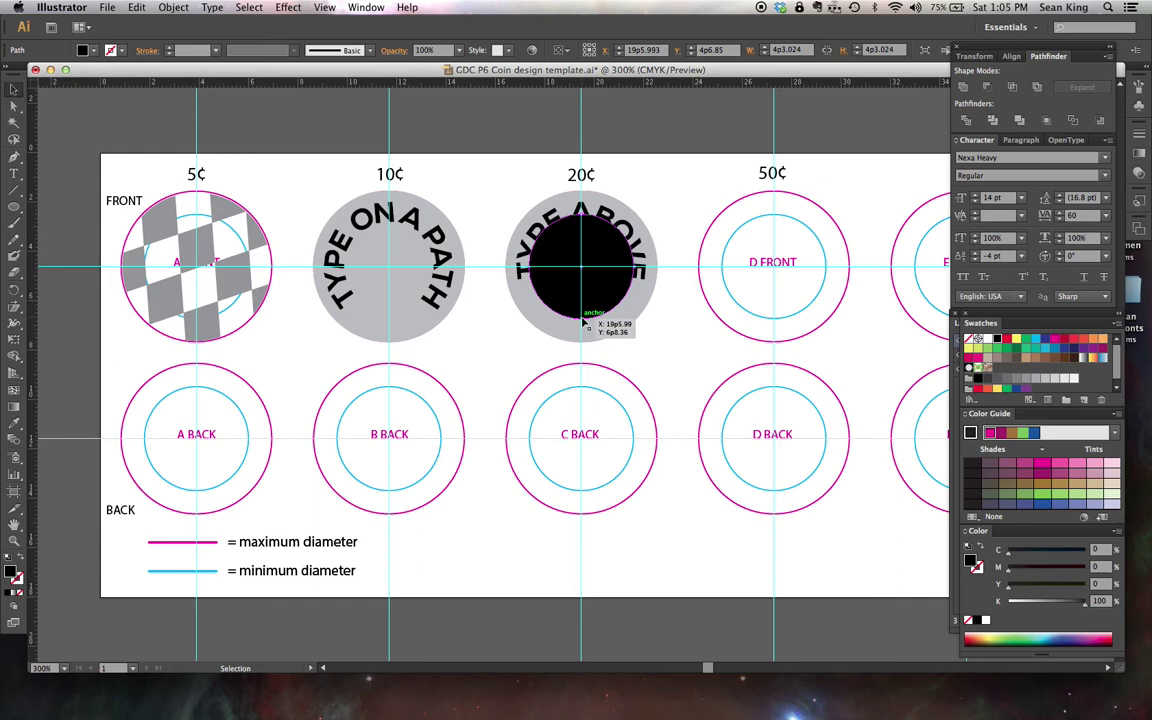
key("shift")
key("shift+Down")
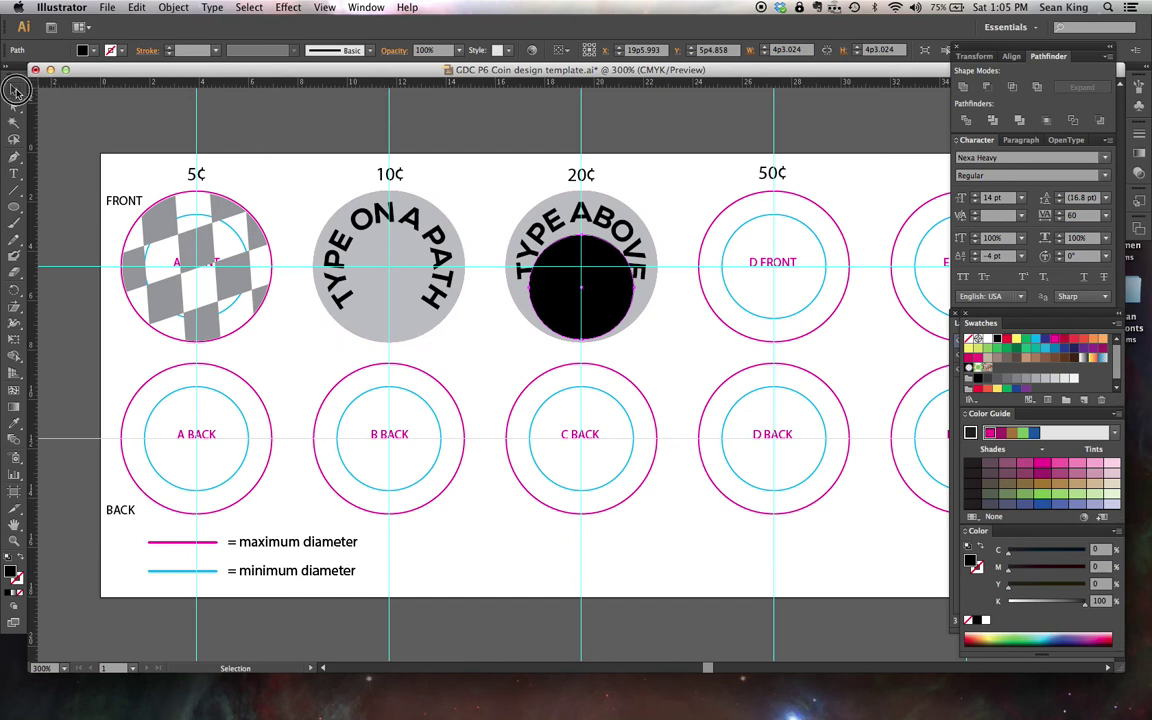
Turn the black inner circle into a Type on a Path line reading 'TYPE BELOW'.
left_click(14, 173)
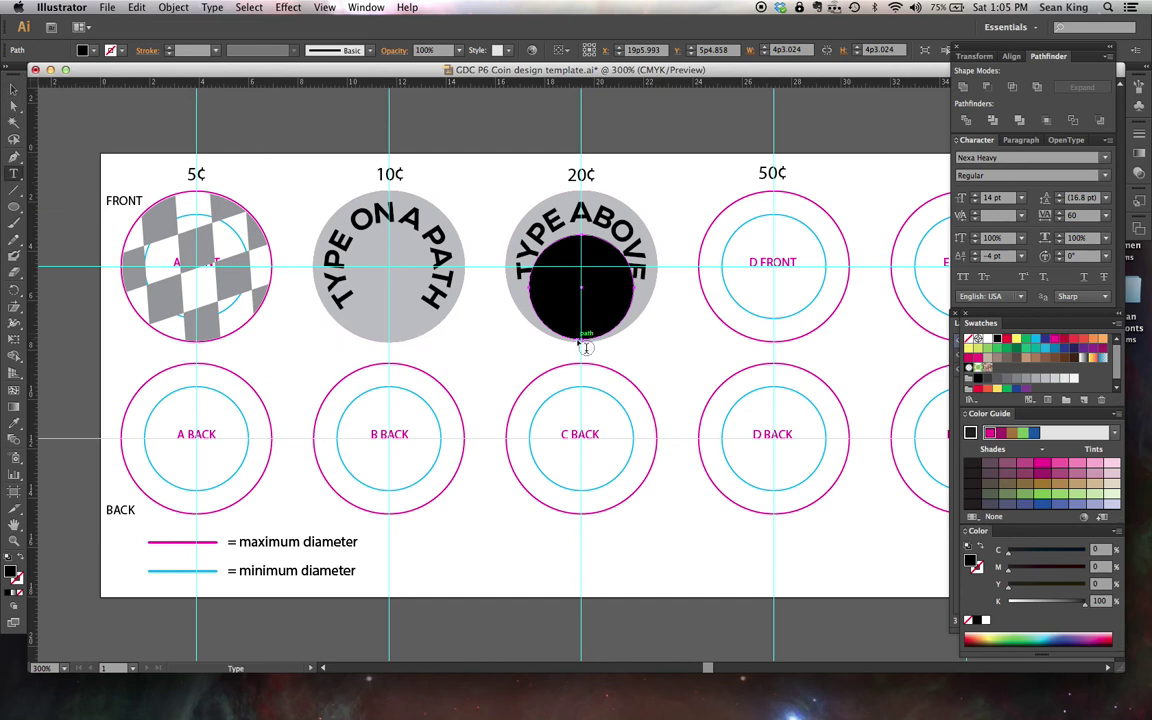
left_click(582, 344)
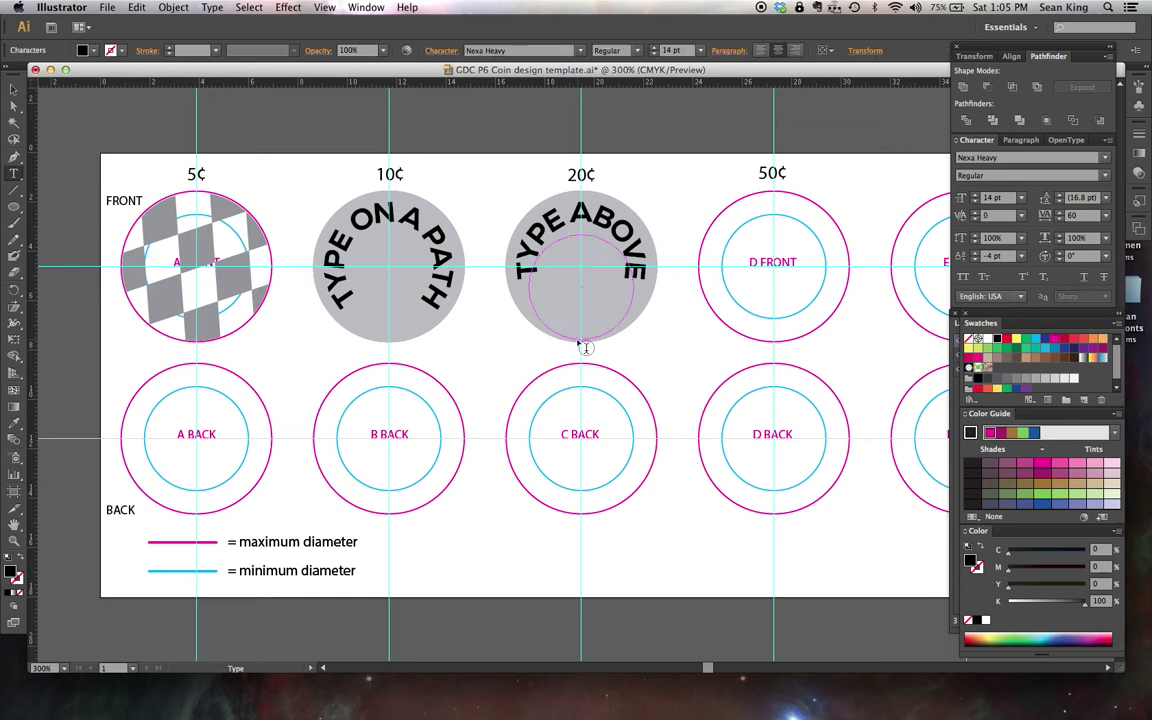
key("super+z")
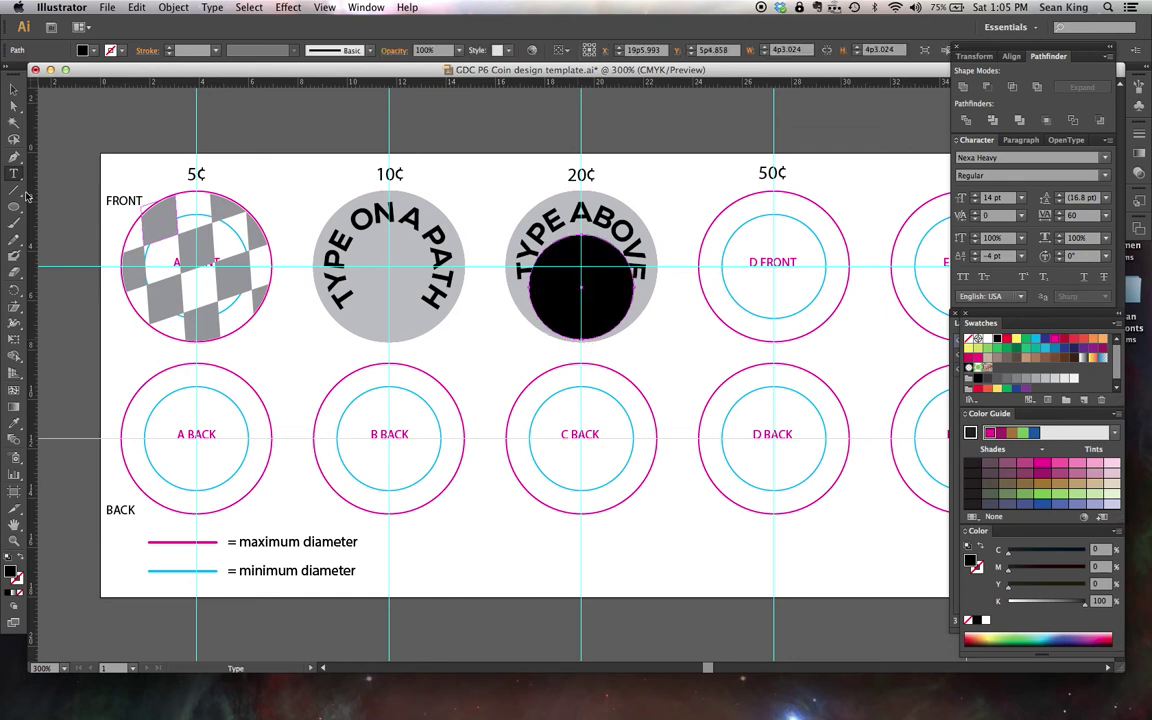
left_click_drag(14, 173, 68, 206)
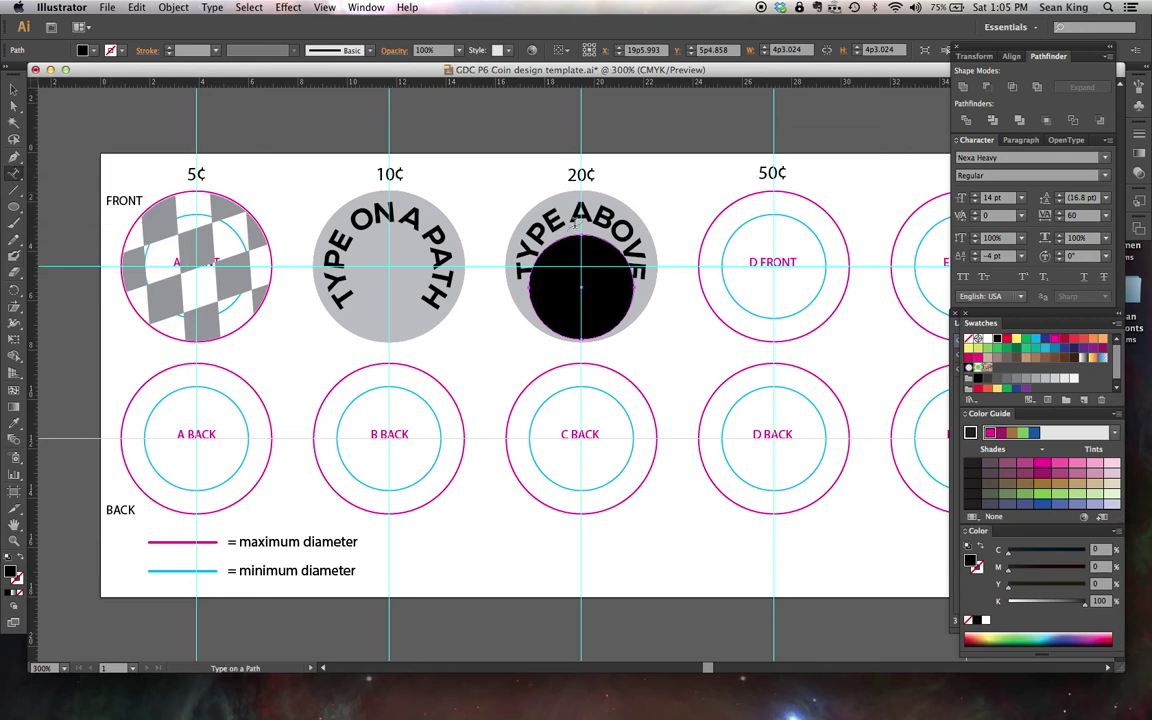
left_click(580, 337)
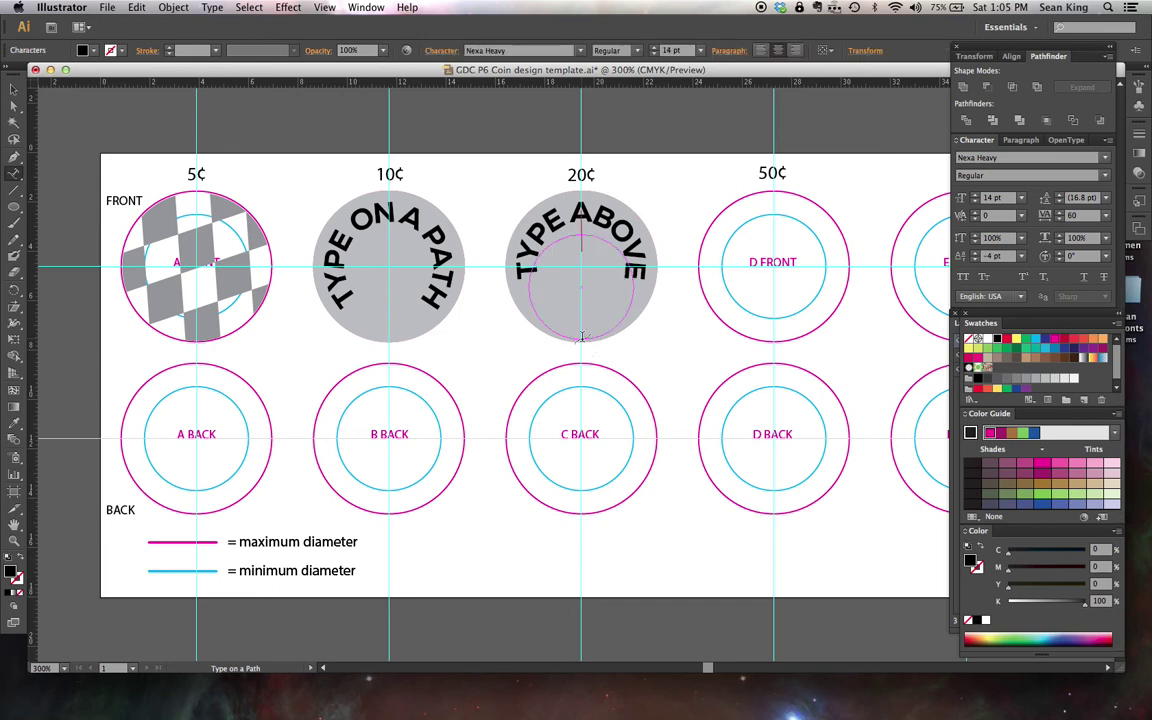
type("TYPE BELOW")
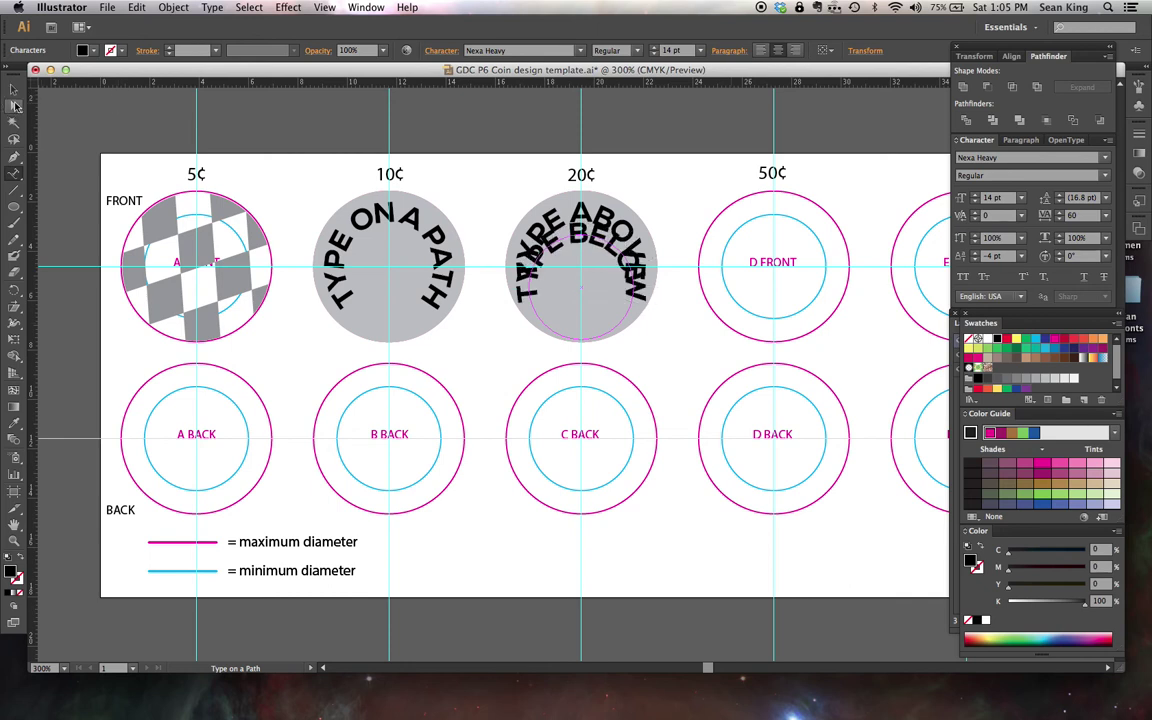
Try dragging the TYPE BELOW path bracket to flip and reposition it, then undo the move.
key("Escape")
left_click(585, 343)
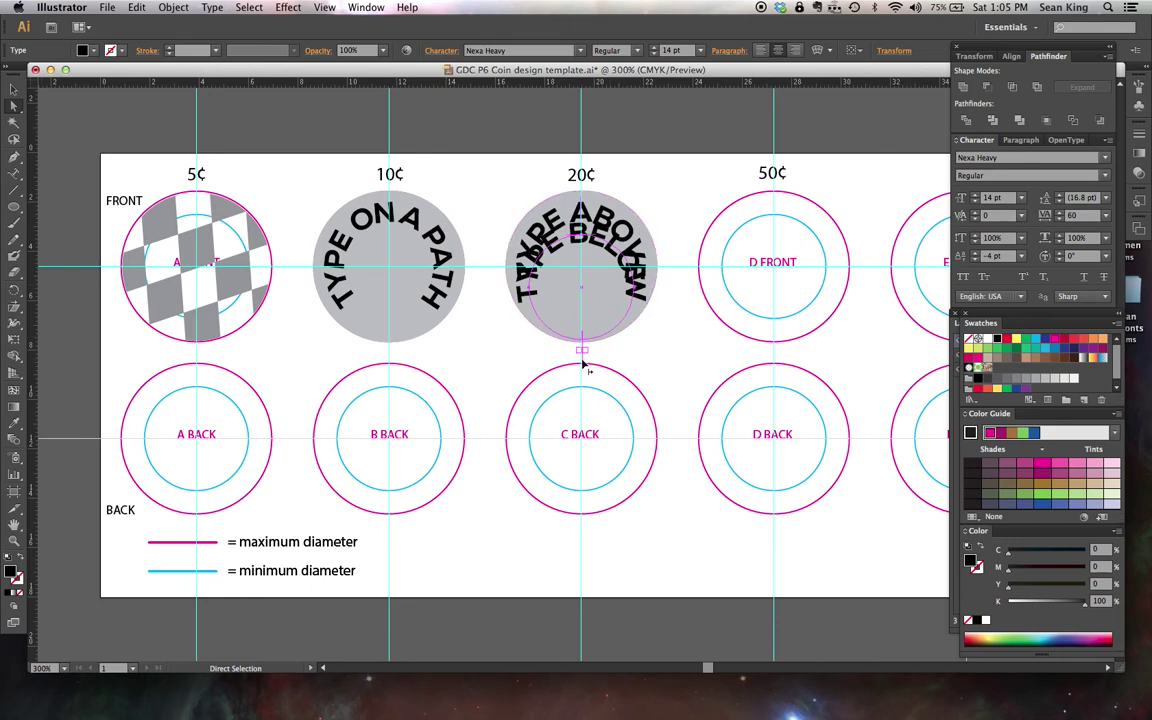
left_click_drag(584, 367, 607, 233)
left_click_drag(582, 355, 660, 298)
key("super+z")
Nudge the TYPE BELOW text down with Shift+Down so it clears TYPE ABOVE.
left_click(13, 89)
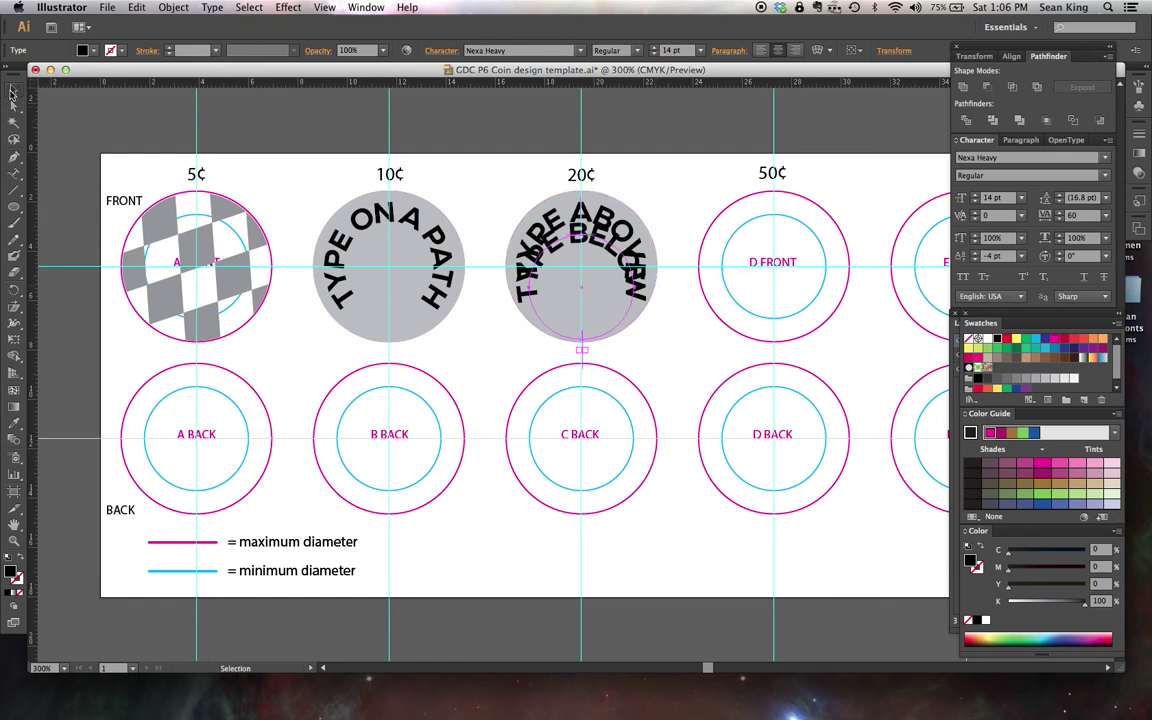
left_click(670, 210)
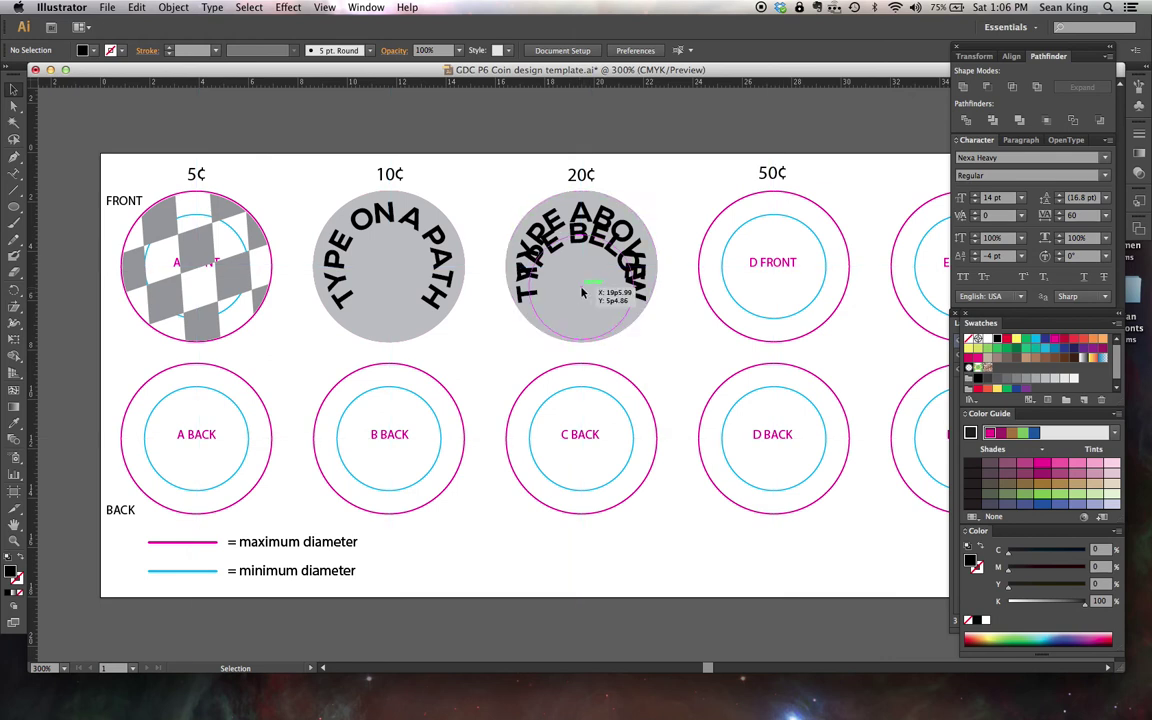
left_click(625, 292)
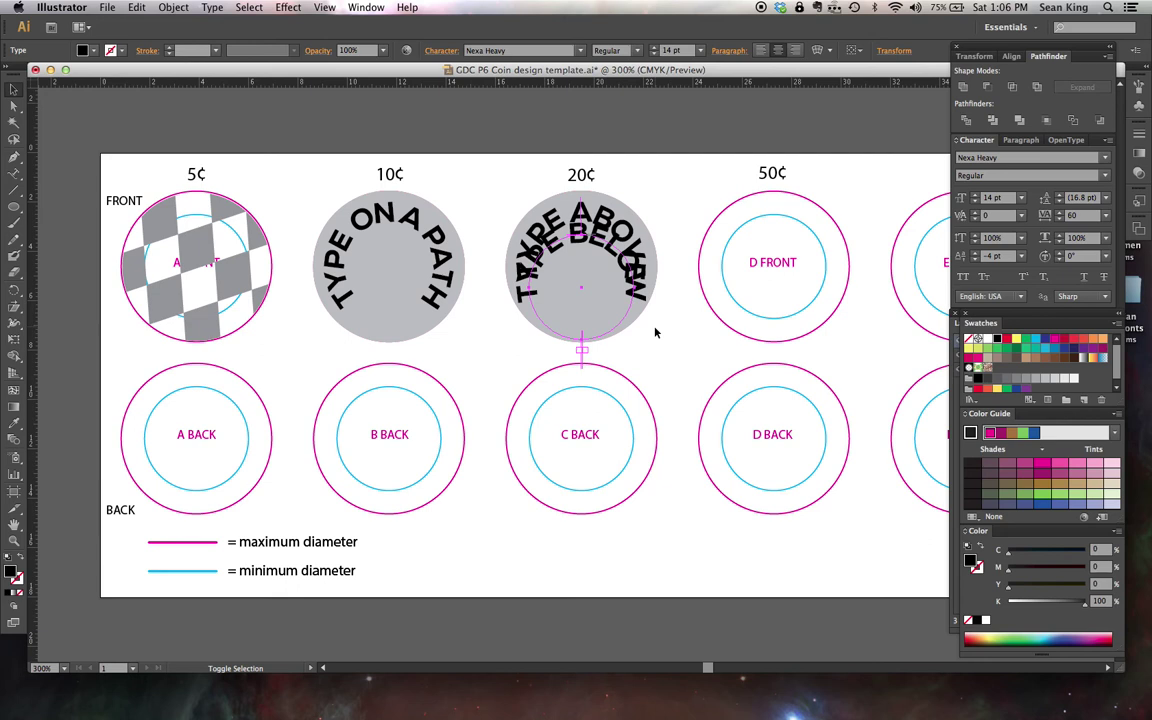
key("shift+Down")
key("shift+Down")
key("shift+Down")
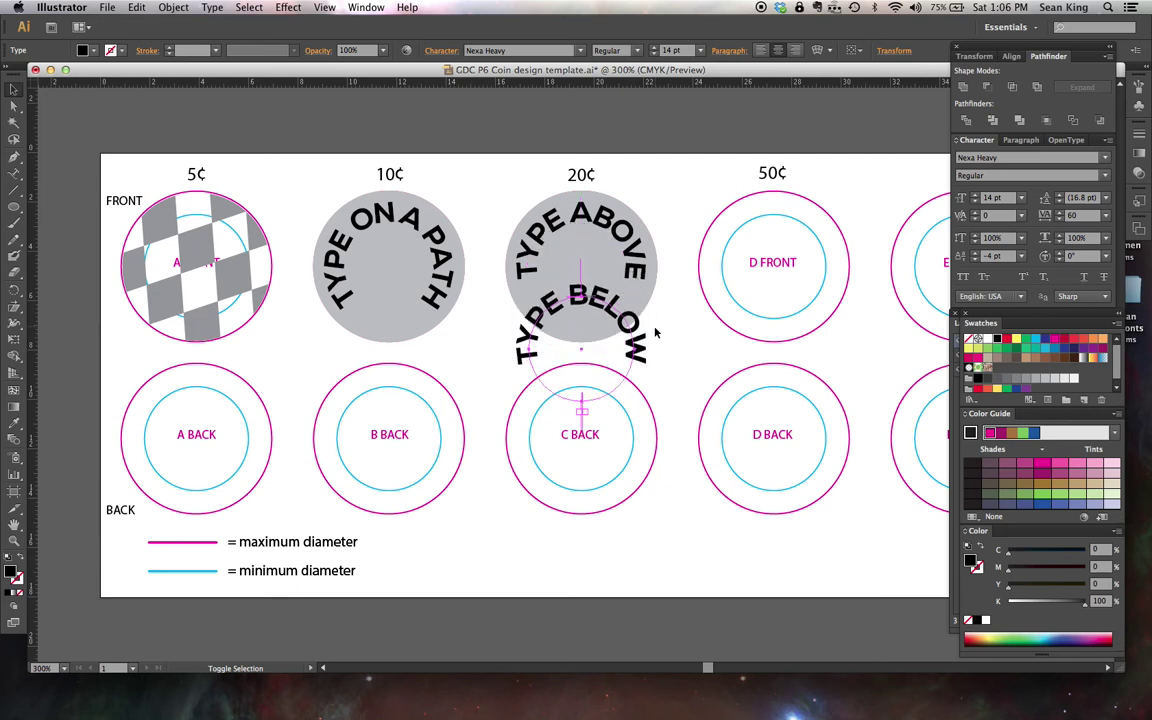
left_click(13, 104)
Drag TYPE BELOW's centre bracket across its circle to flip it, then slide it along the bottom.
left_click(605, 170)
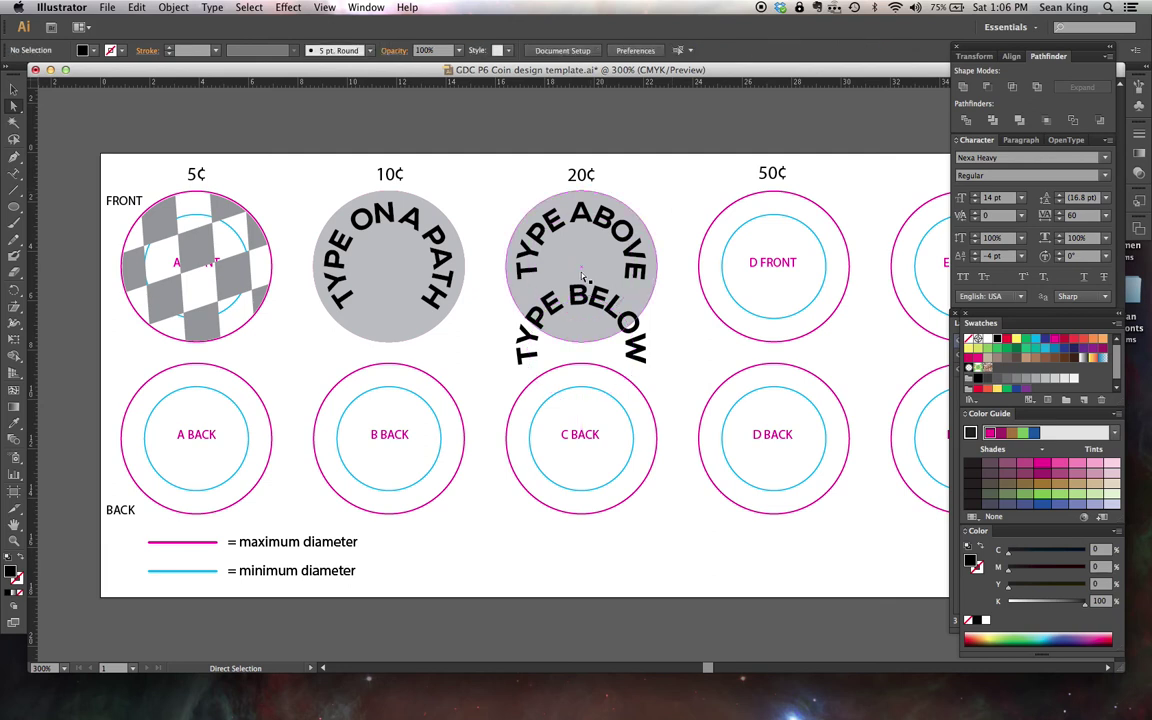
left_click(580, 305)
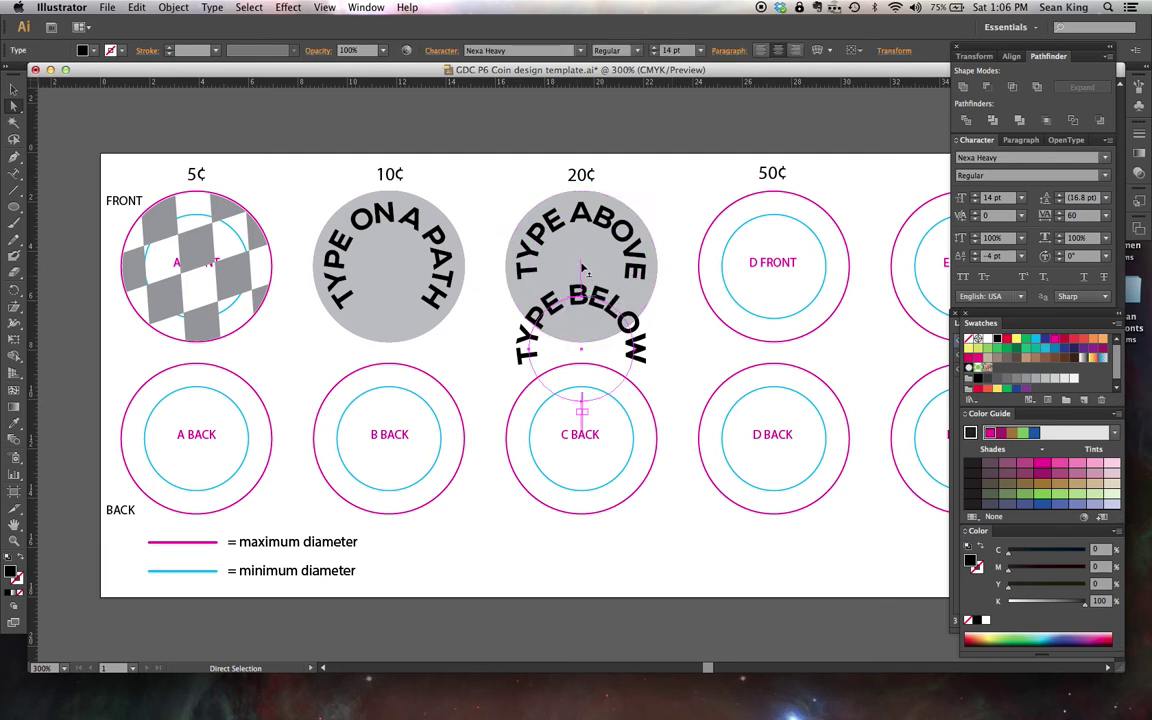
left_click_drag(584, 271, 580, 316)
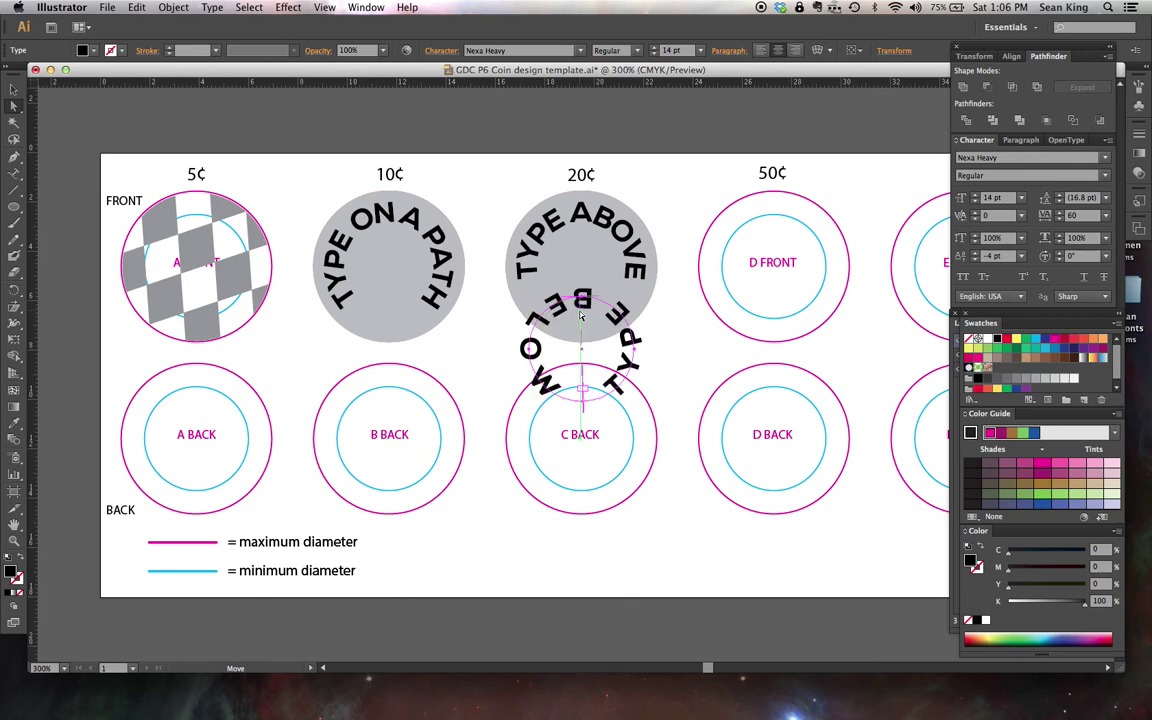
left_click_drag(585, 304, 582, 394)
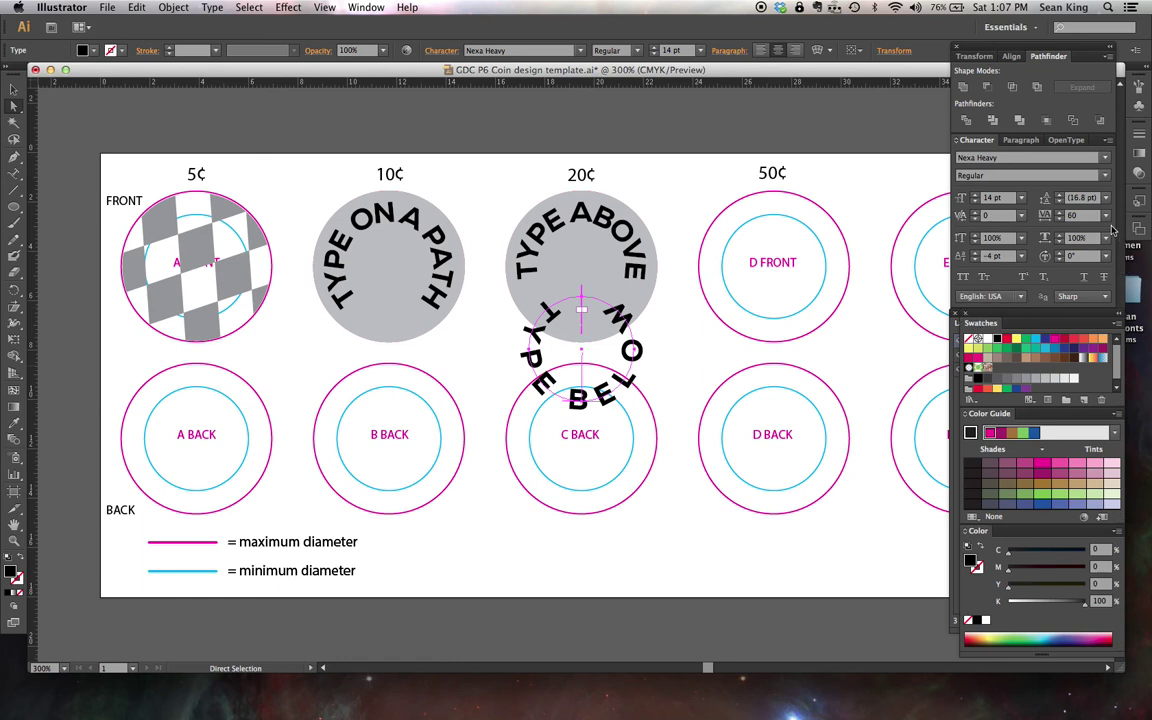
Give TYPE BELOW -50 tracking and reduce its font size to 11 pt.
left_click(1108, 216)
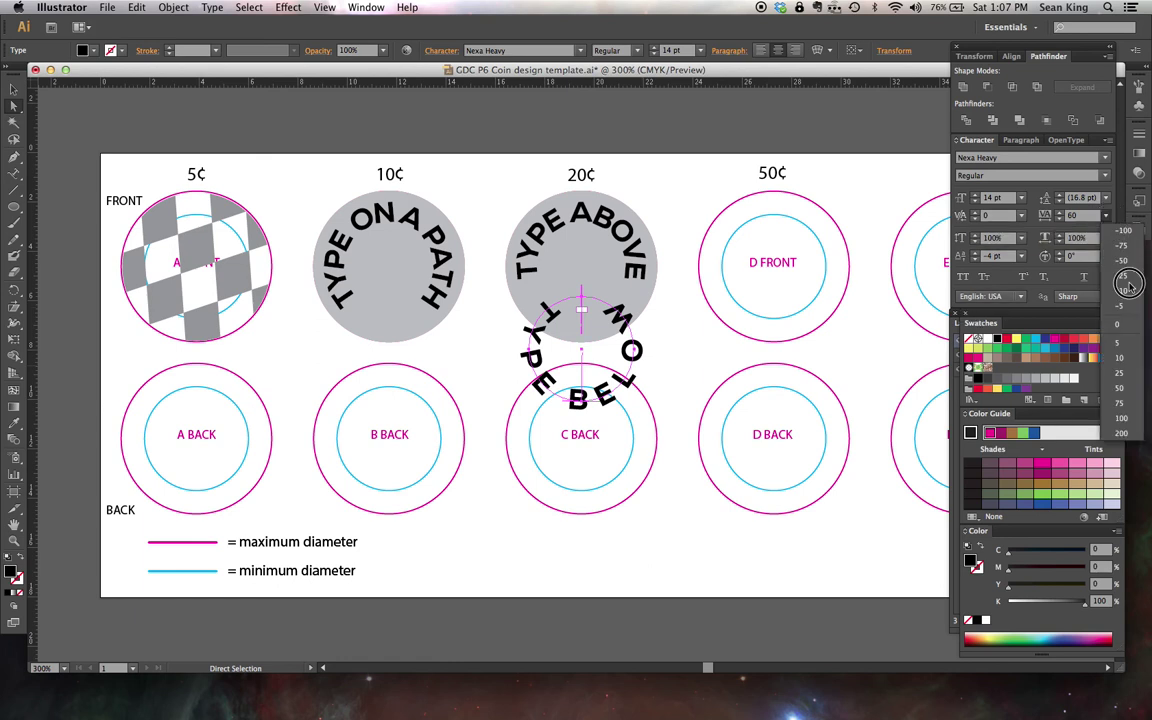
left_click(1117, 324)
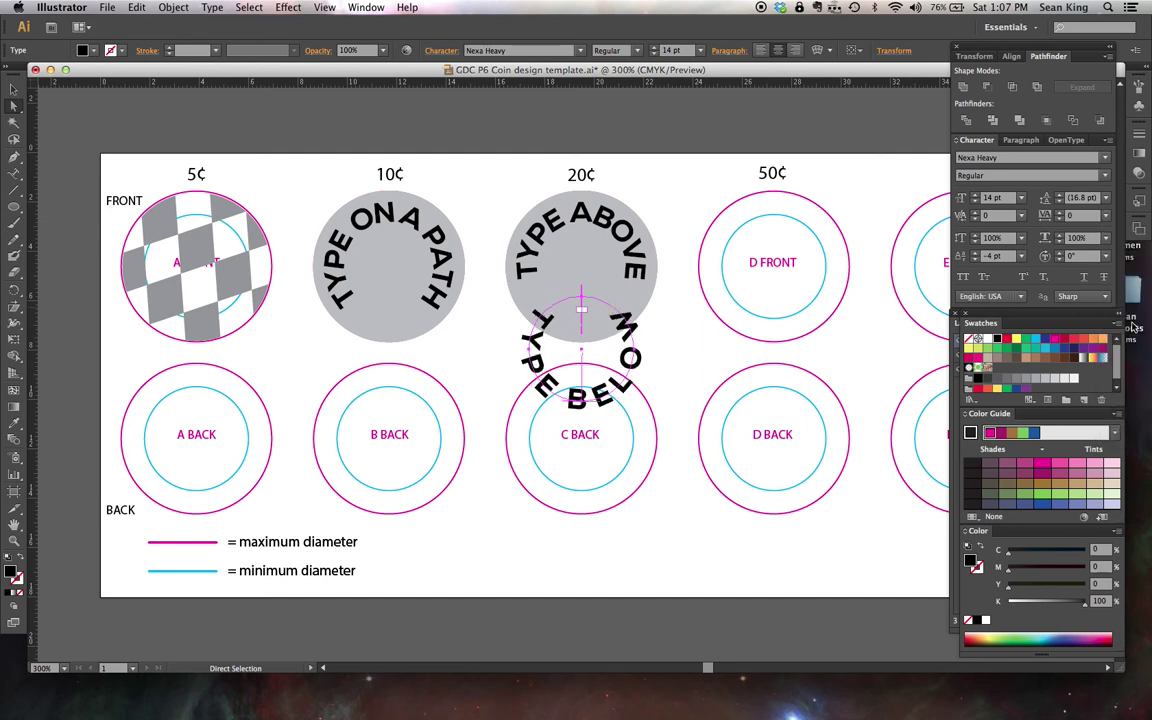
left_click(1106, 216)
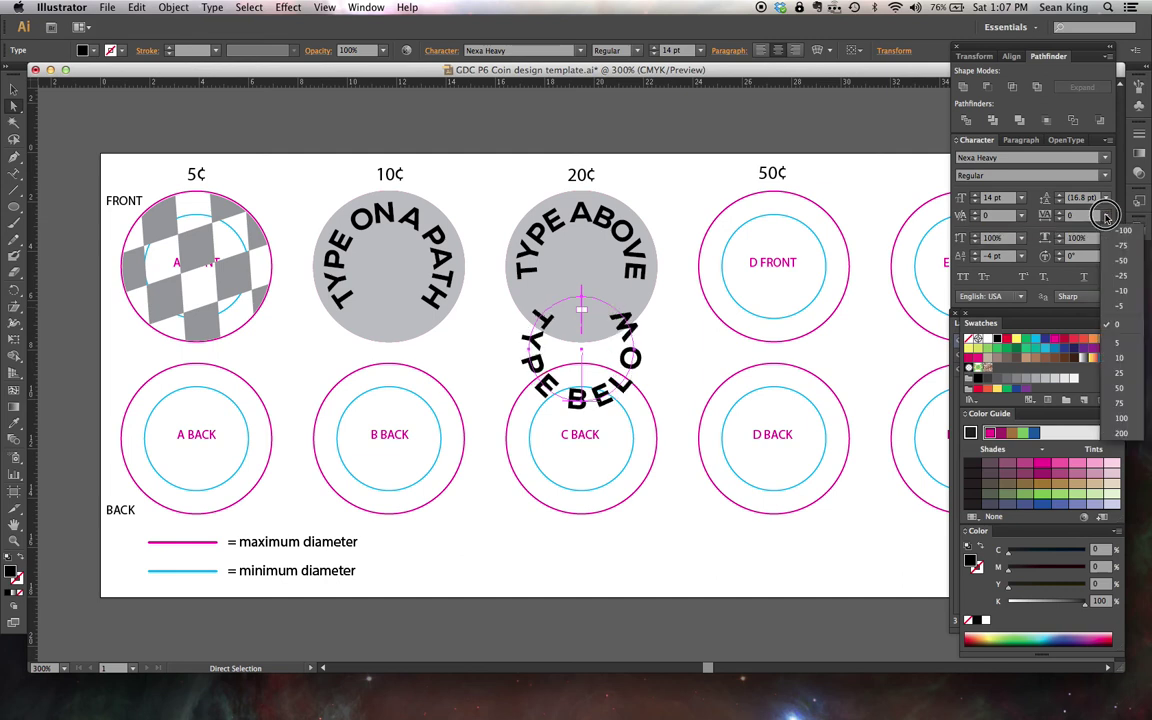
left_click(1117, 324)
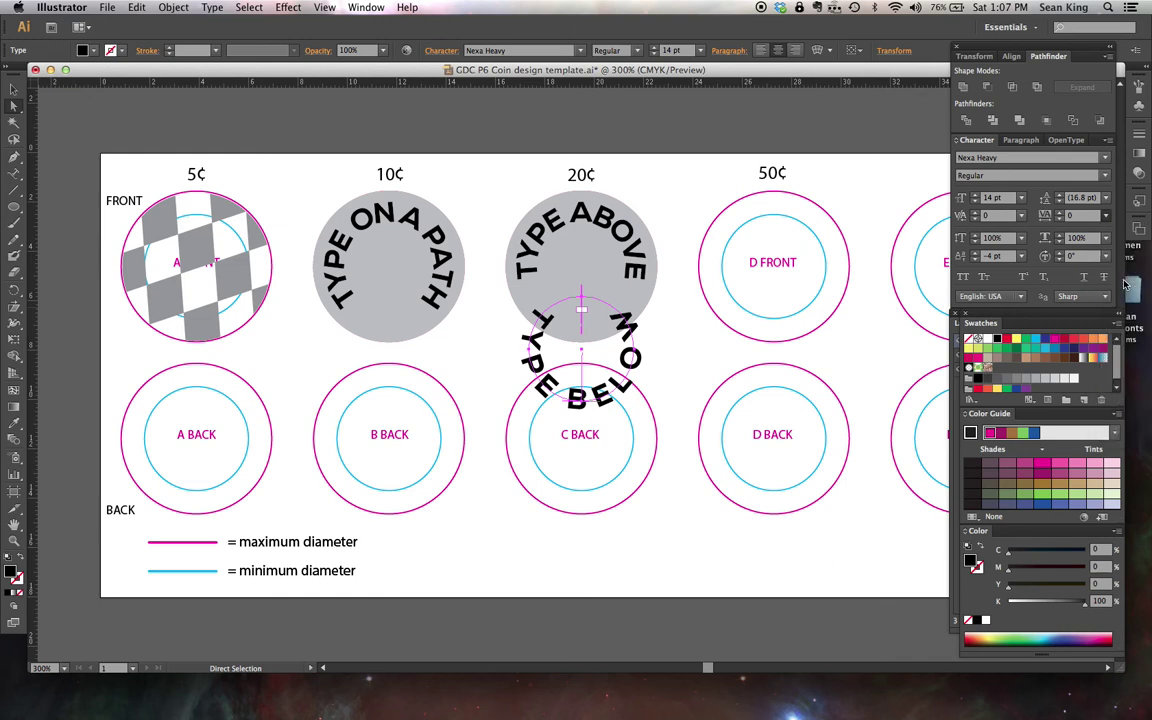
type("-25")
key("Return")
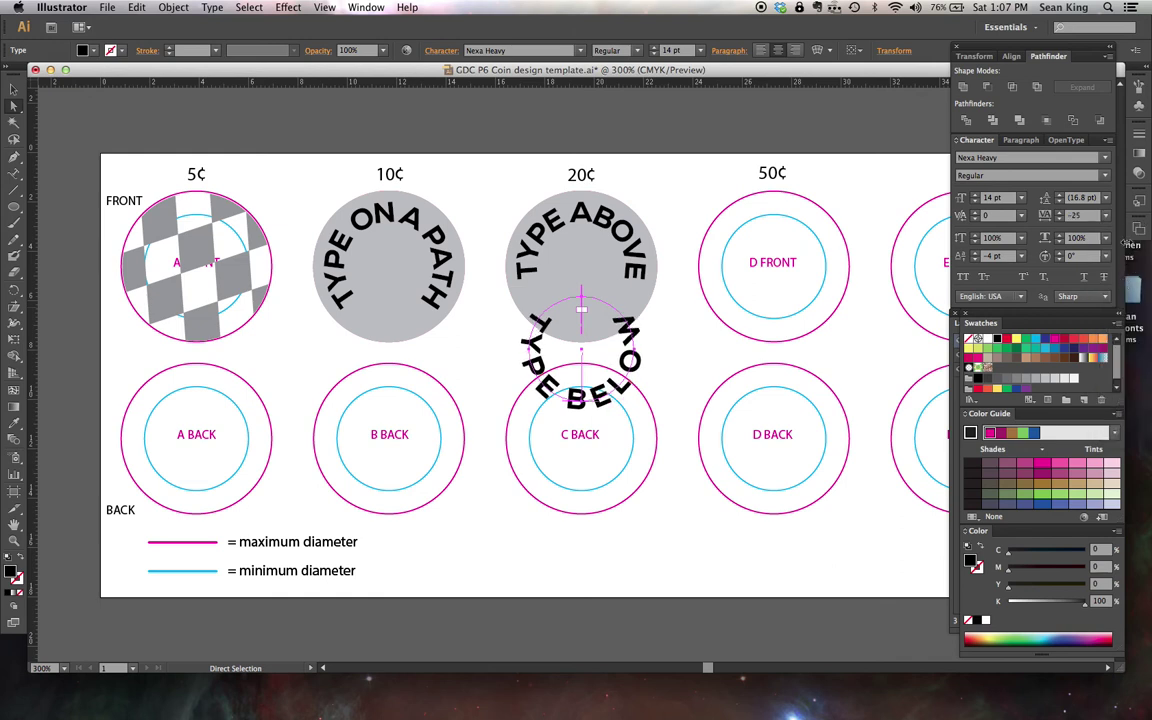
left_click(1105, 217)
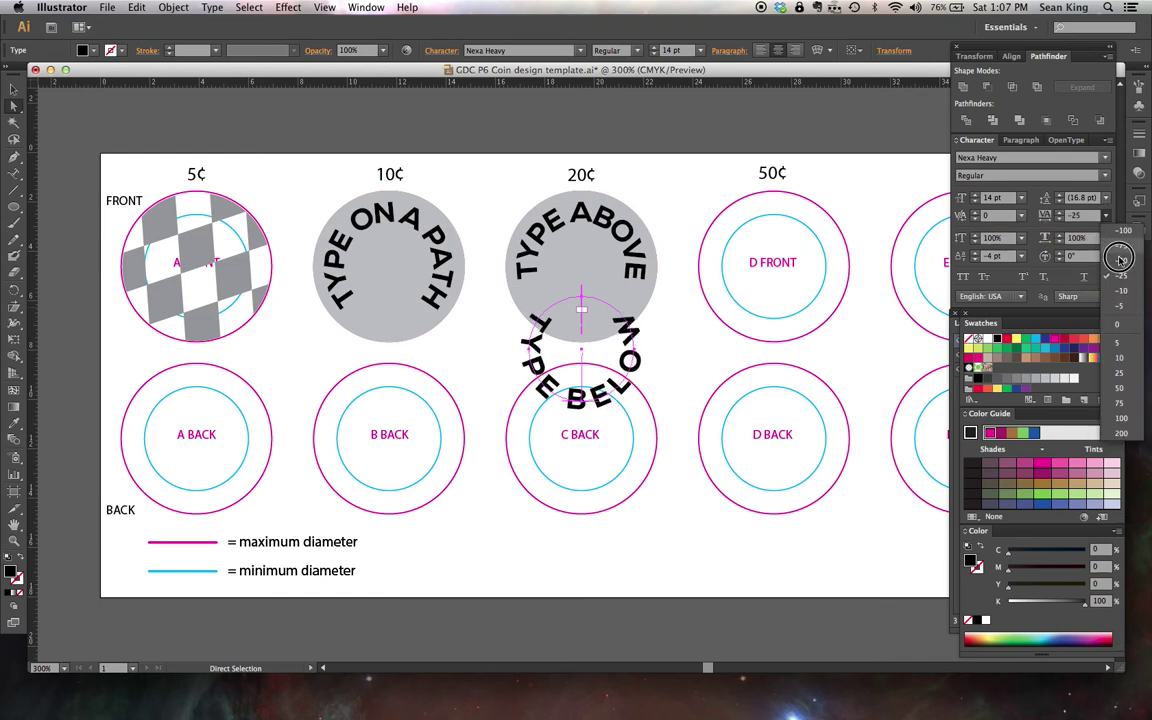
left_click(1105, 217)
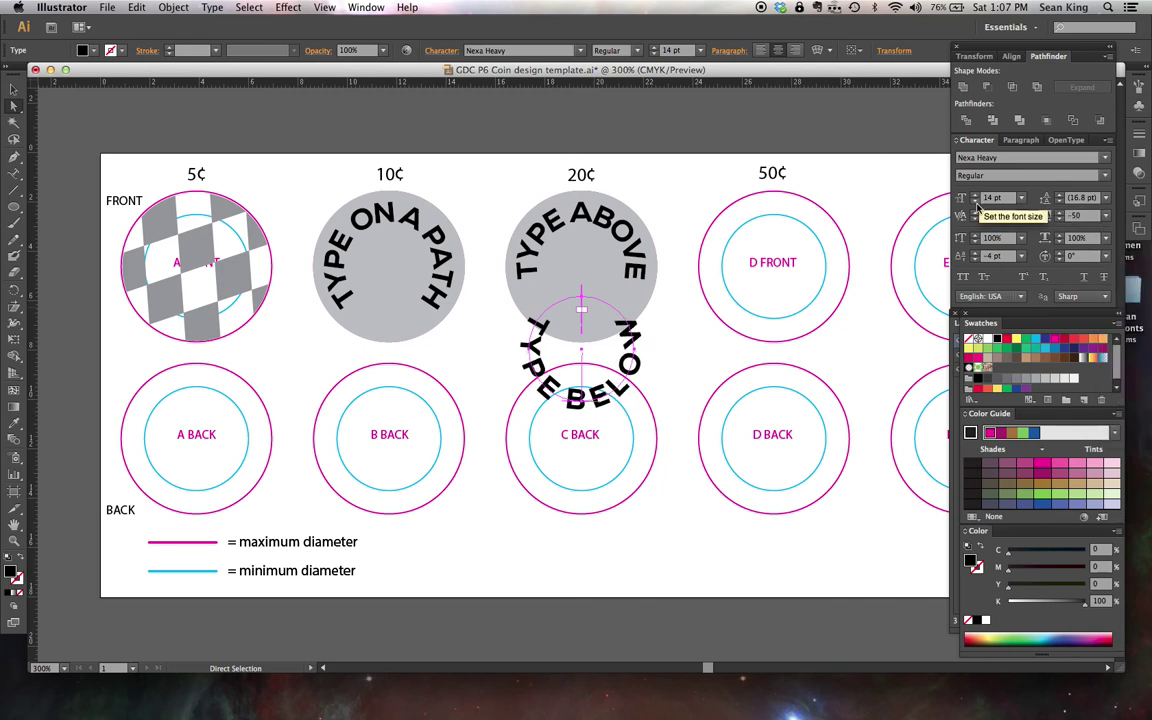
left_click(977, 205)
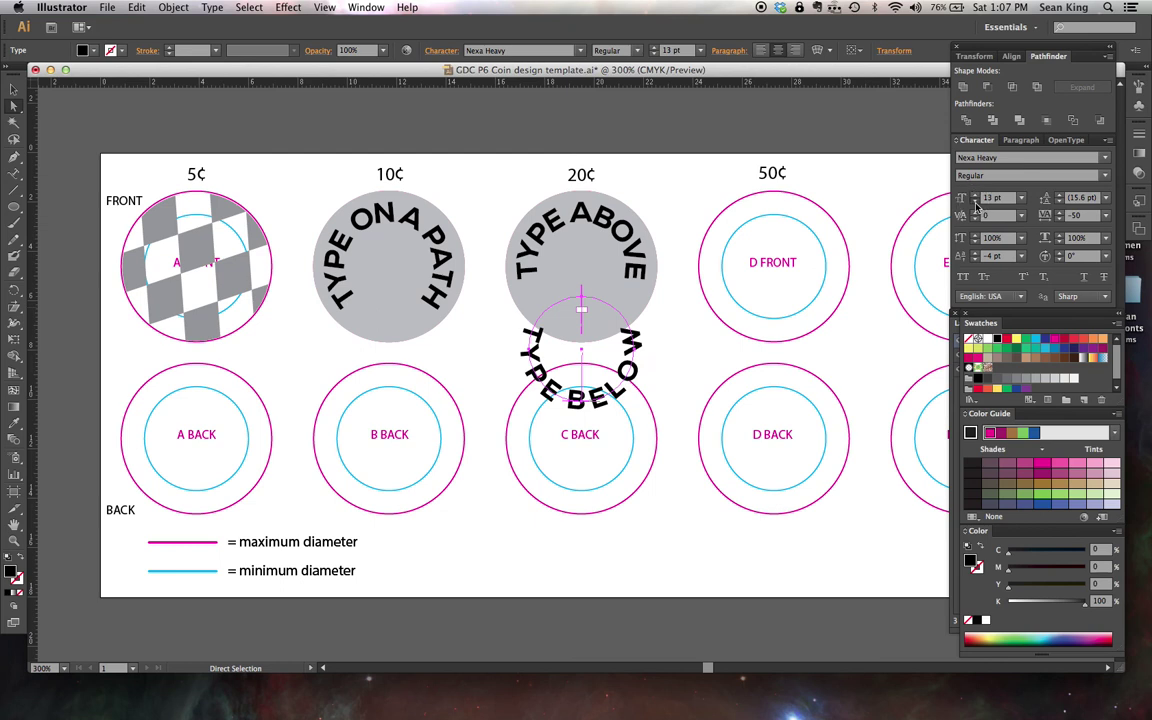
left_click(977, 205)
left_click(977, 205)
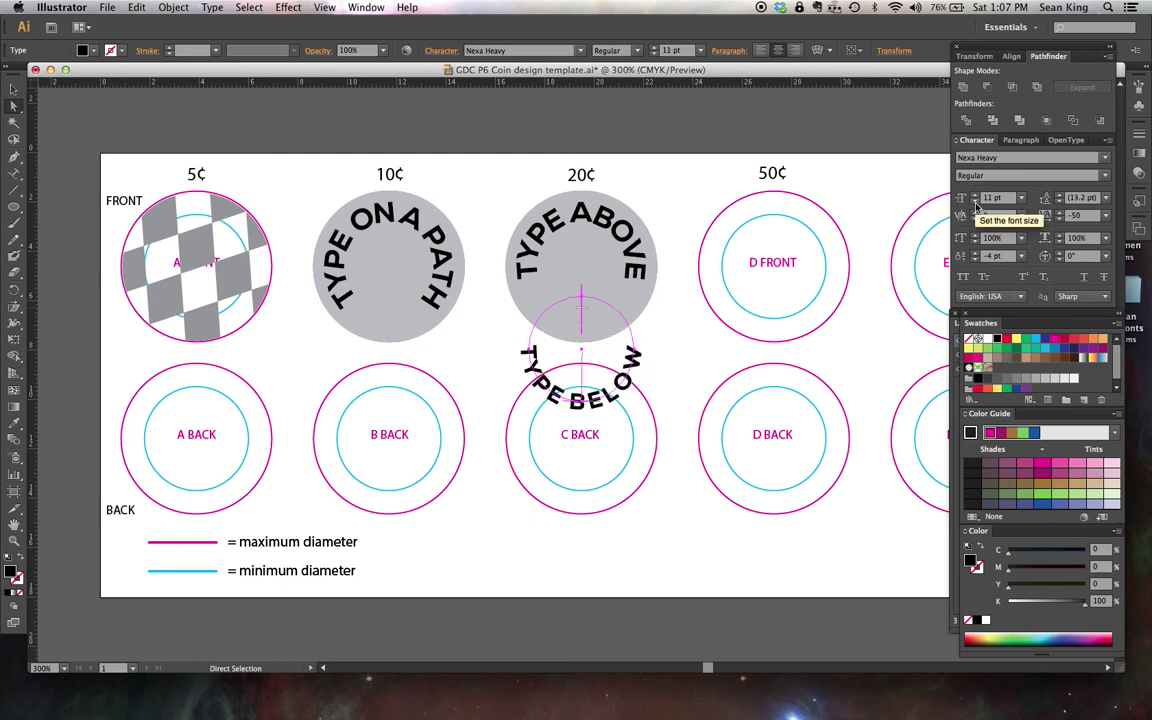
Reduce TYPE ABOVE's font size to 11 pt, then deselect it.
left_click(585, 224)
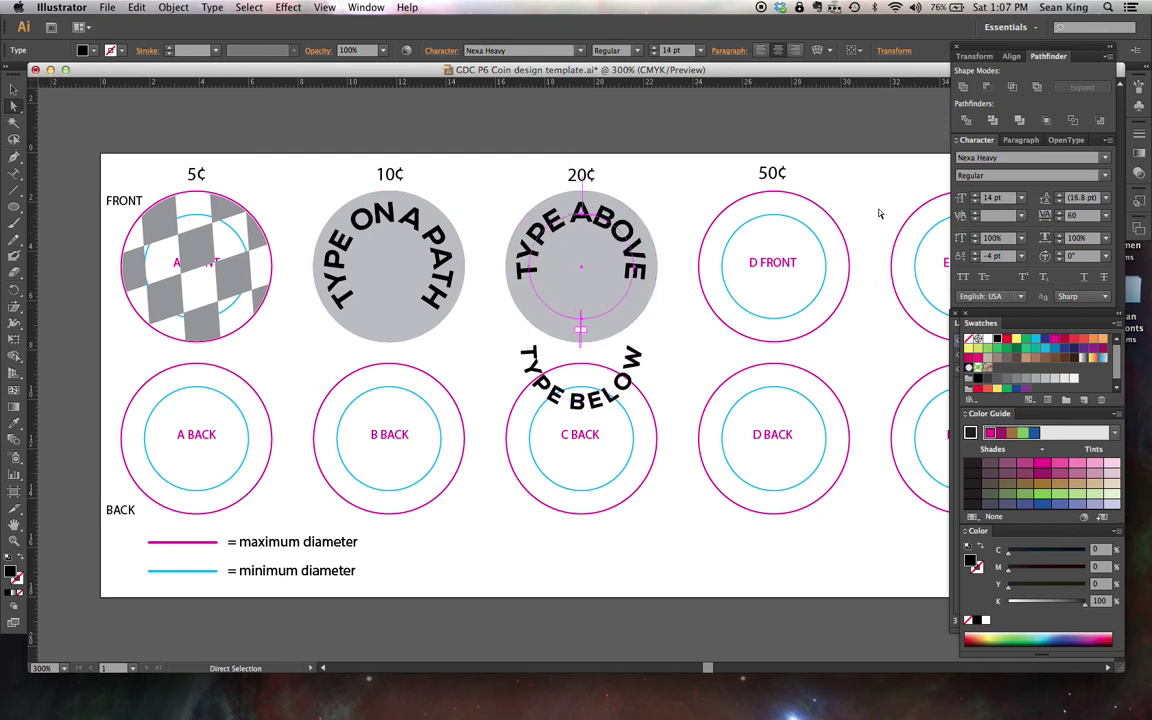
left_click(977, 204)
left_click(977, 204)
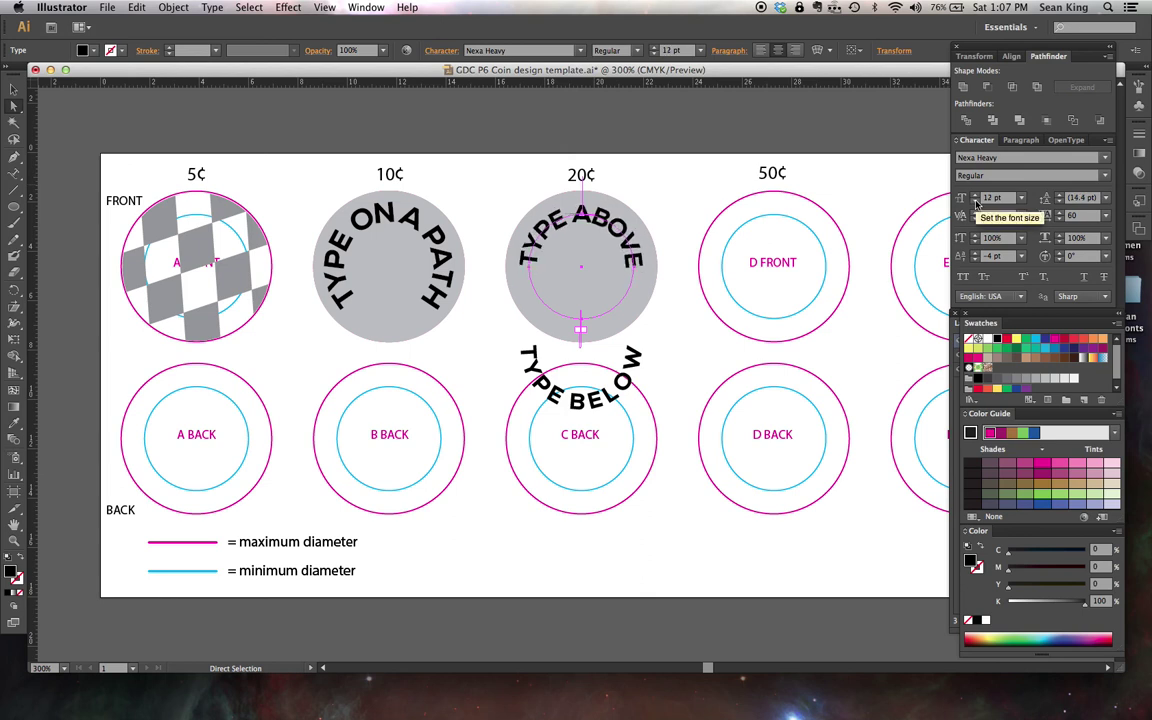
left_click(977, 204)
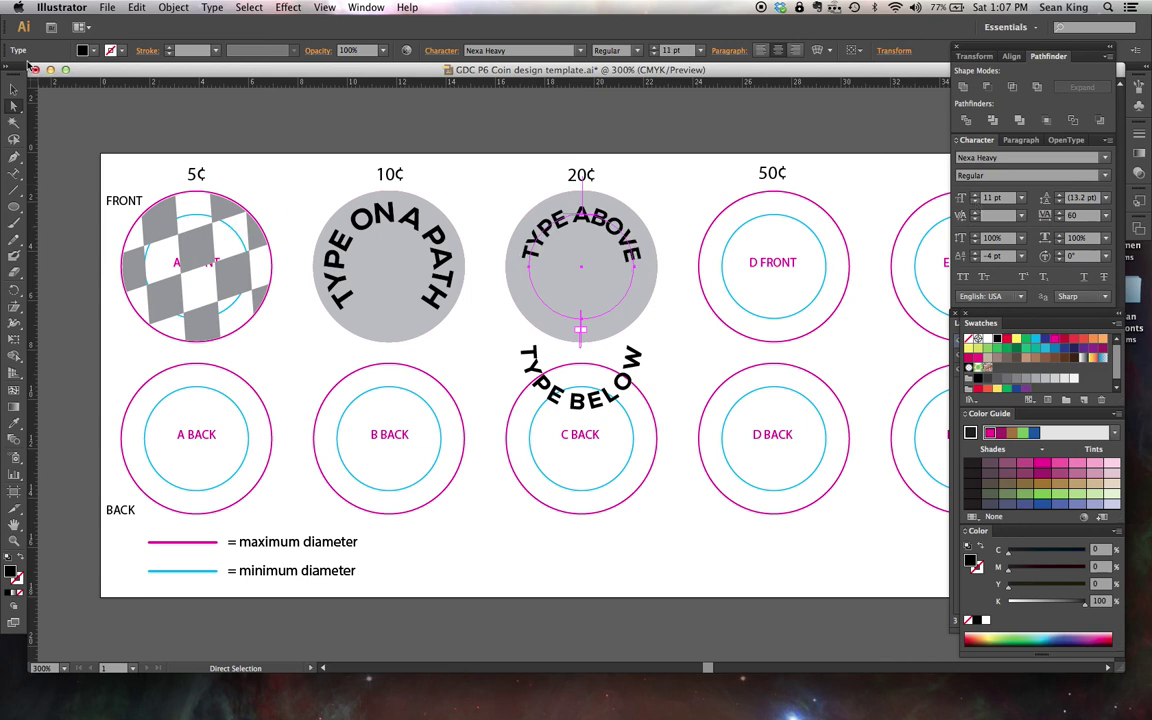
left_click(13, 89)
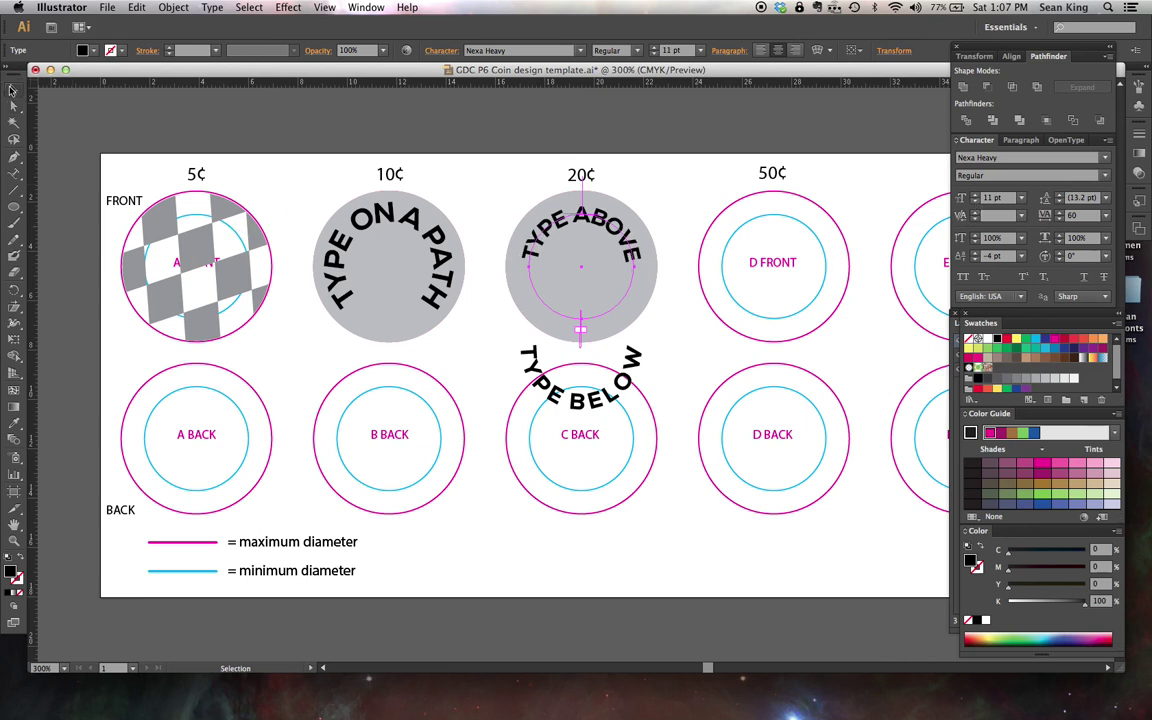
left_click(700, 172)
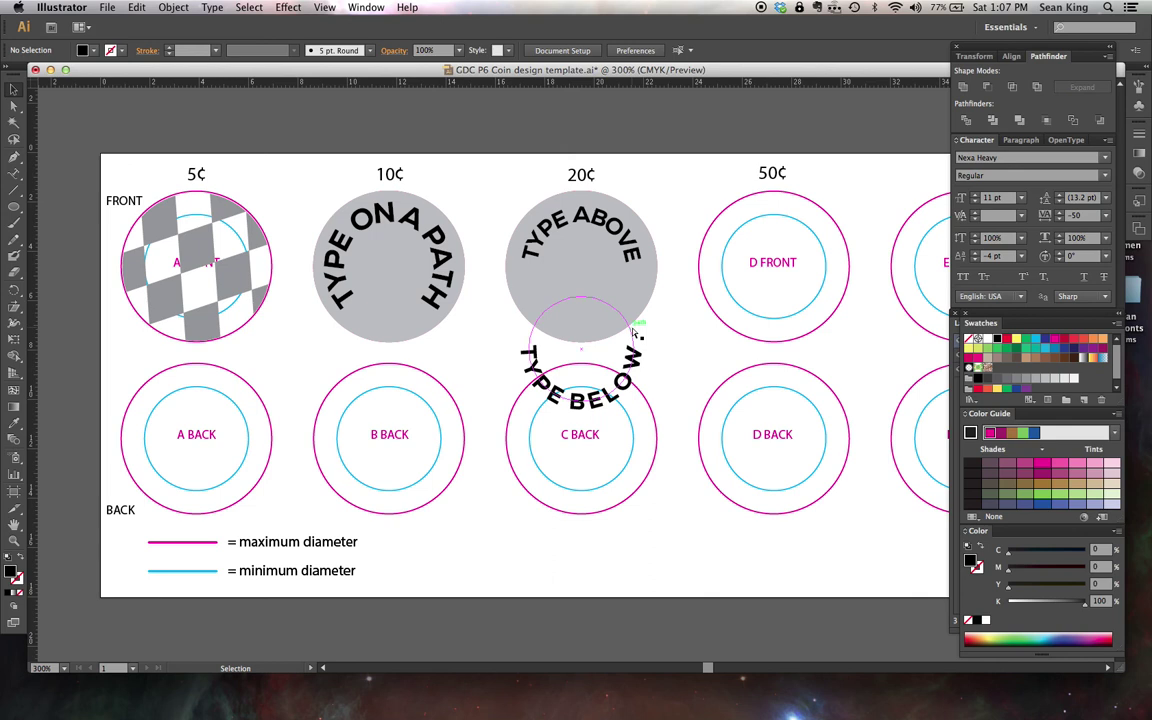
In Outline view, adjust TYPE BELOW's end bracket, show guides, then return to Preview.
key("super+y")
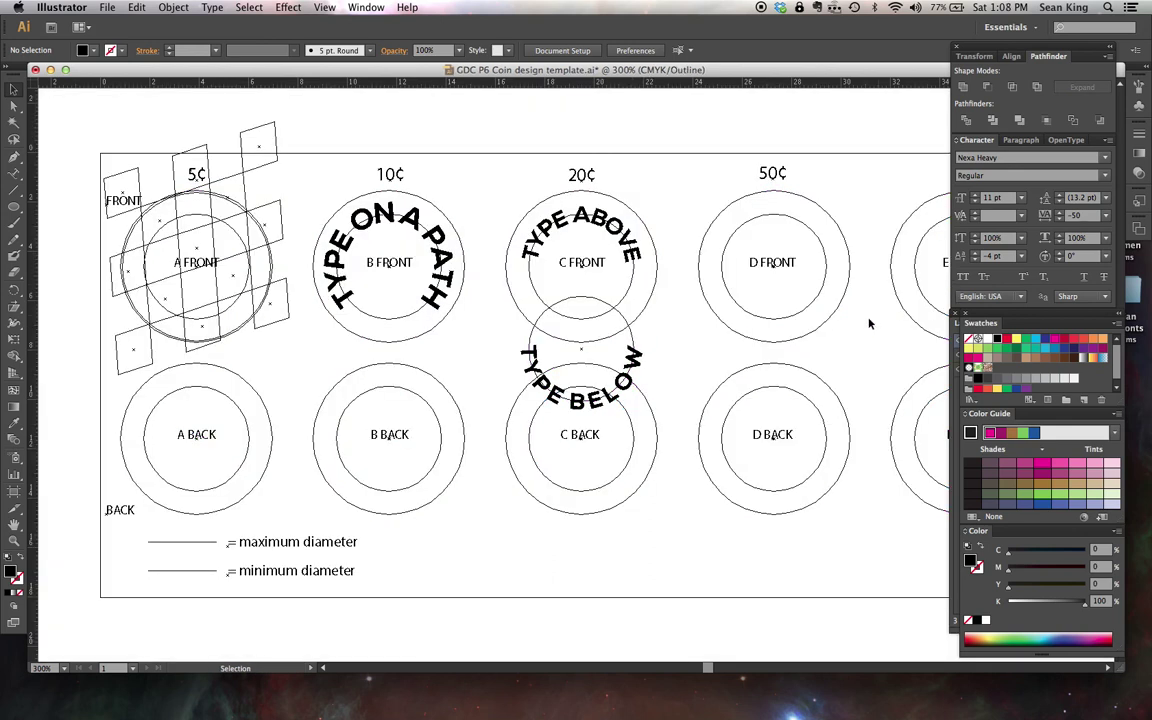
left_click(631, 290)
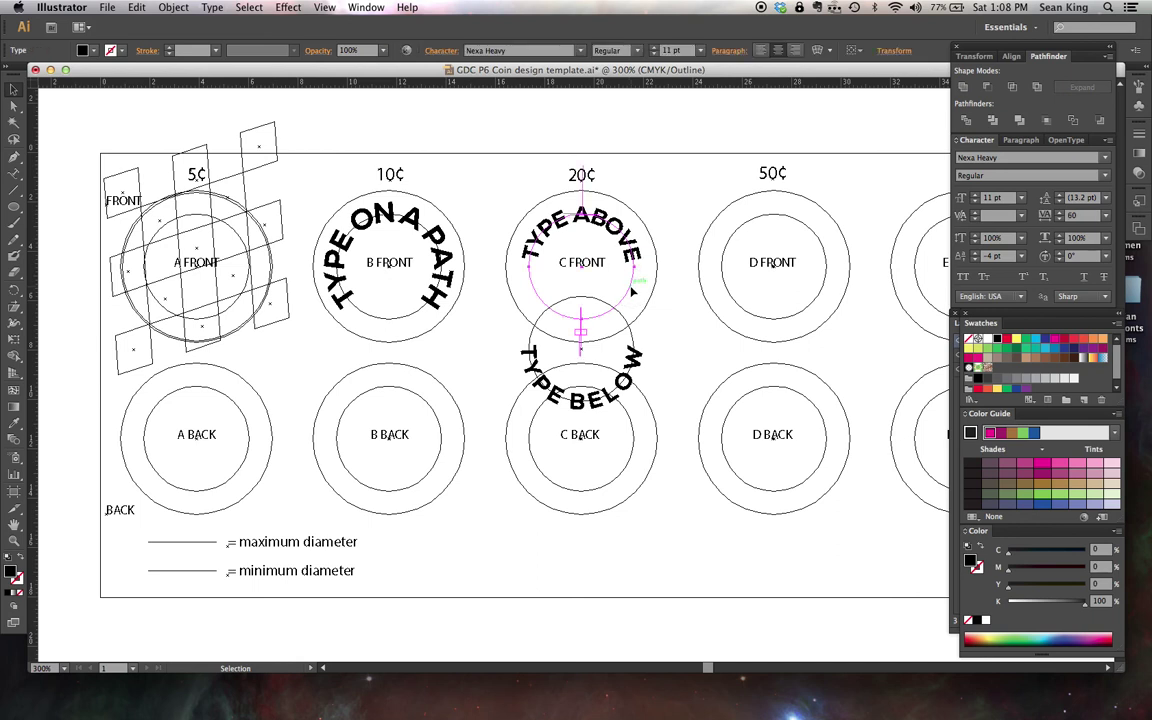
left_click(633, 340)
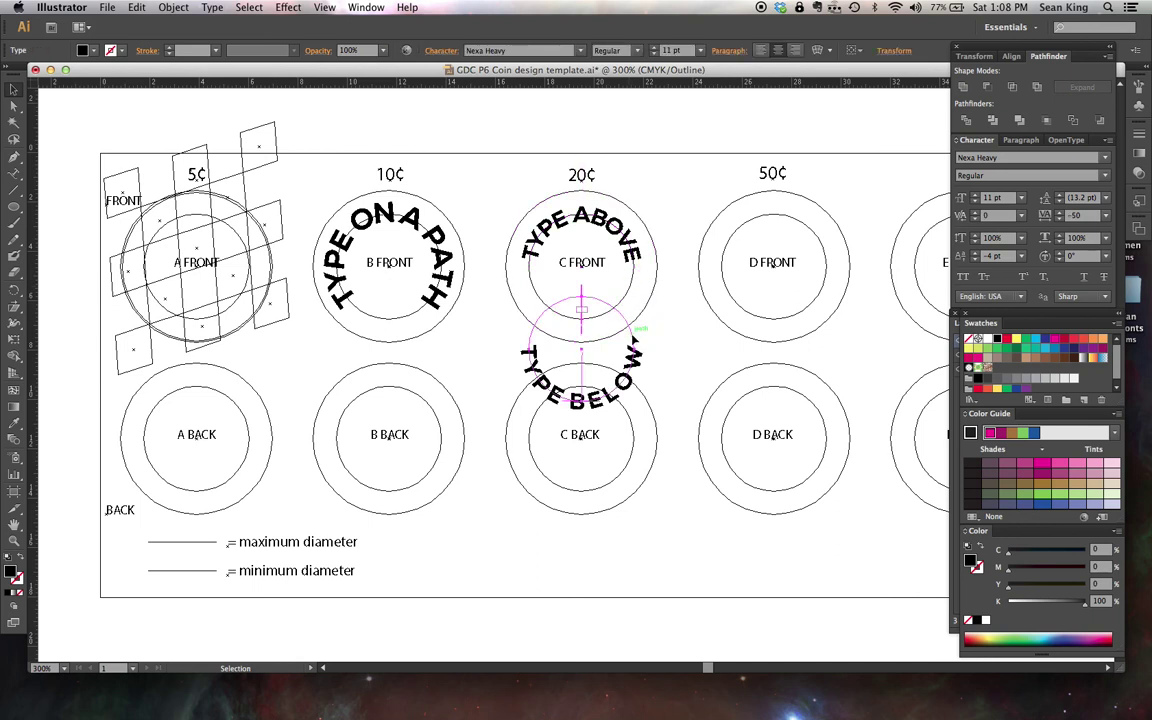
left_click_drag(633, 342, 583, 272)
key("super+semicolon")
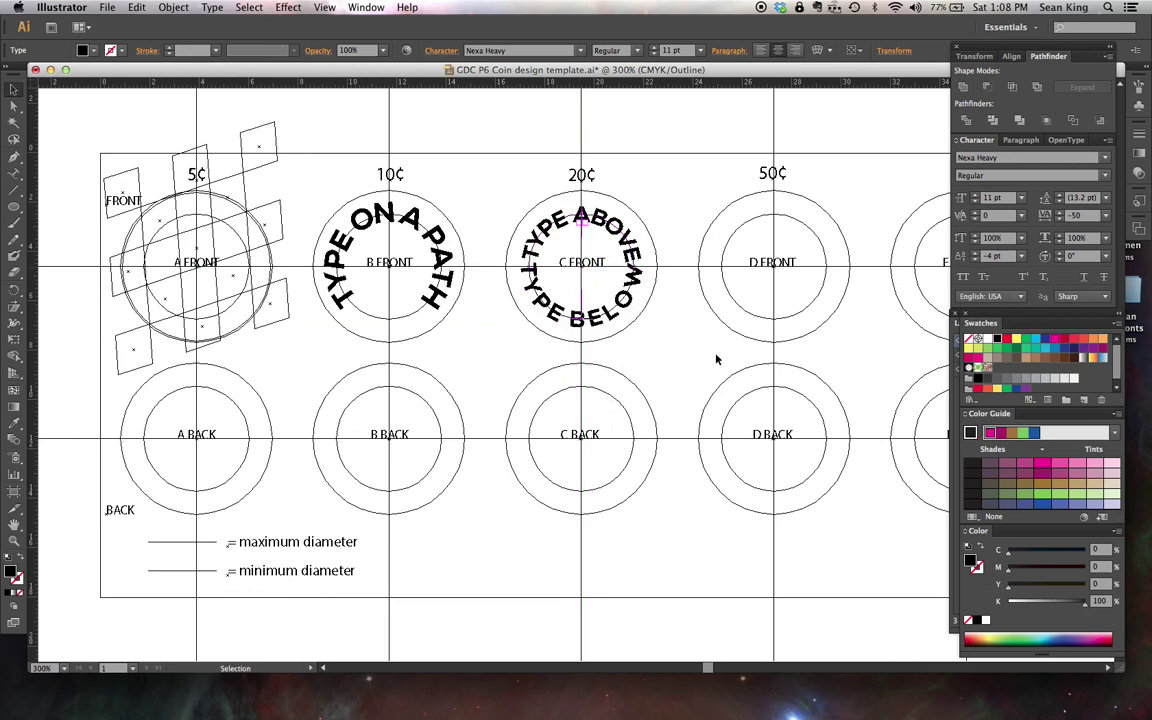
key("super+y")
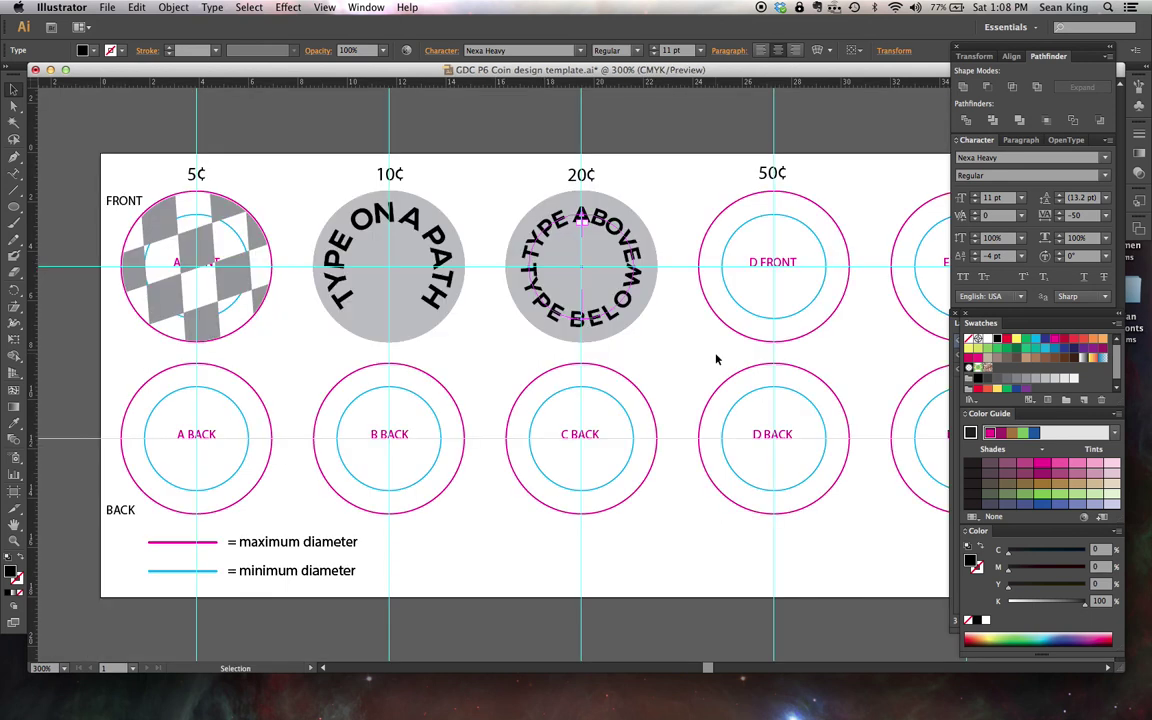
Set both TYPE ABOVE and TYPE BELOW to 10 pt, then deselect.
left_click(976, 200)
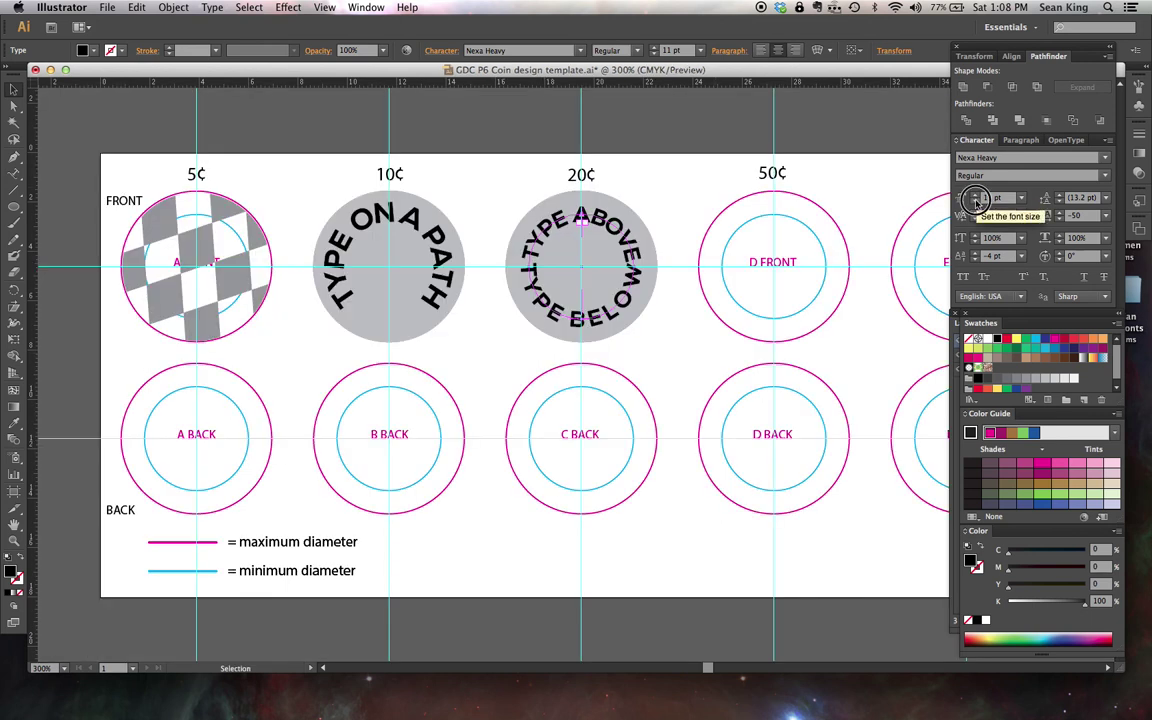
left_click(630, 207)
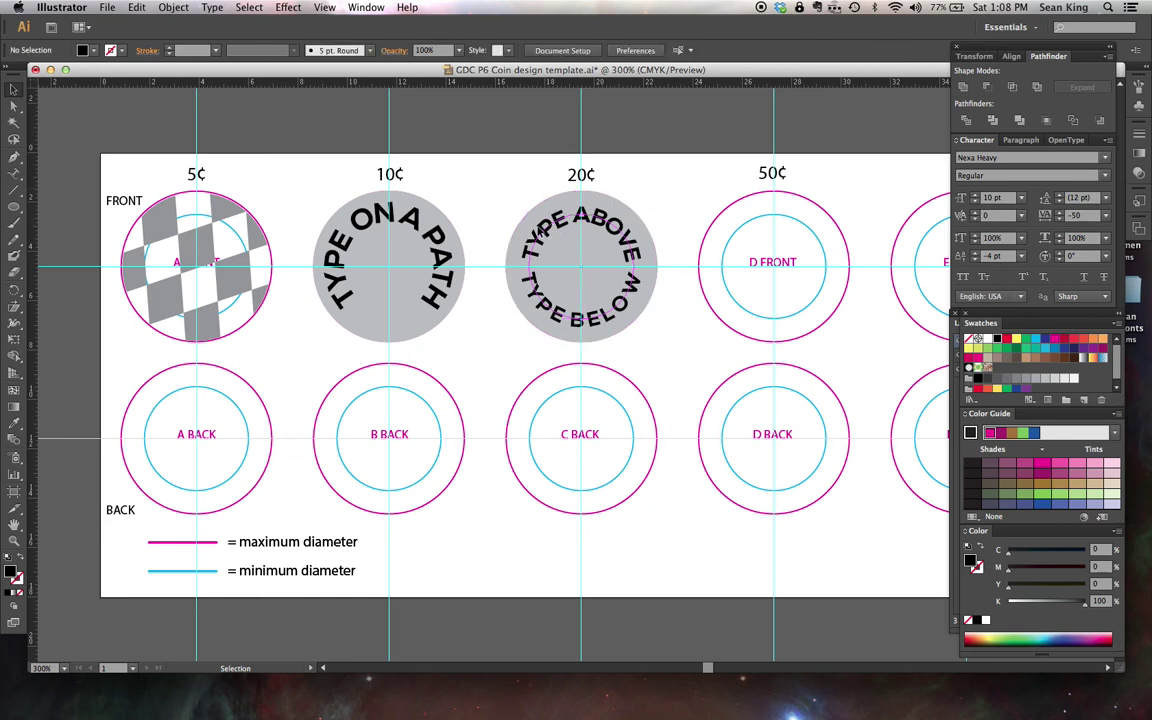
left_click(524, 300)
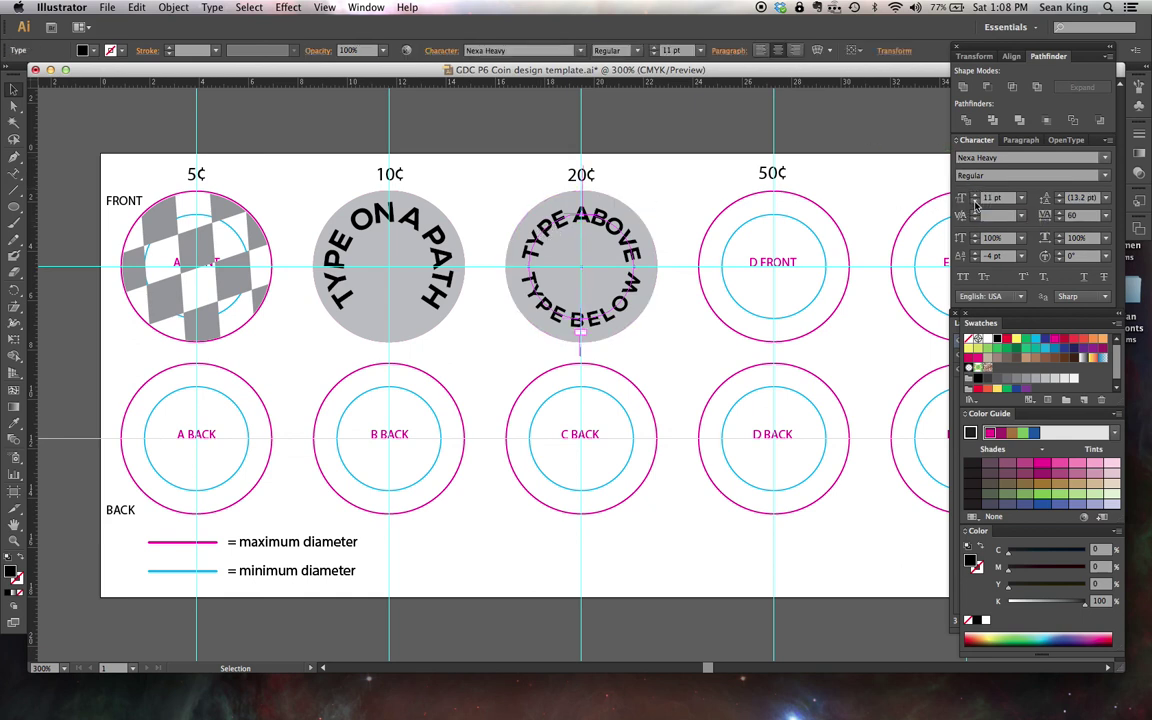
left_click(976, 202)
left_click(666, 183)
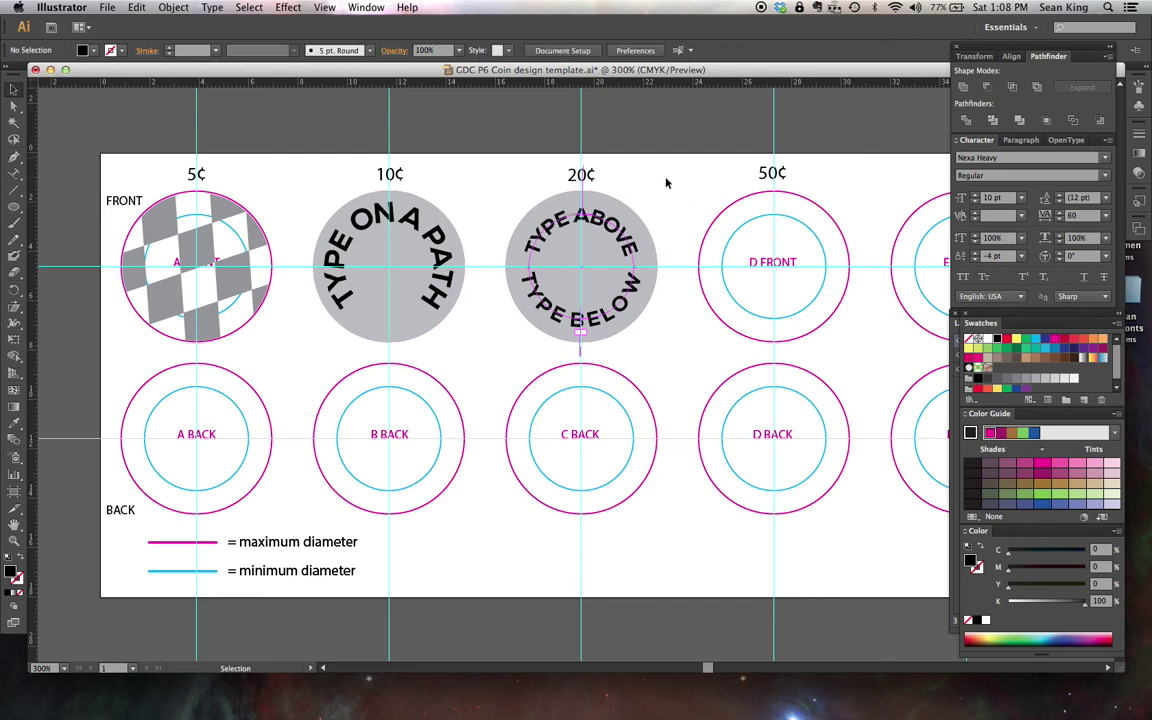
key("ctrl+;")
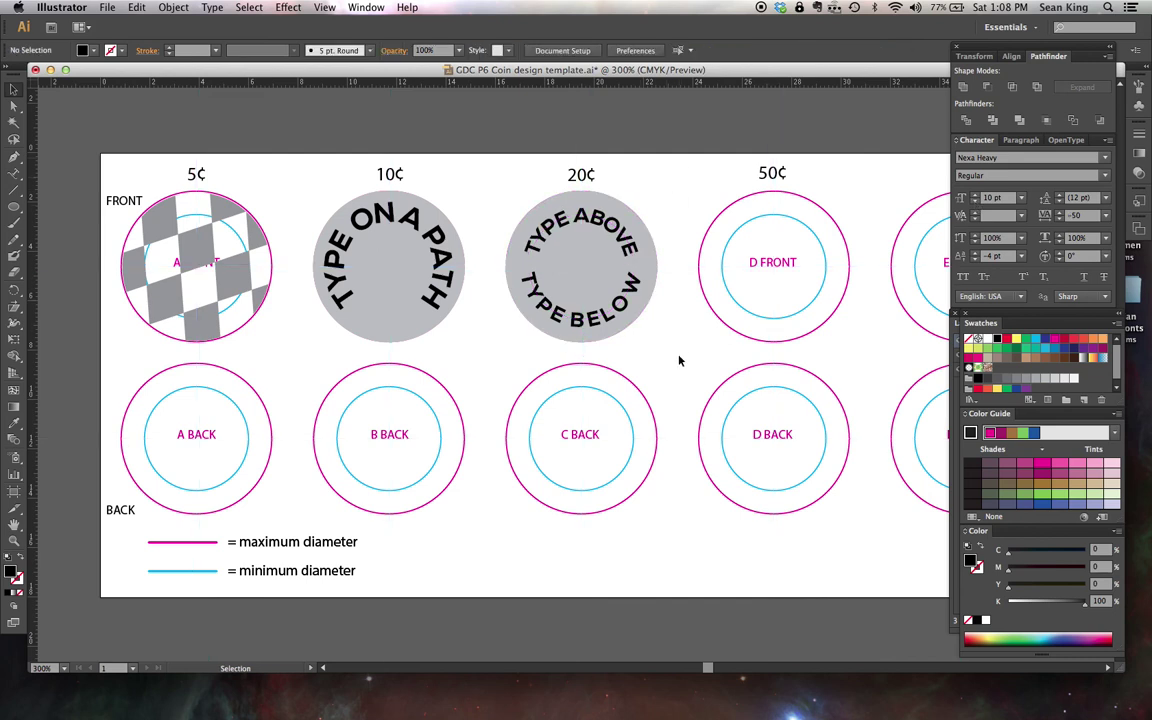